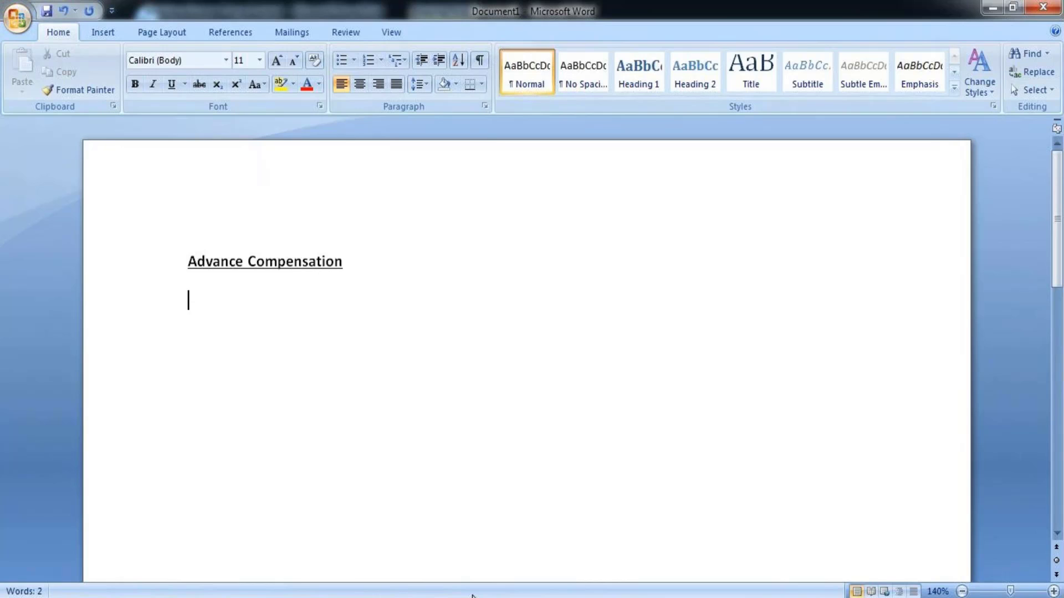
# Step: Add the lines "Core Comp" and "Advance Comp" below the "Advance Compensation" heading
pyautogui.write('Cor')
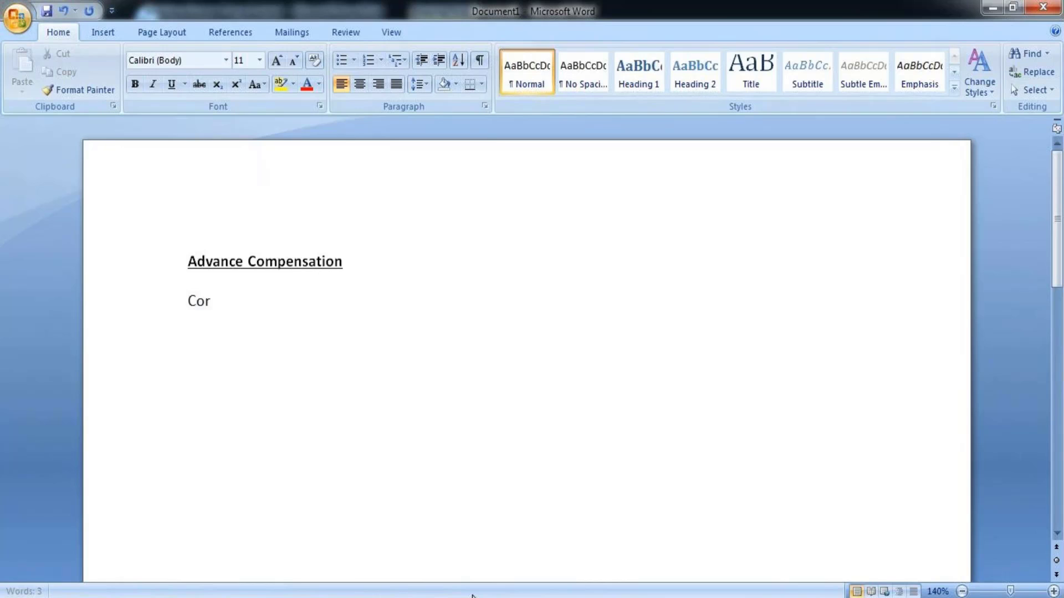
pyautogui.write('e Com')
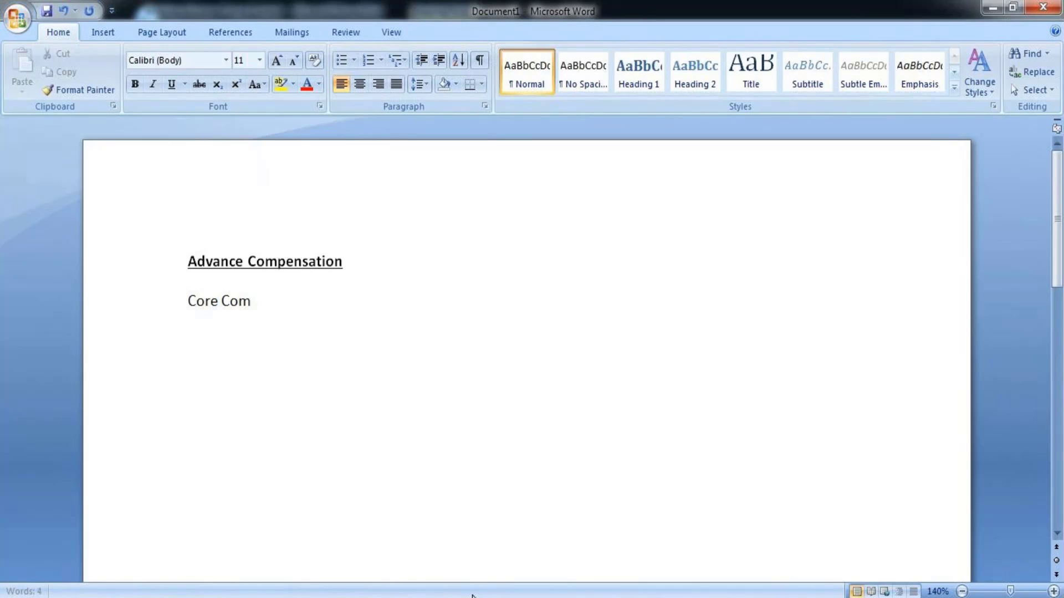
pyautogui.write('pe')
pyautogui.press('BackSpace')
pyautogui.press('Return')
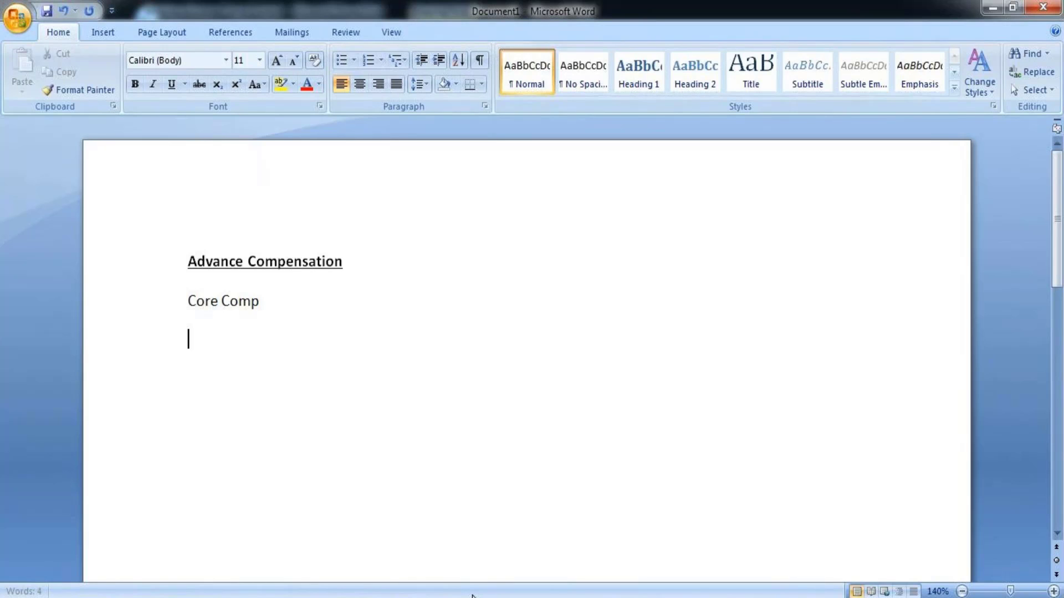
pyautogui.write('Advan')
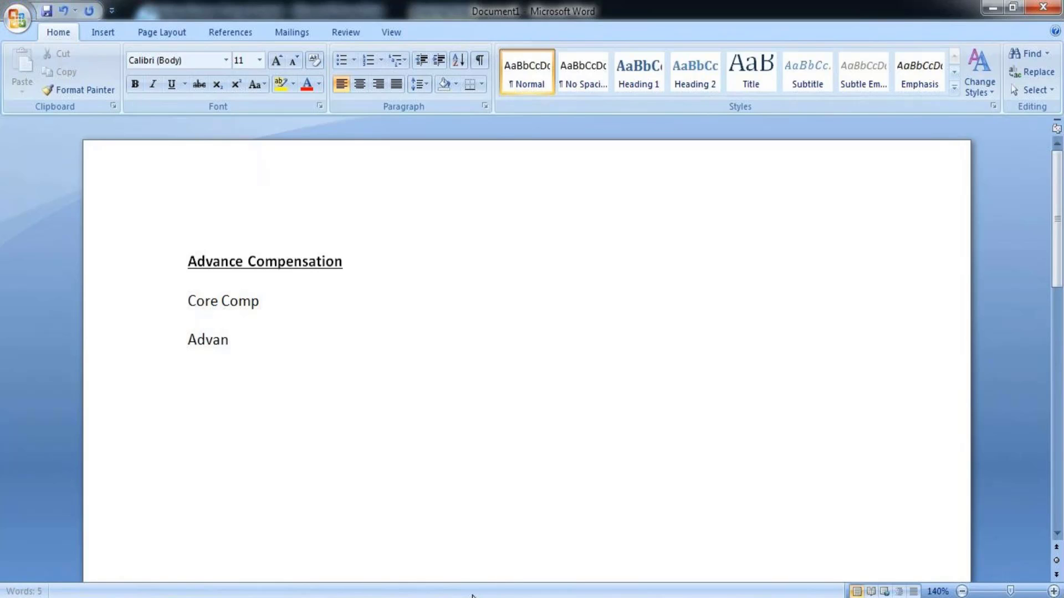
pyautogui.write('ce Comp')
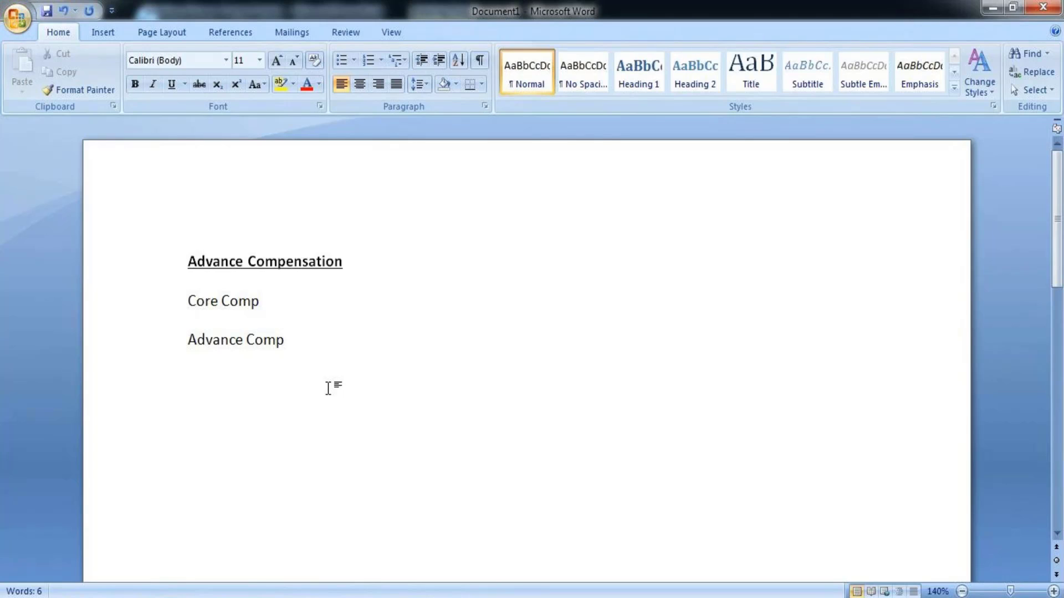
# Step: Add "Compensation Package" and "Eligibility Rules" as separate lines below "Advance Comp"
pyautogui.press('Return')
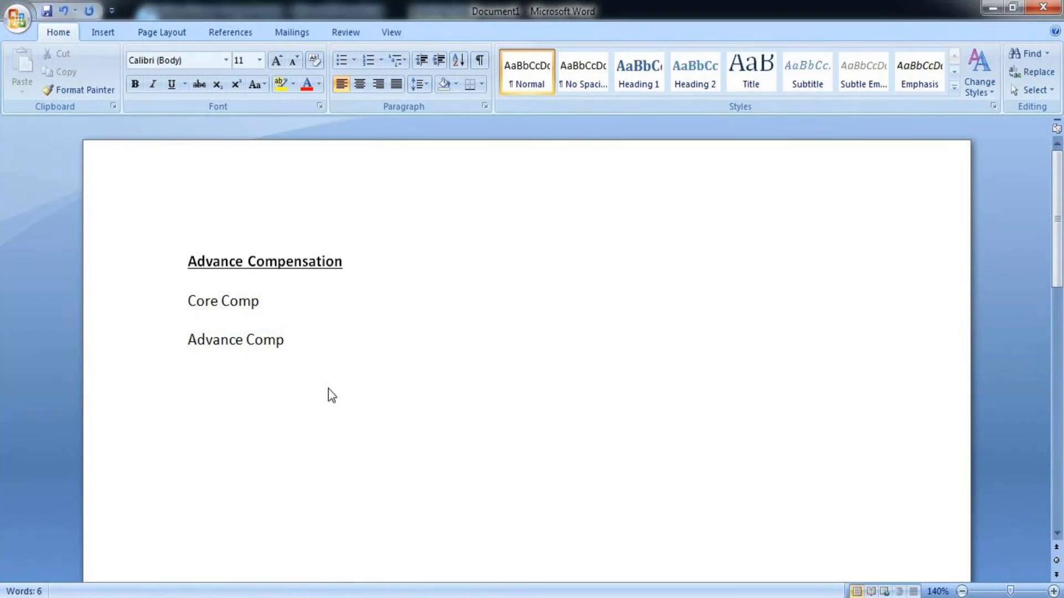
pyautogui.write('Comp')
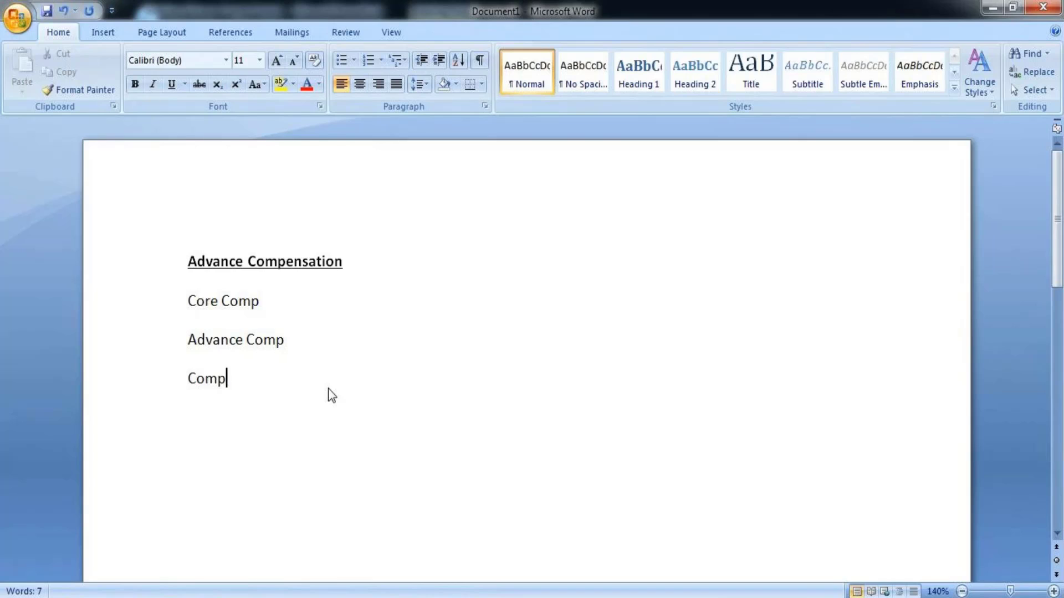
pyautogui.write('ensation')
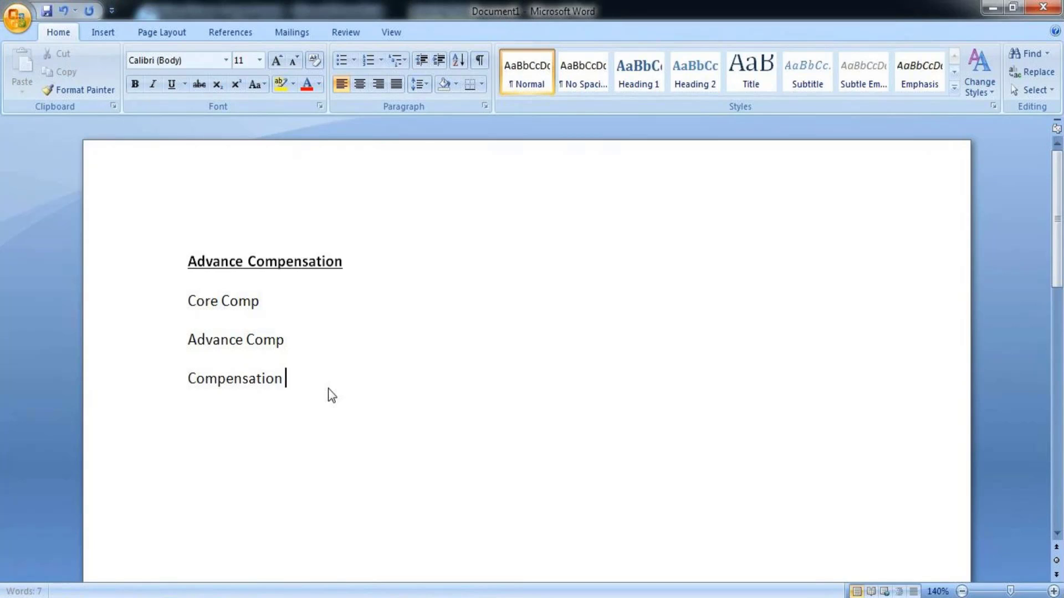
pyautogui.write('Package')
pyautogui.press('Return')
pyautogui.write('Eligibil')
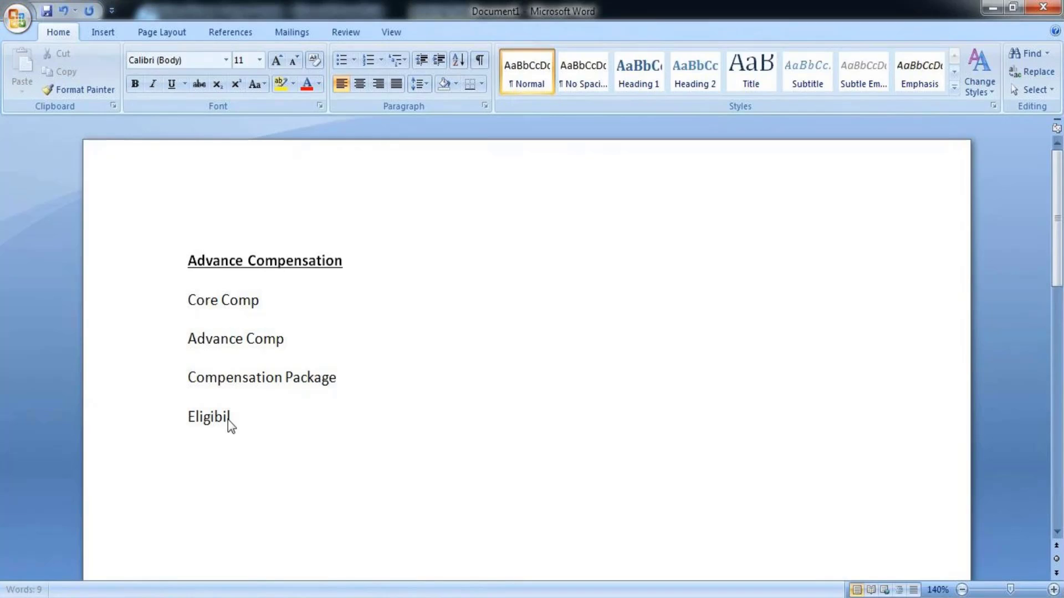
pyautogui.write('ity Rules')
pyautogui.press('Return')
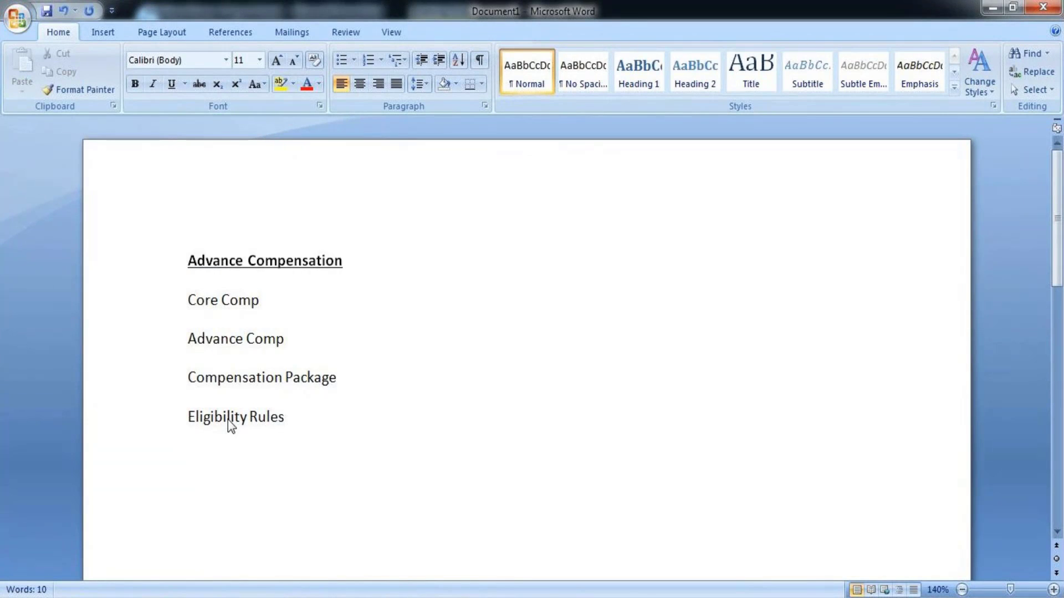
# Step: Add a "Grades" line, followed by a "Grade Profiles" line with "Plans" spaced out to its right
pyautogui.write('Grades')
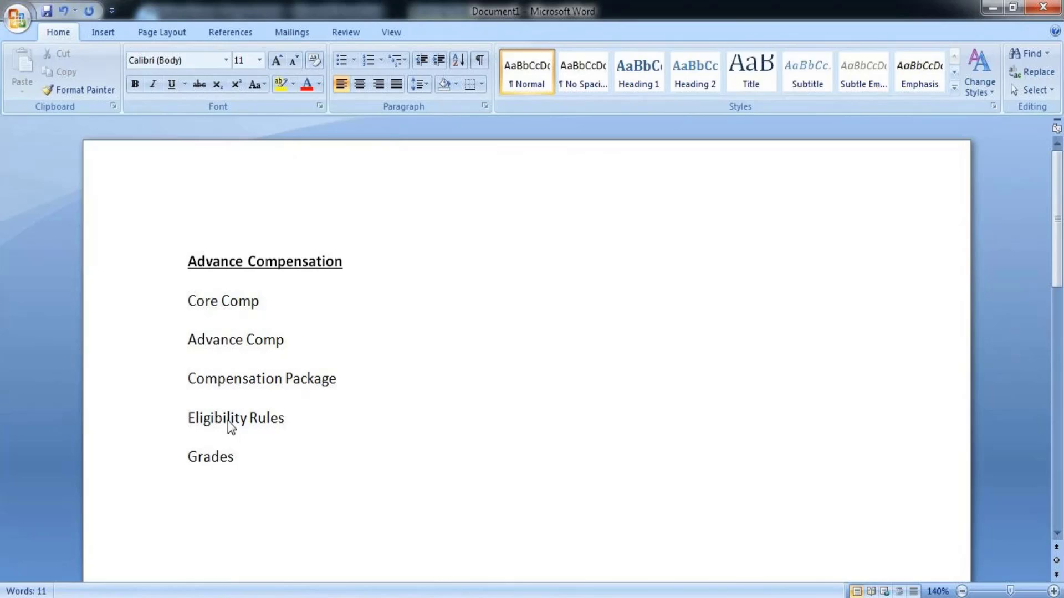
pyautogui.press('Return')
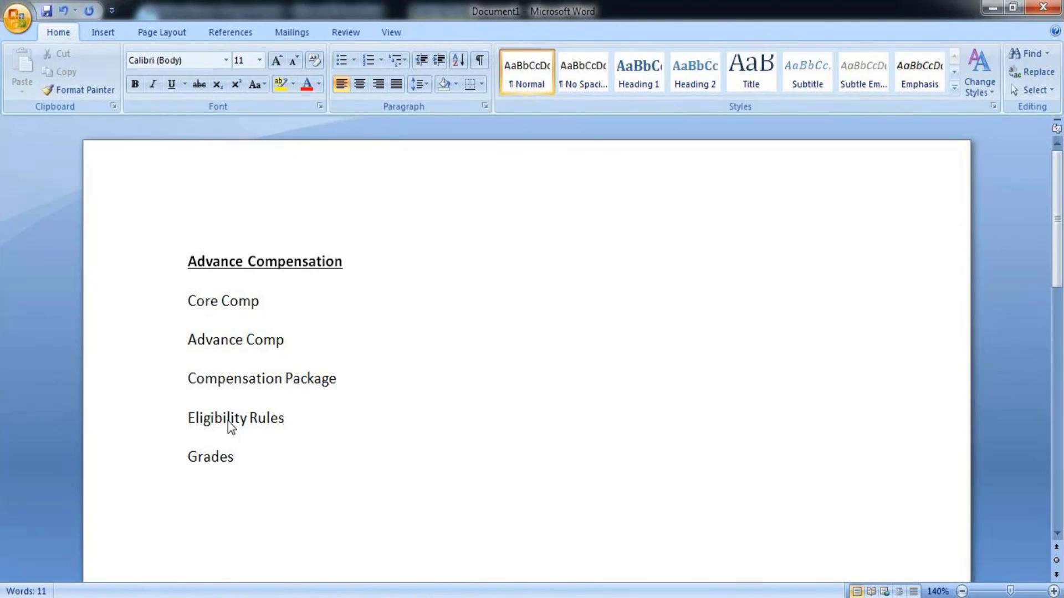
pyautogui.write('Grade')
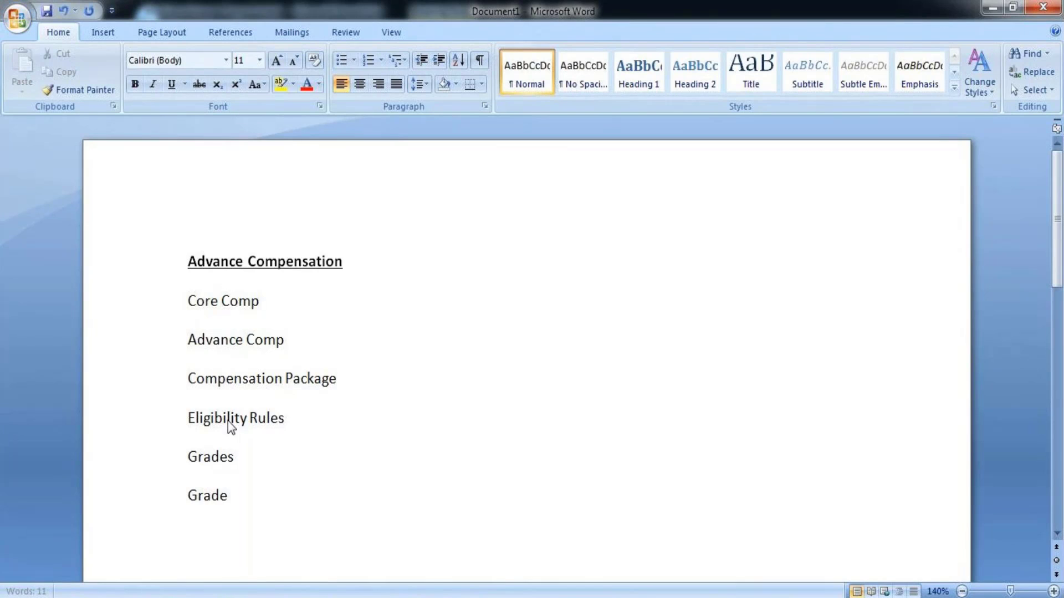
pyautogui.write(' Profiles ')
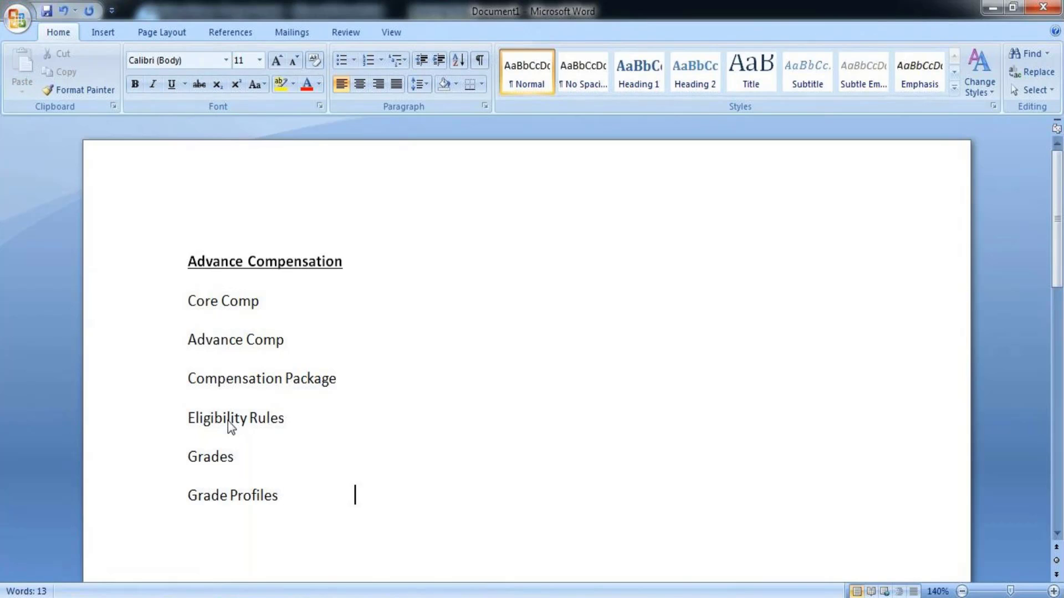
pyautogui.write('                             Plans')
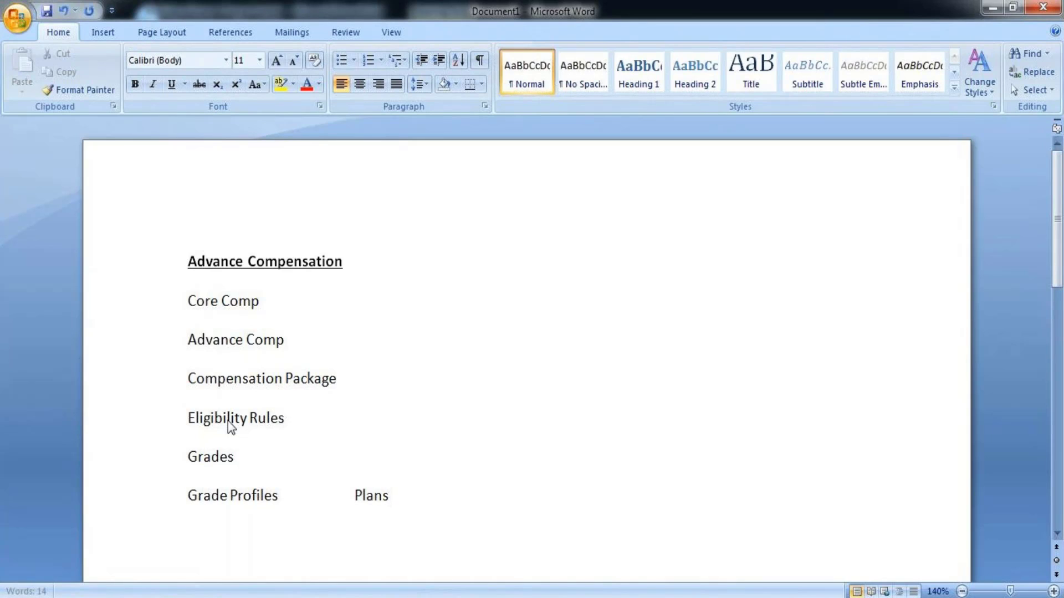
pyautogui.press('Return')
# Step: Add "Compensation Elements" and "Compensation Matrix" as separate lines below "Grade Profiles"
pyautogui.write('Compensat')
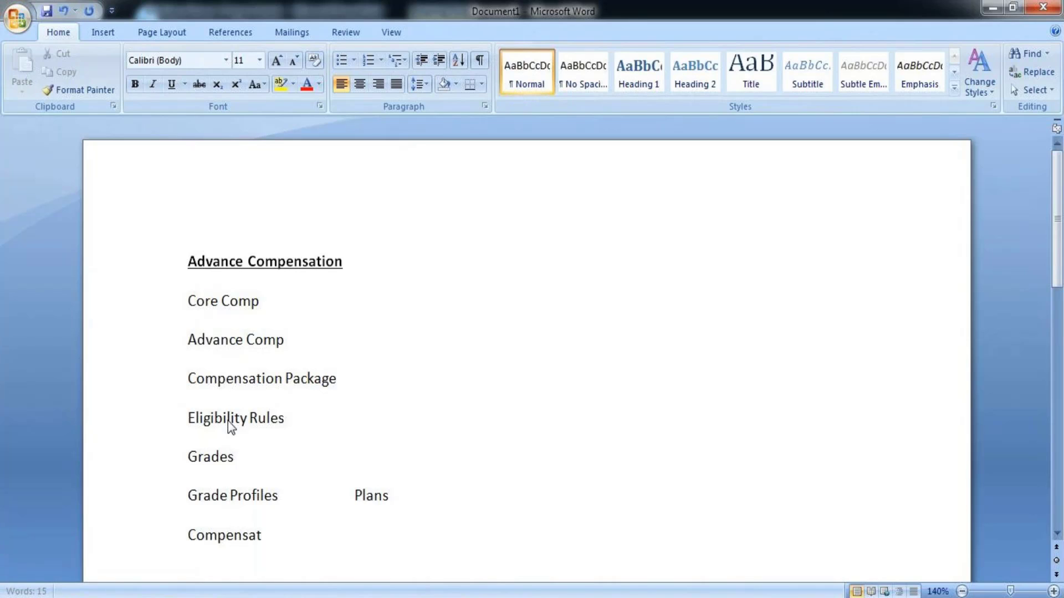
pyautogui.write('ion Elemen')
pyautogui.write('ts')
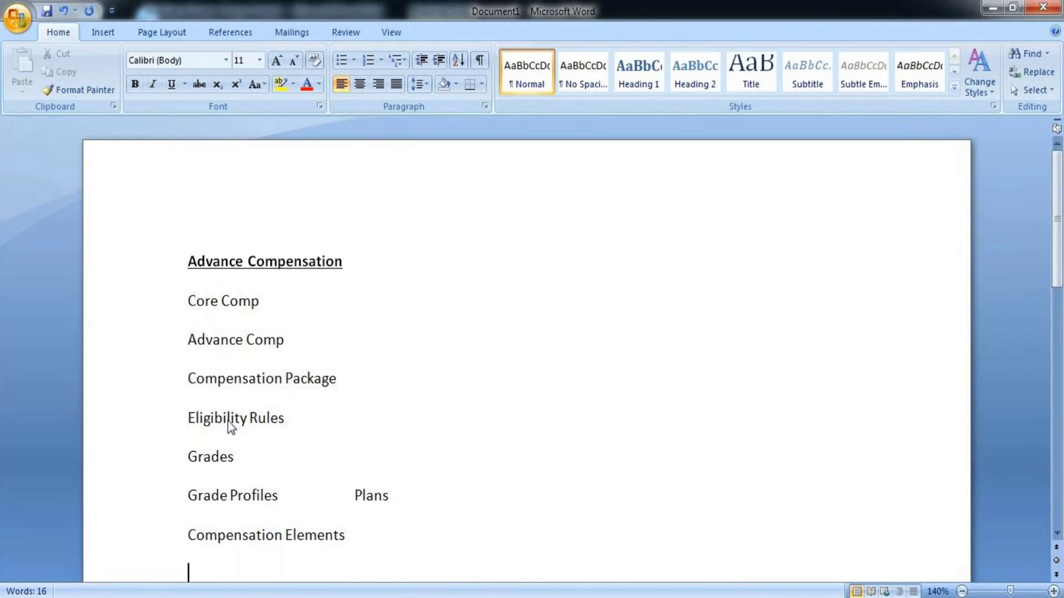
pyautogui.write('Compens')
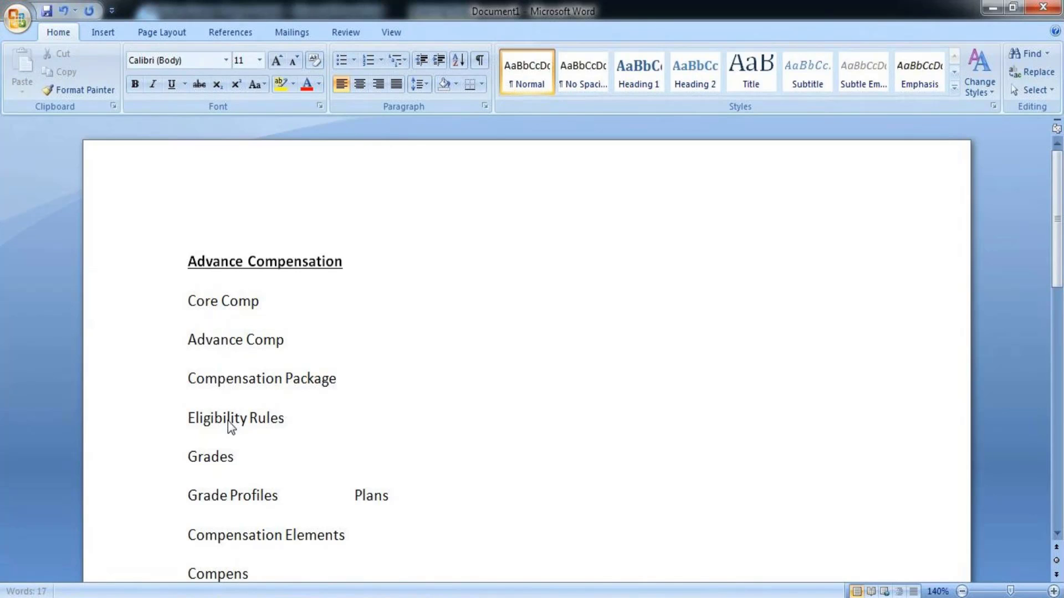
pyautogui.write('ation')
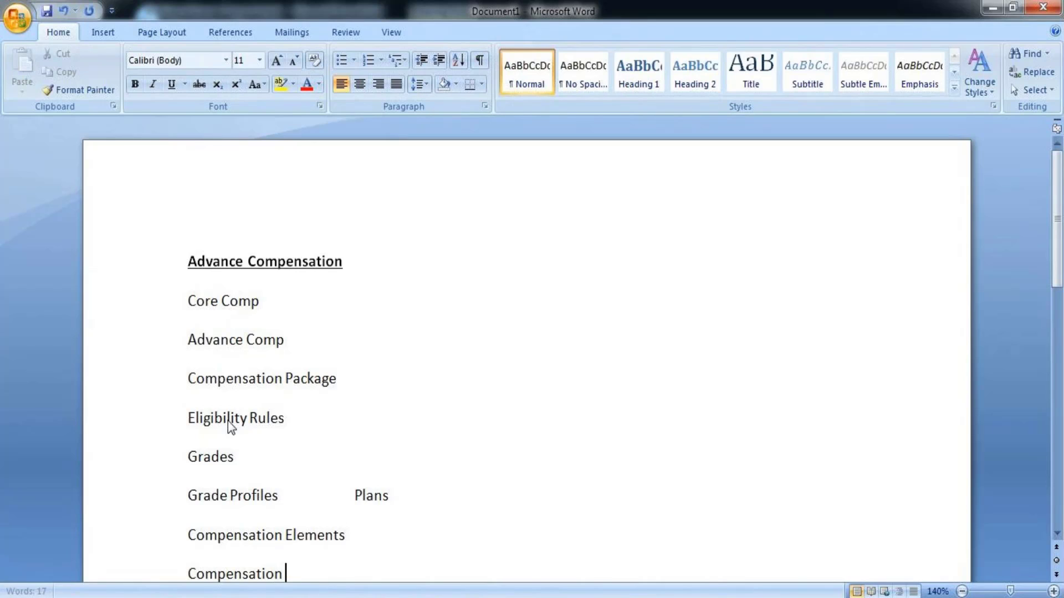
pyautogui.write(' Matrix')
pyautogui.press('Return')
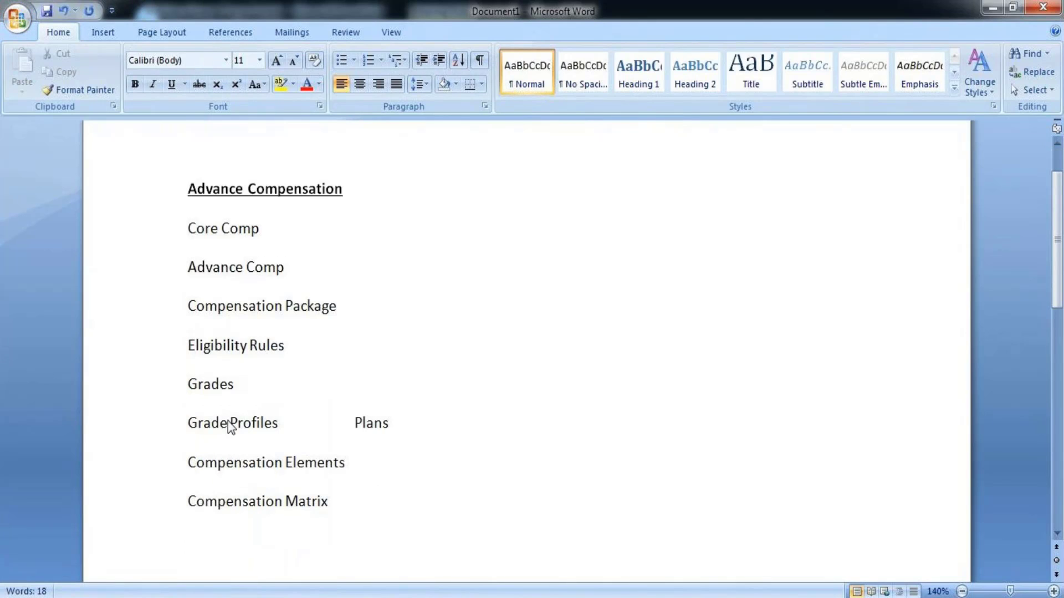
# Step: Add "Waiting Periods" and "Time proration" as separate lines below "Compensation Matrix"
pyautogui.write('Wai')
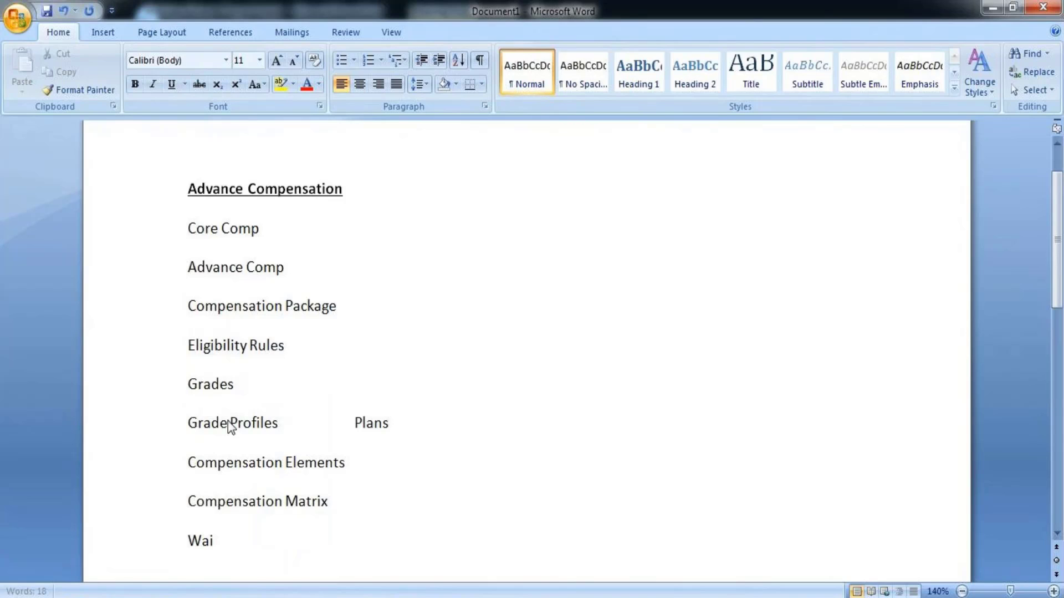
pyautogui.write('ting Periods')
pyautogui.press('Return')
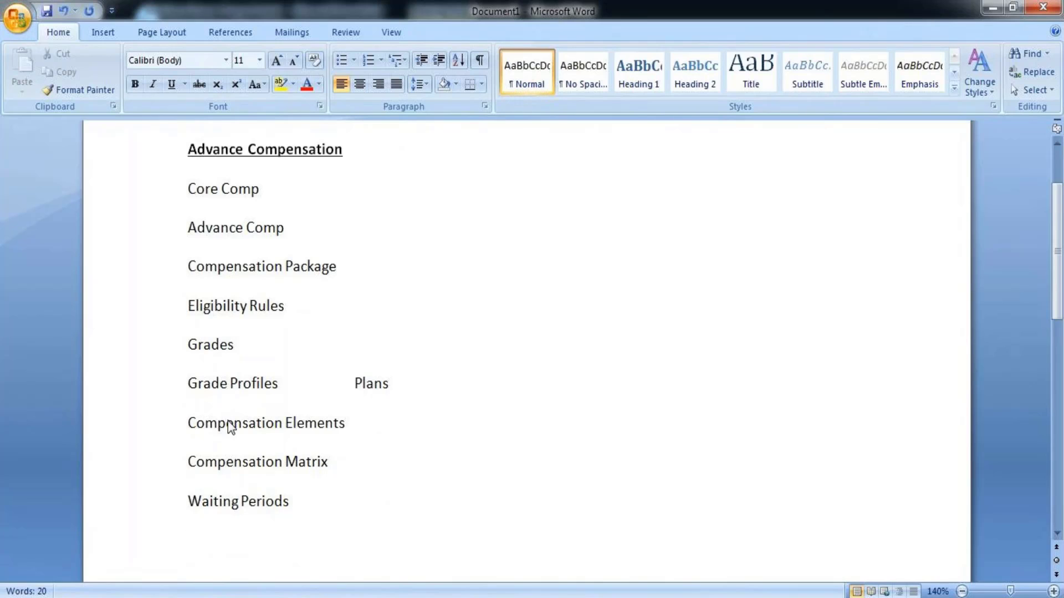
pyautogui.write('Time ')
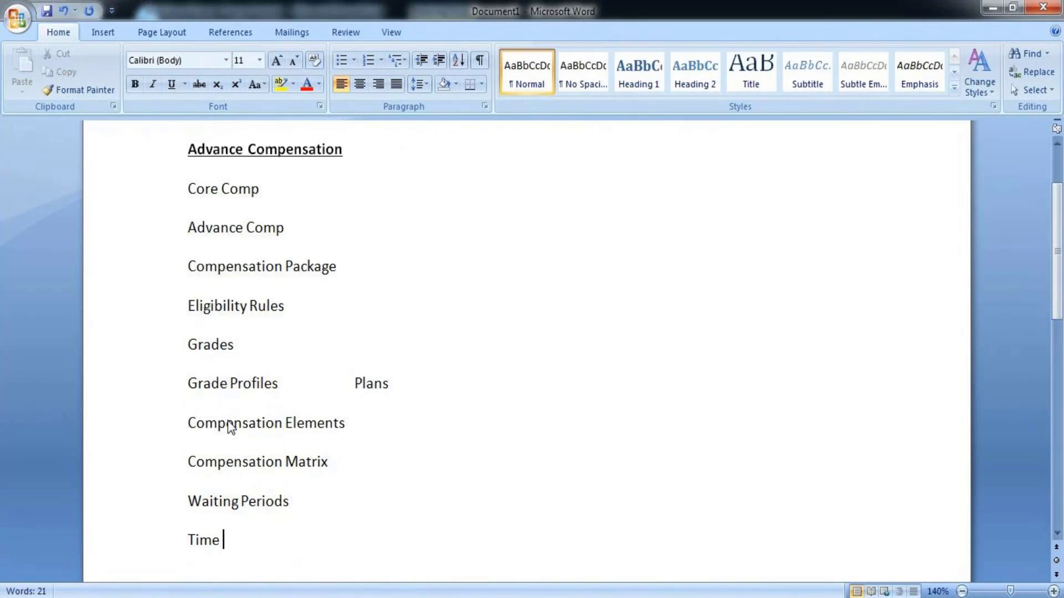
pyautogui.write('pro')
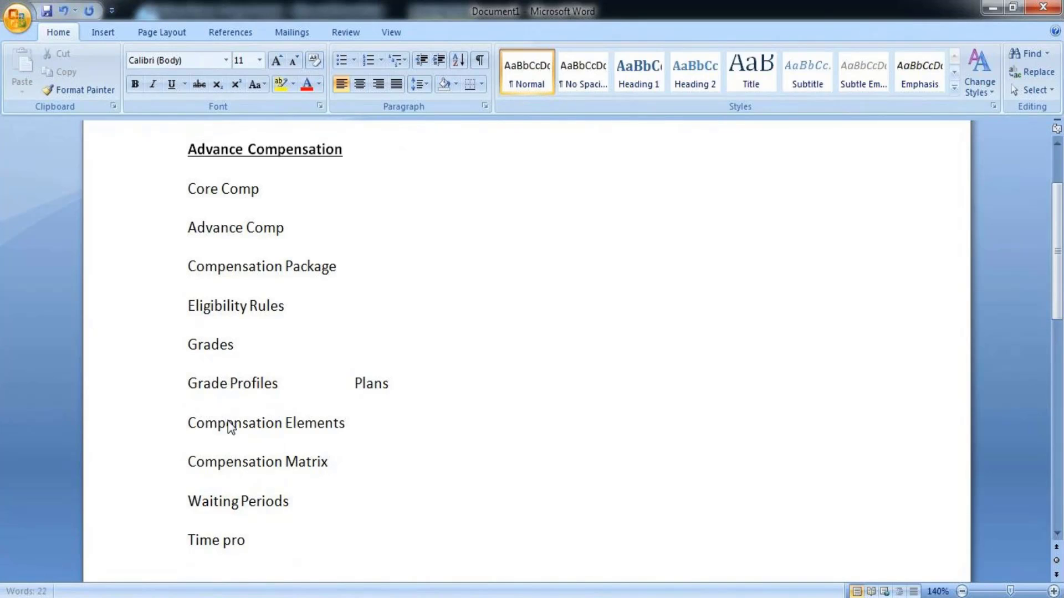
pyautogui.write('p')
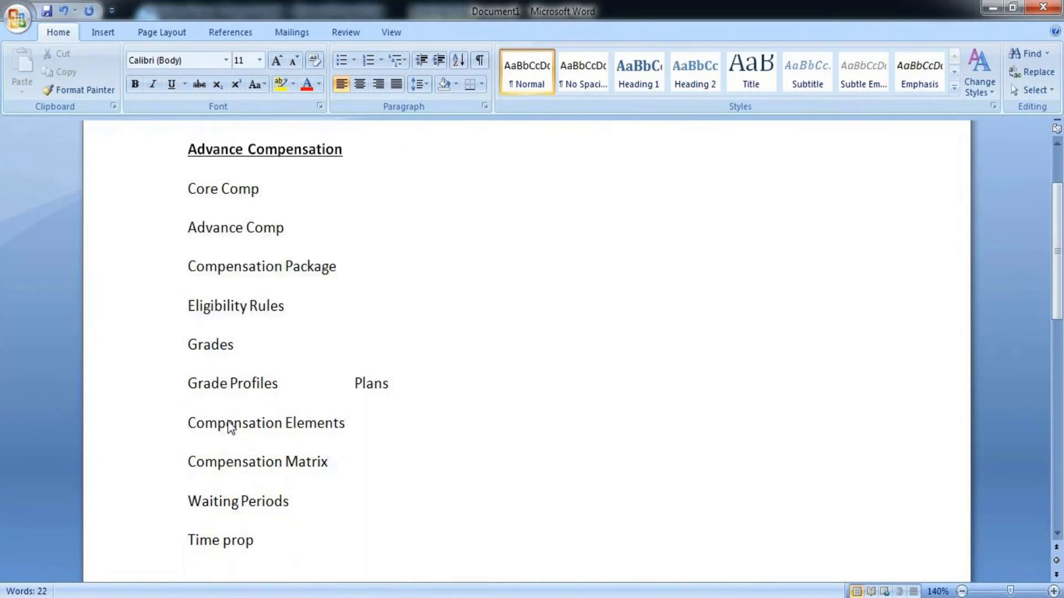
pyautogui.press('BackSpace')
pyautogui.write('rati')
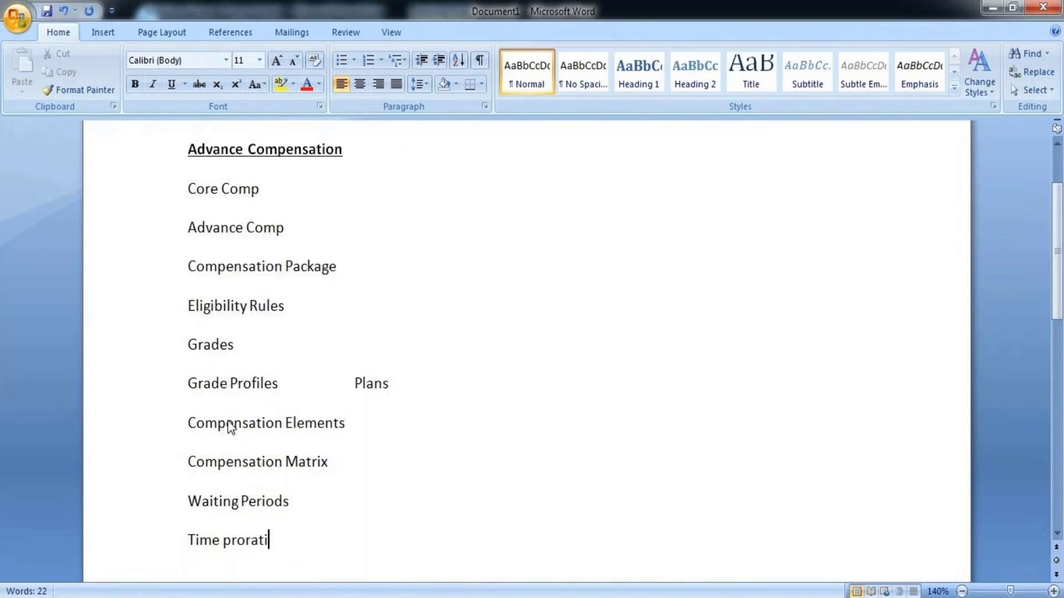
pyautogui.write('on')
pyautogui.press('Return')
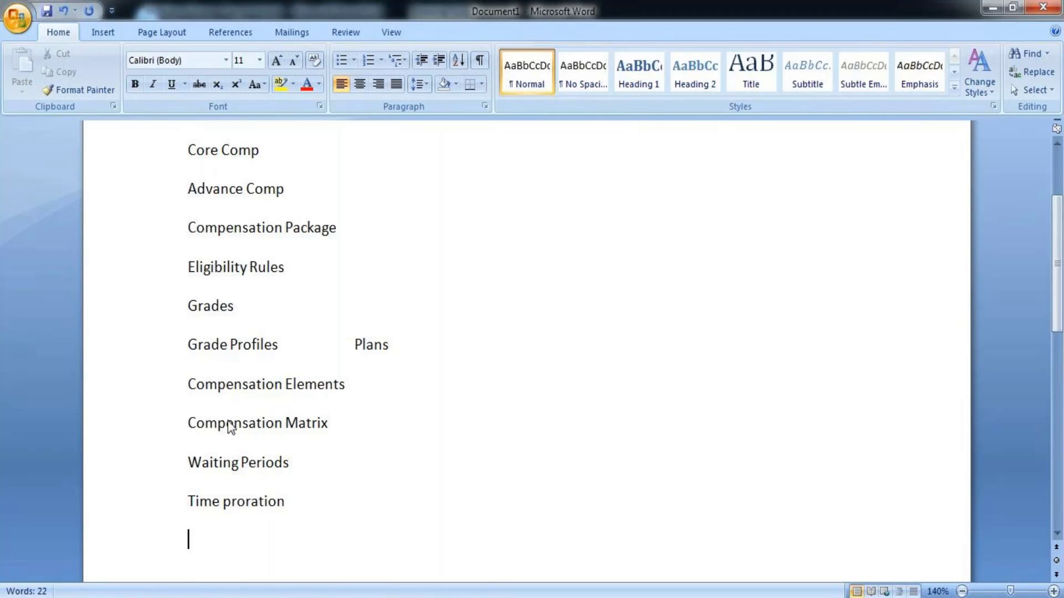
# Step: Add the line "Company Funding Scorecard" below "Time proration" and start a new line
pyautogui.write('Comp')
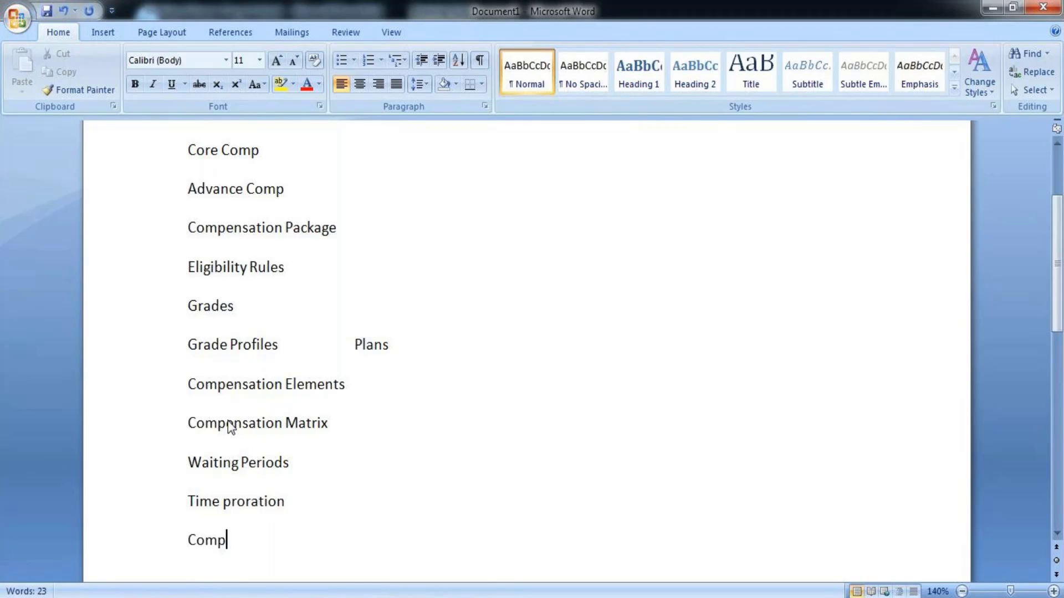
pyautogui.write('any Fu')
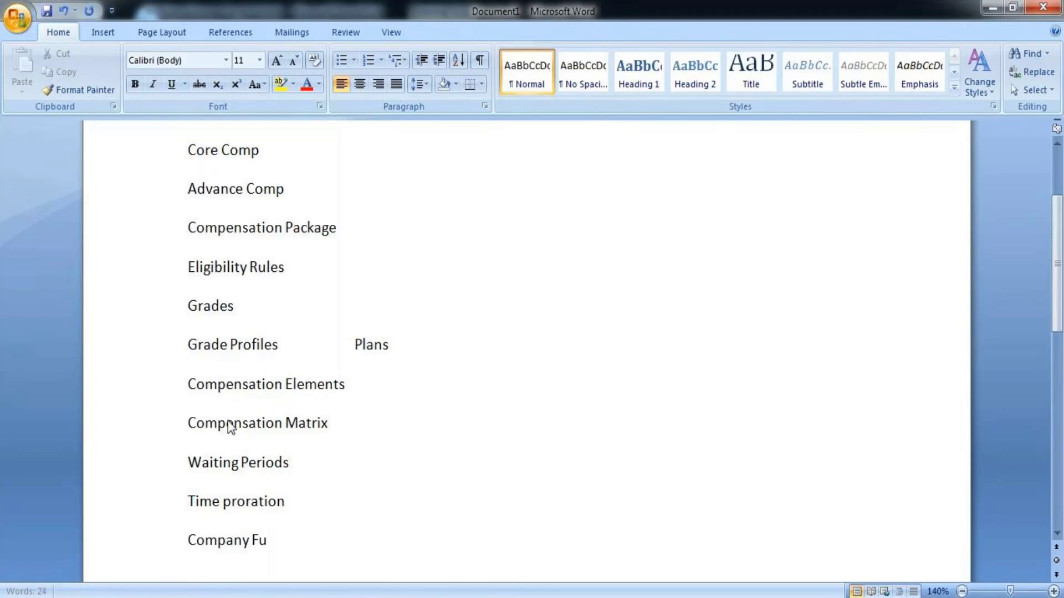
pyautogui.write('nding S')
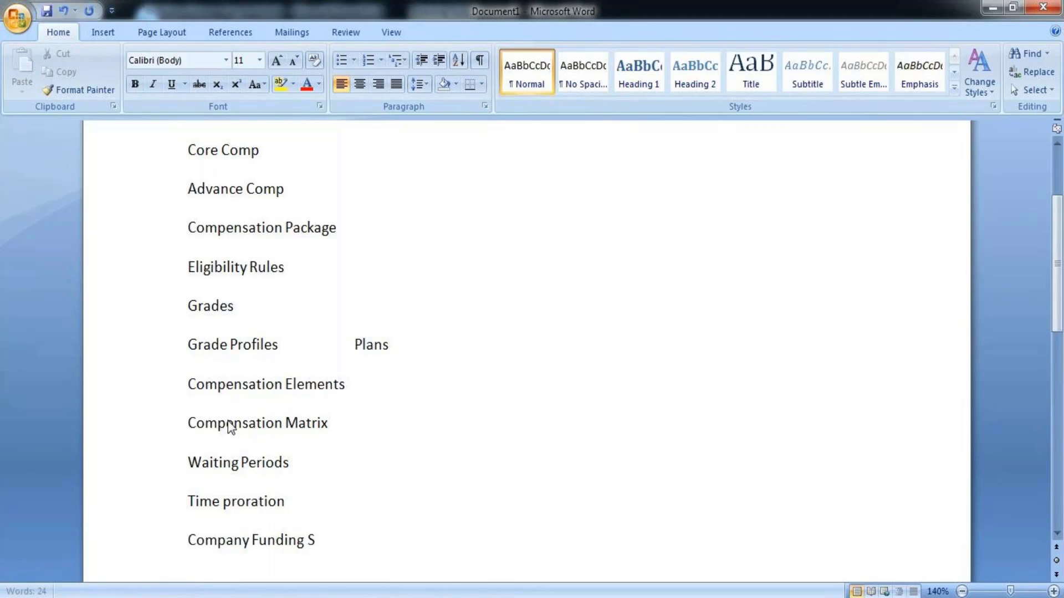
pyautogui.write('corecard')
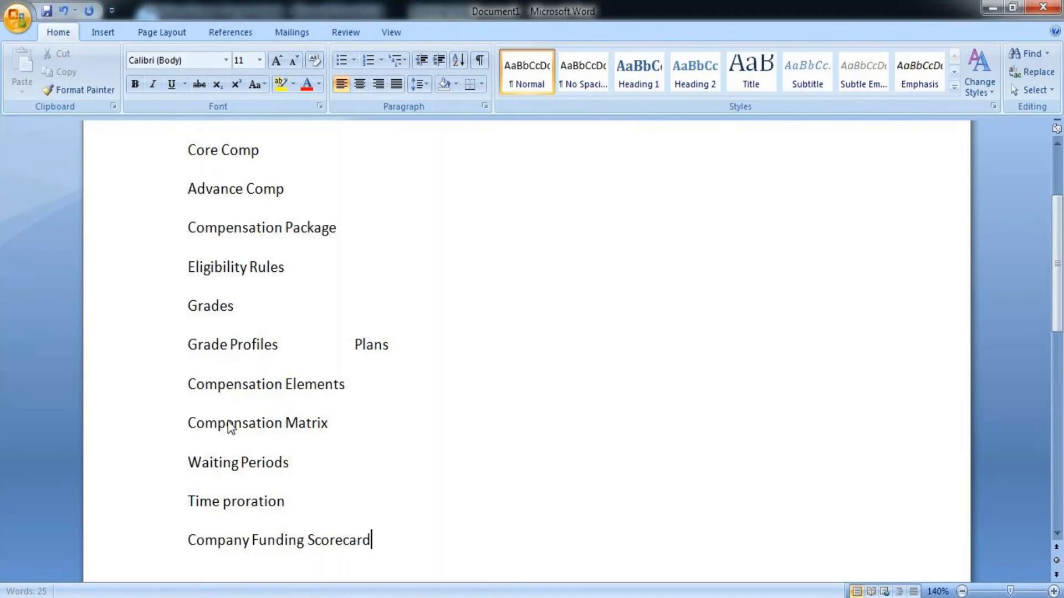
pyautogui.press('Return')
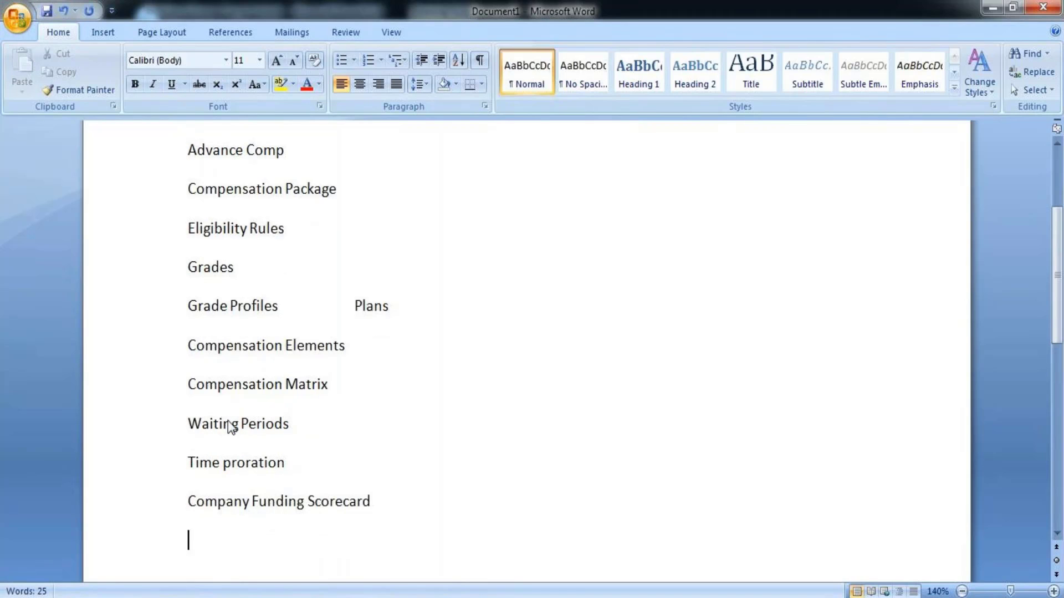
# Step: Add "Plan Modifer Scorecard" and "Rounding Rule" as separate lines below "Company Funding Scorecard"
pyautogui.write('Plan ')
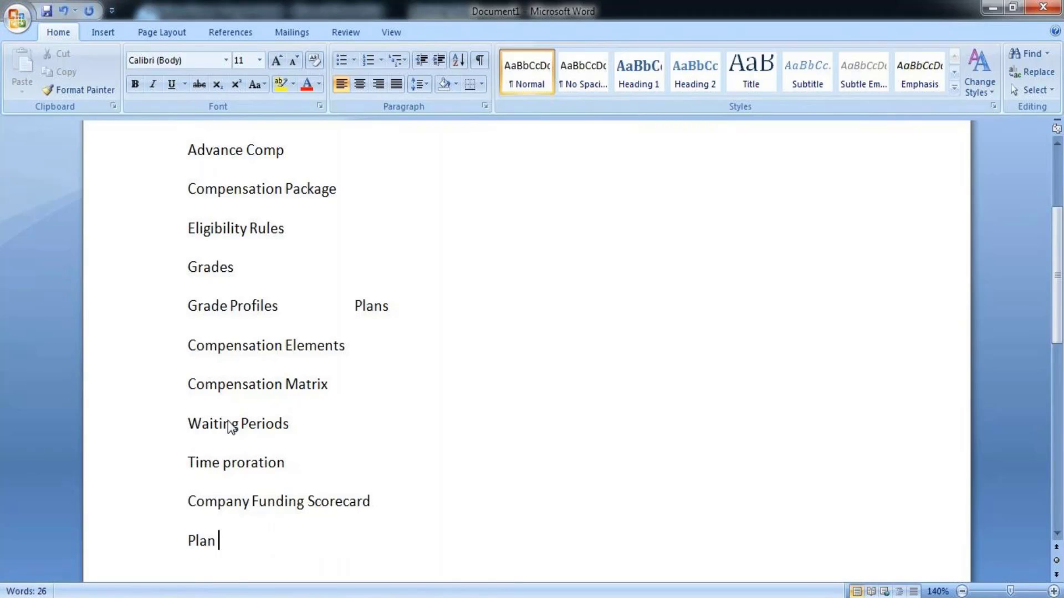
pyautogui.write('Modifer')
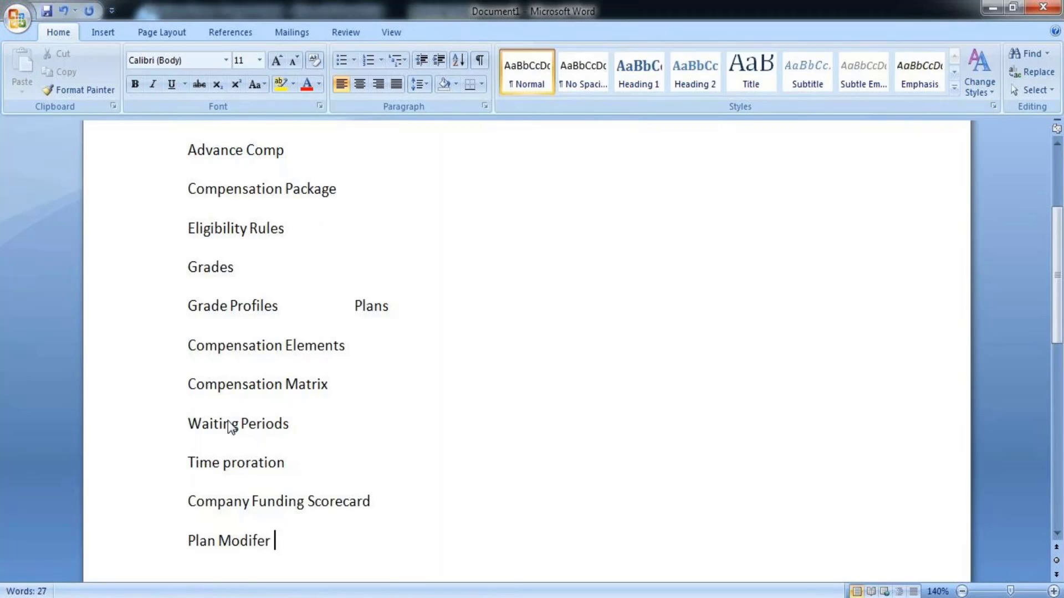
pyautogui.write(' Scorecar')
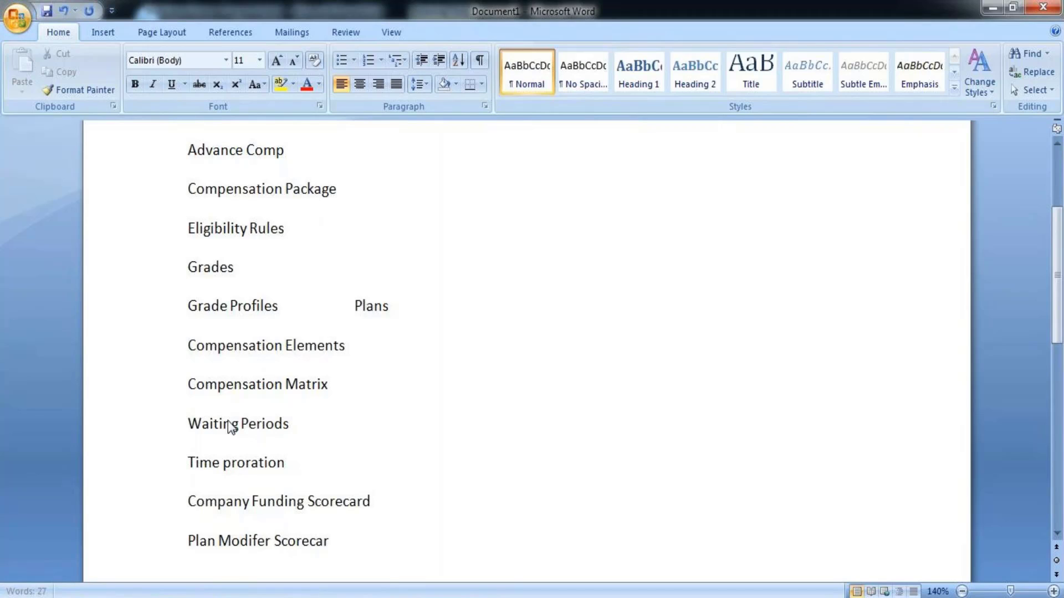
pyautogui.write('d')
pyautogui.press('Return')
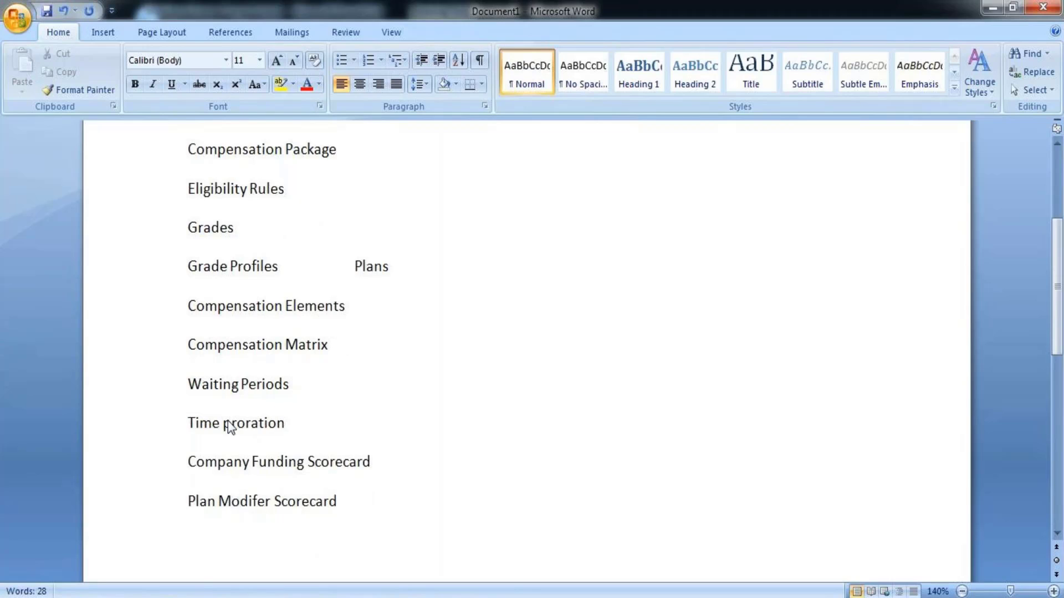
pyautogui.write('Roun')
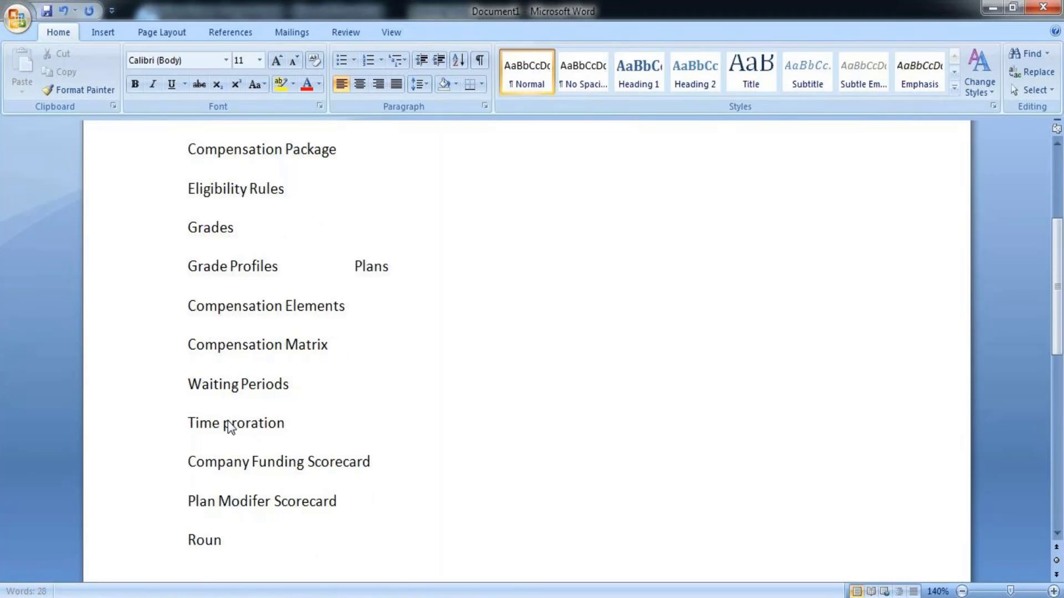
pyautogui.write('ding Rule')
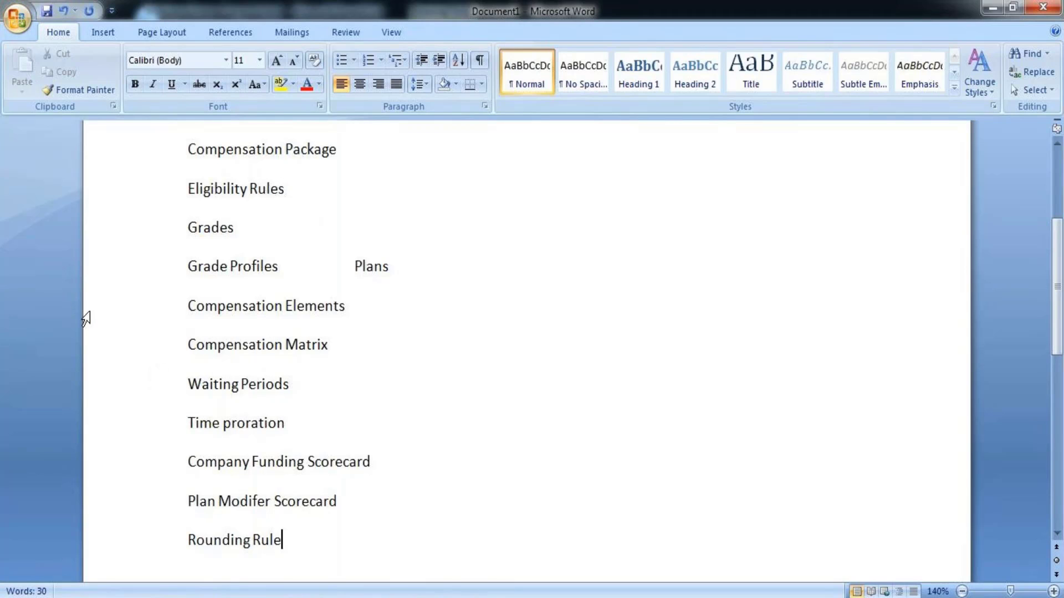
pyautogui.moveTo(202, 352); pyautogui.dragTo(267, 538)
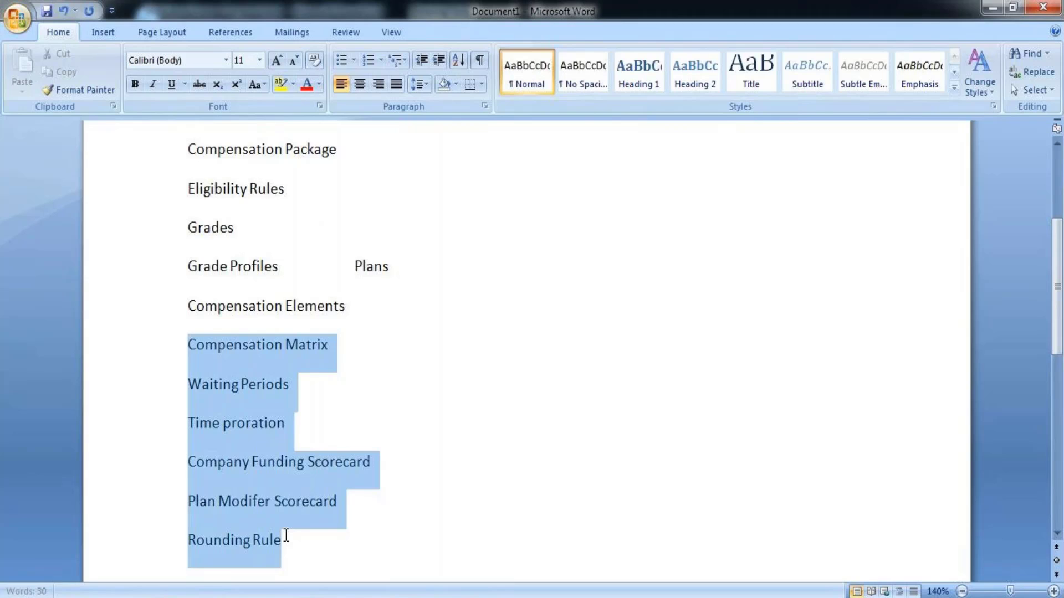
pyautogui.moveTo(286, 534); pyautogui.dragTo(343, 543)
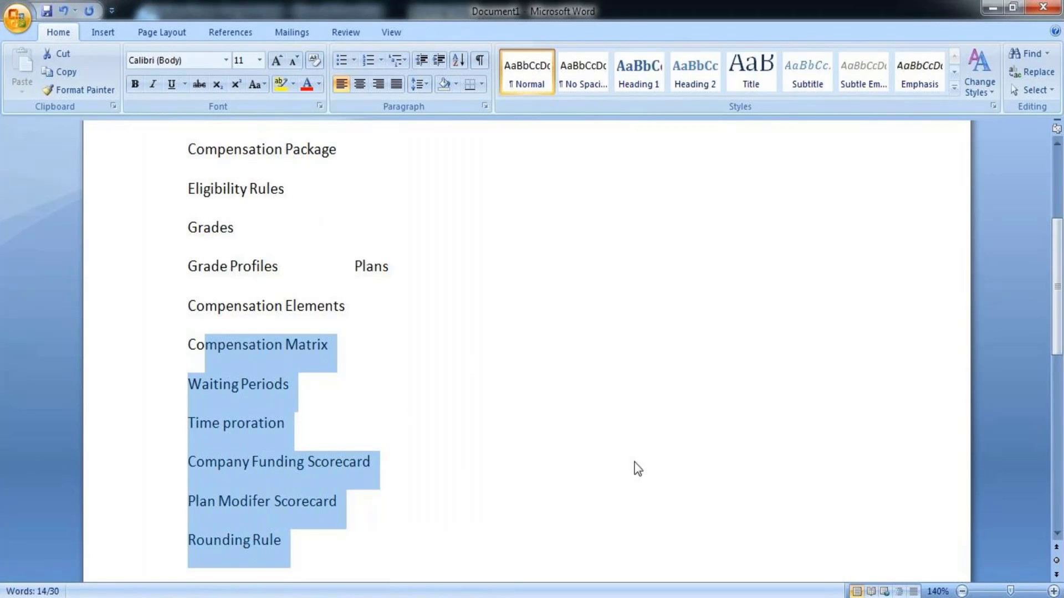
pyautogui.moveTo(1057, 247); pyautogui.dragTo(1061, 338)
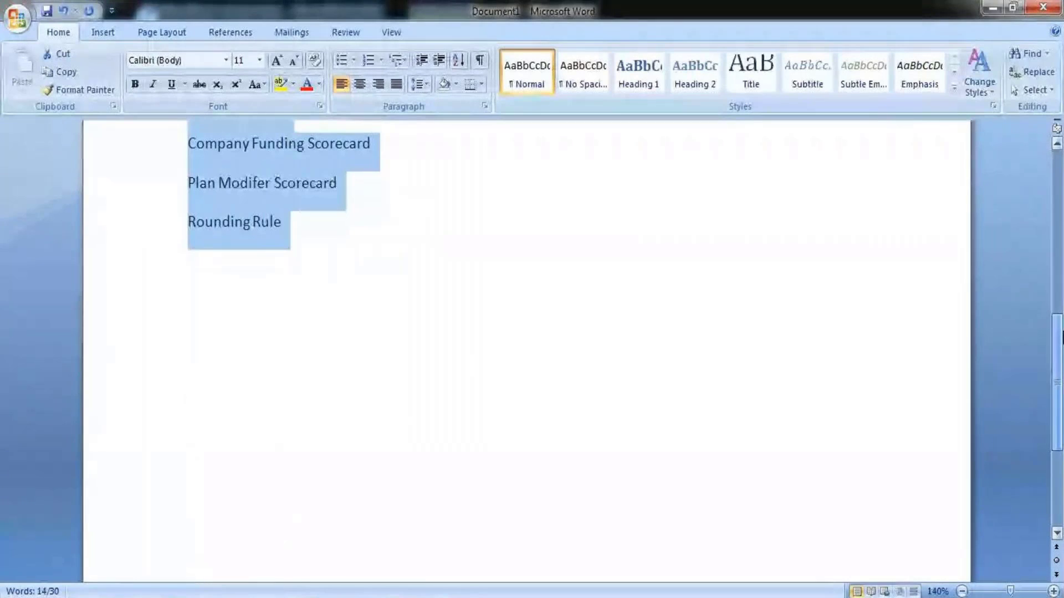
pyautogui.click(306, 234)
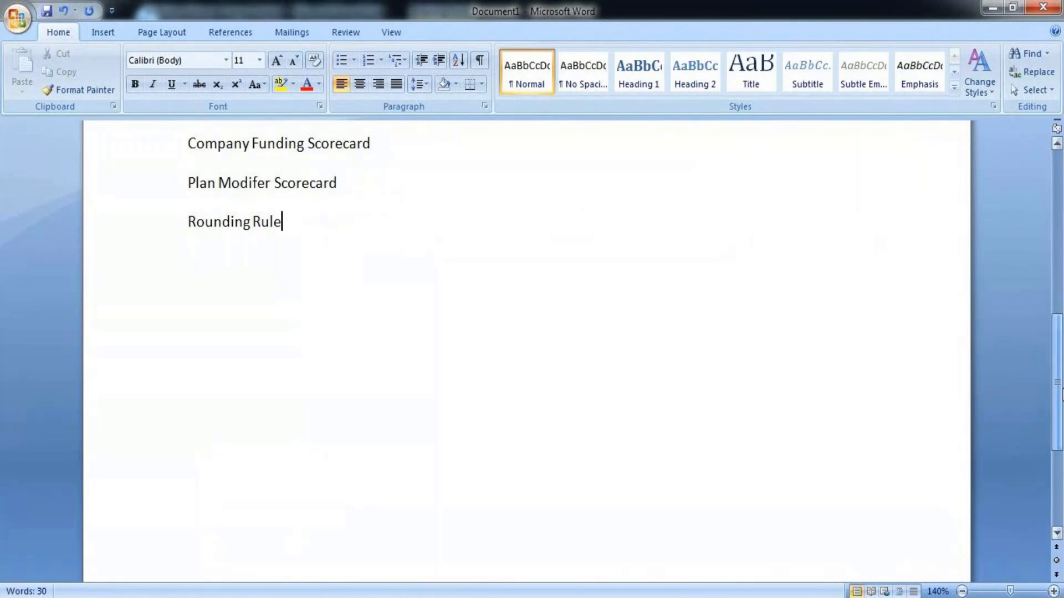
pyautogui.moveTo(1058, 391); pyautogui.dragTo(1059, 327)
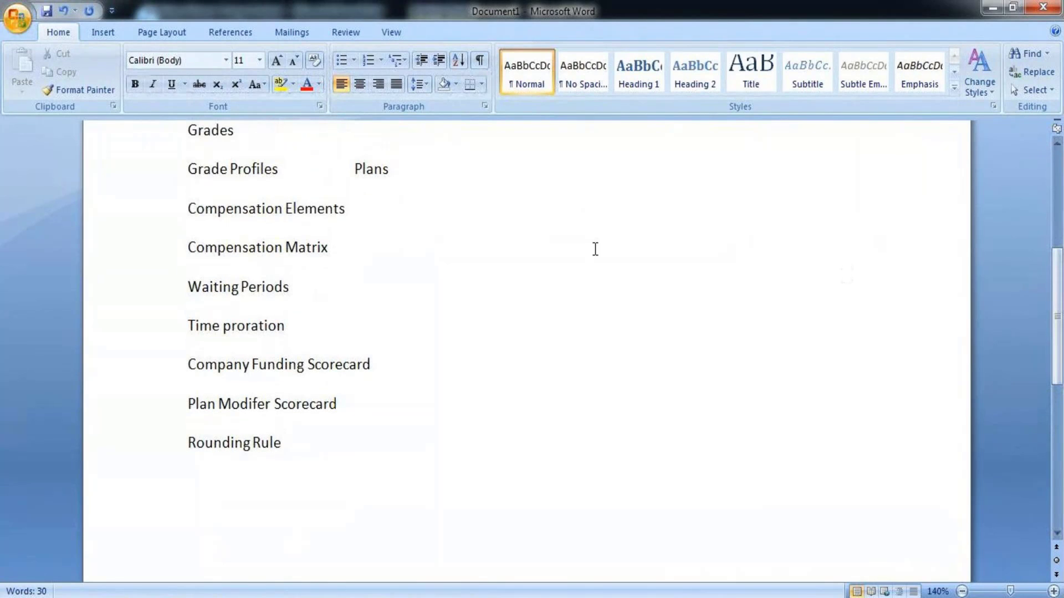
pyautogui.click(595, 248)
pyautogui.click(305, 450)
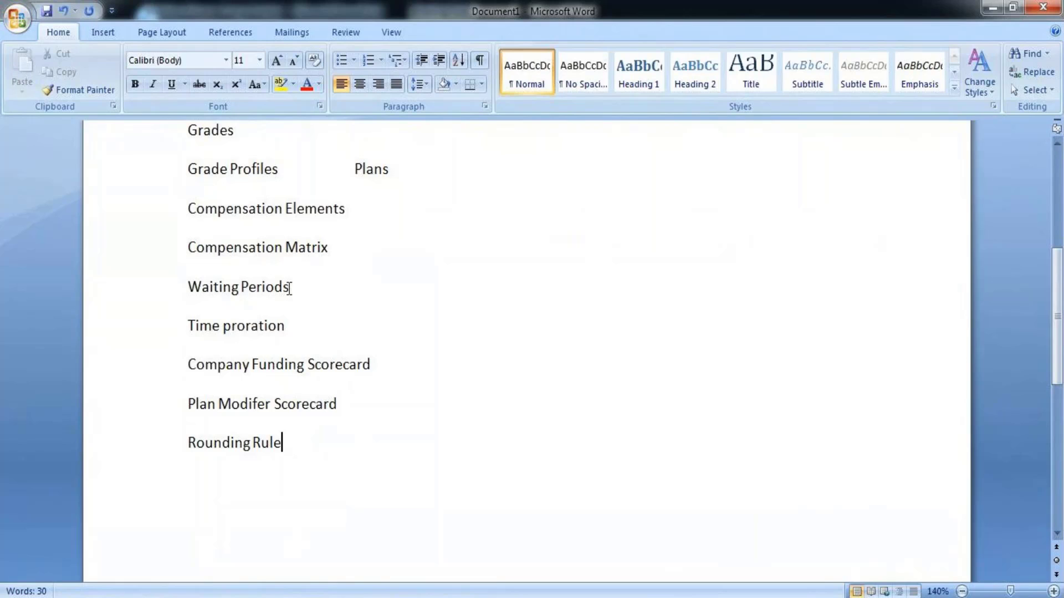
# Step: Begin a definition on the "Waiting Periods" line by appending "- when employee is eligibible"
pyautogui.moveTo(289, 292); pyautogui.dragTo(214, 281)
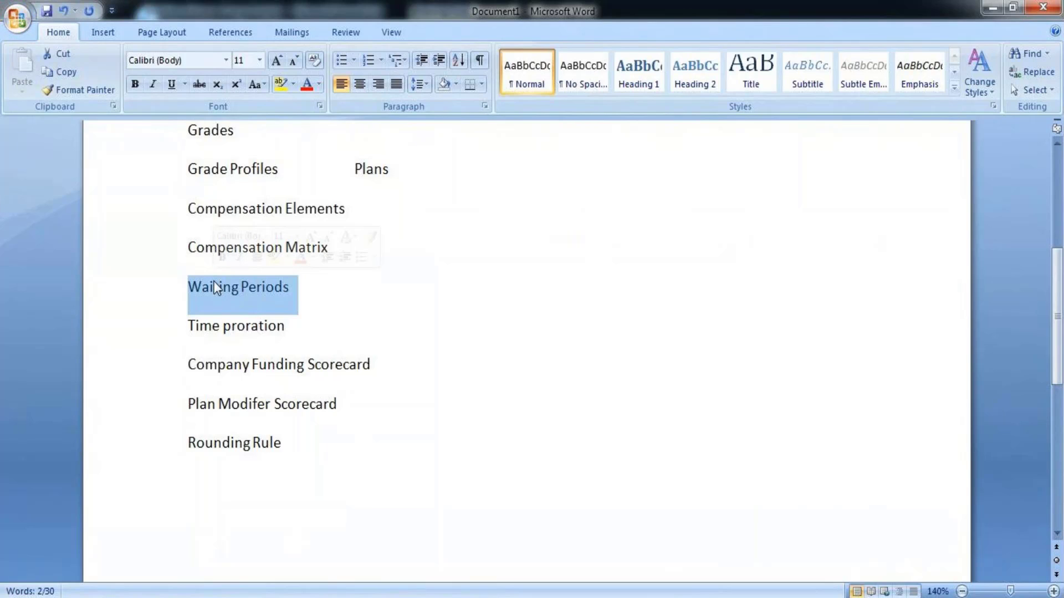
pyautogui.click(321, 298)
pyautogui.write('-')
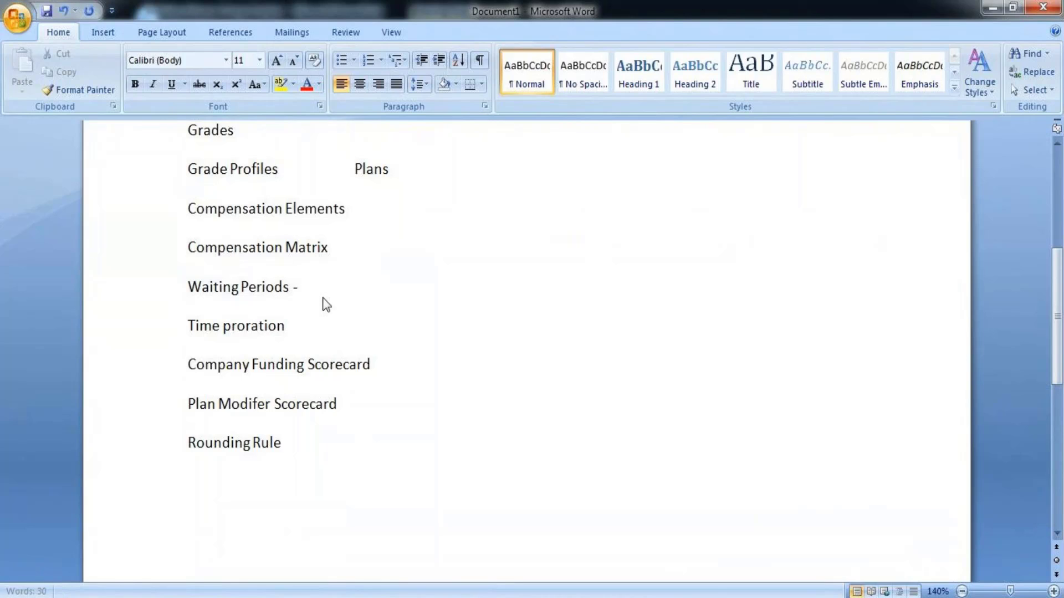
pyautogui.write(' when employee i')
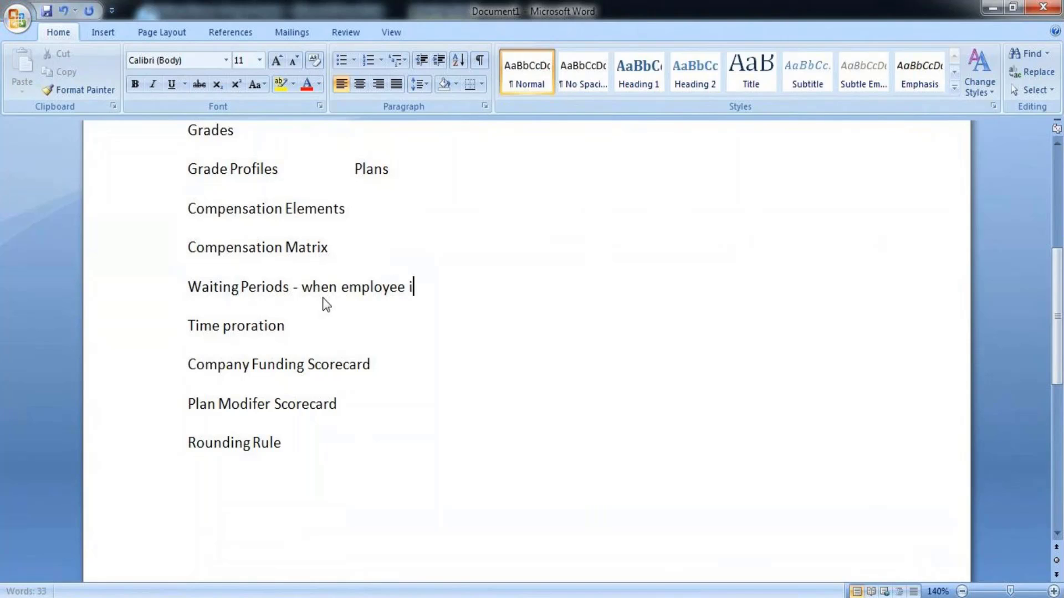
pyautogui.write('s eligibiblr')
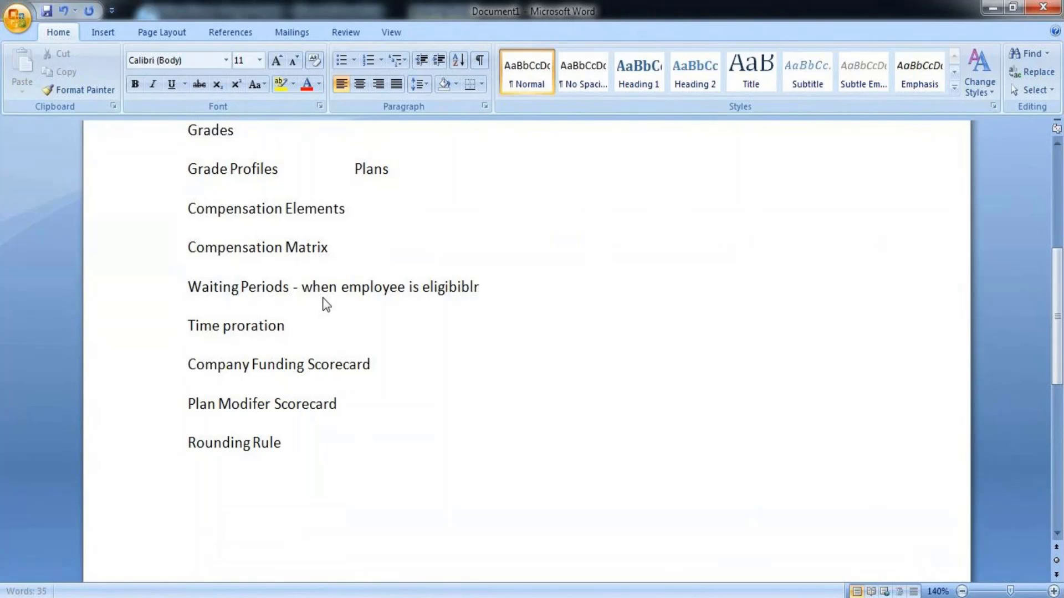
pyautogui.press('BackSpace')
pyautogui.write('e')
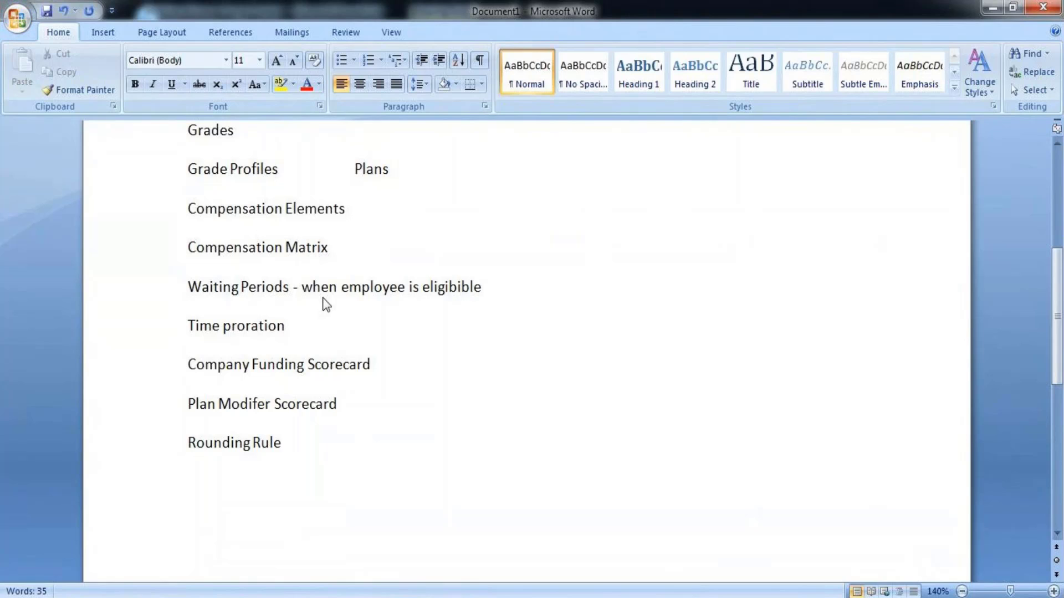
# Step: Complete the "Waiting Periods" definition with "to participate in the plan", leaving no blank line below it
pyautogui.write(' to participa')
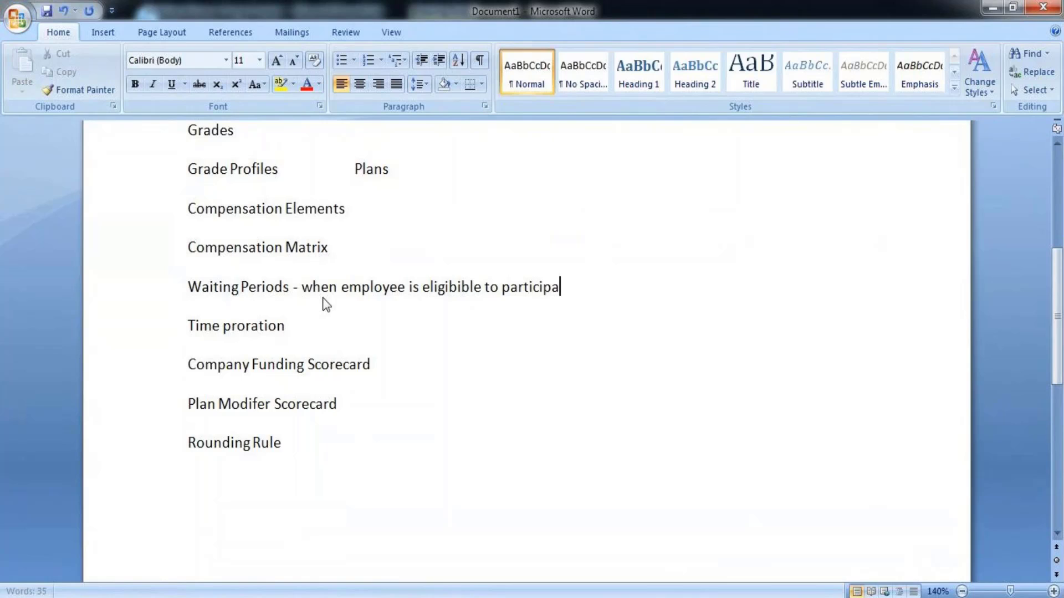
pyautogui.write('te in')
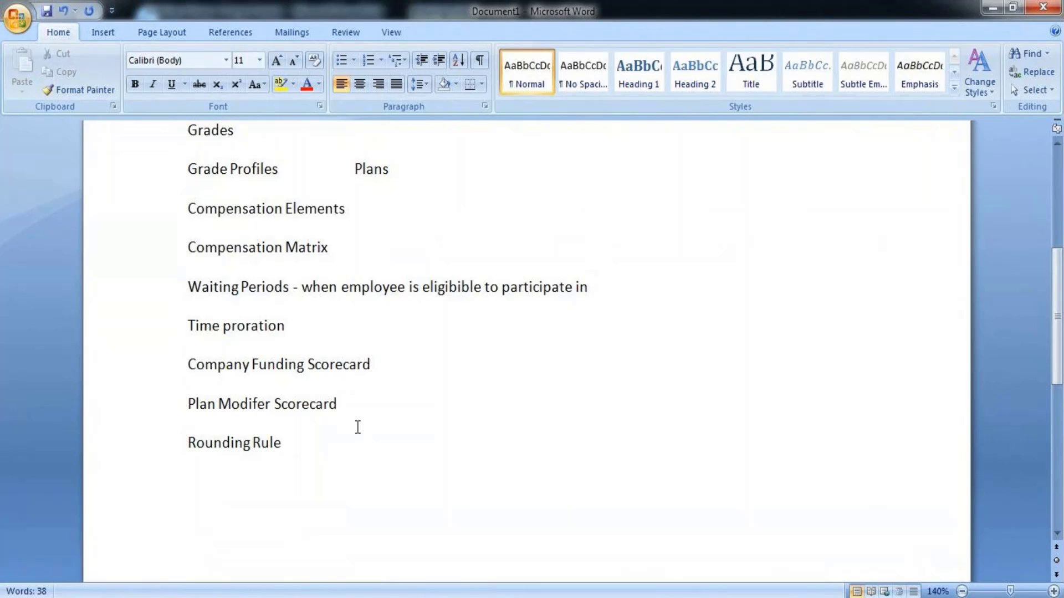
pyautogui.write('the plan')
pyautogui.press('Return')
pyautogui.press('Return')
pyautogui.press('BackSpace')
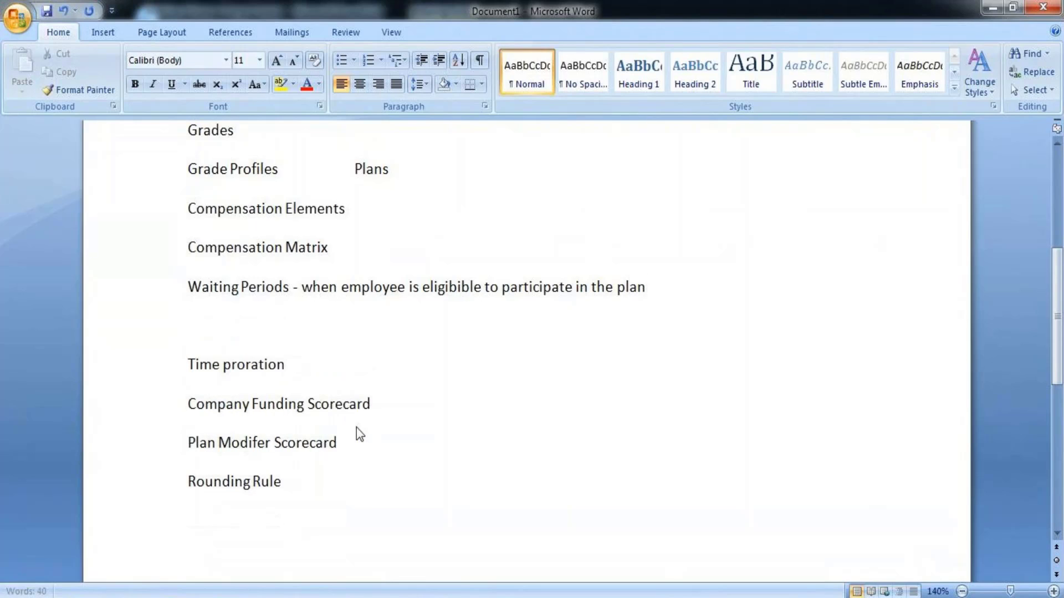
pyautogui.press('BackSpace')
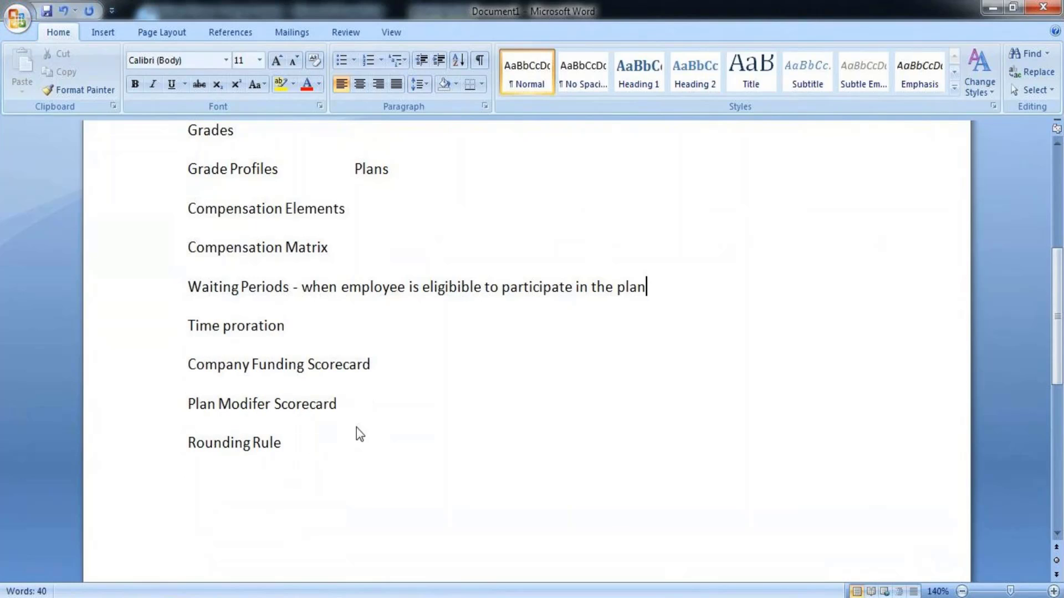
# Step: Begin a definition on the "Time proration" line by appending "- A set of rules that are used to determine"
pyautogui.click(314, 331)
pyautogui.write('-')
pyautogui.write('A set of ')
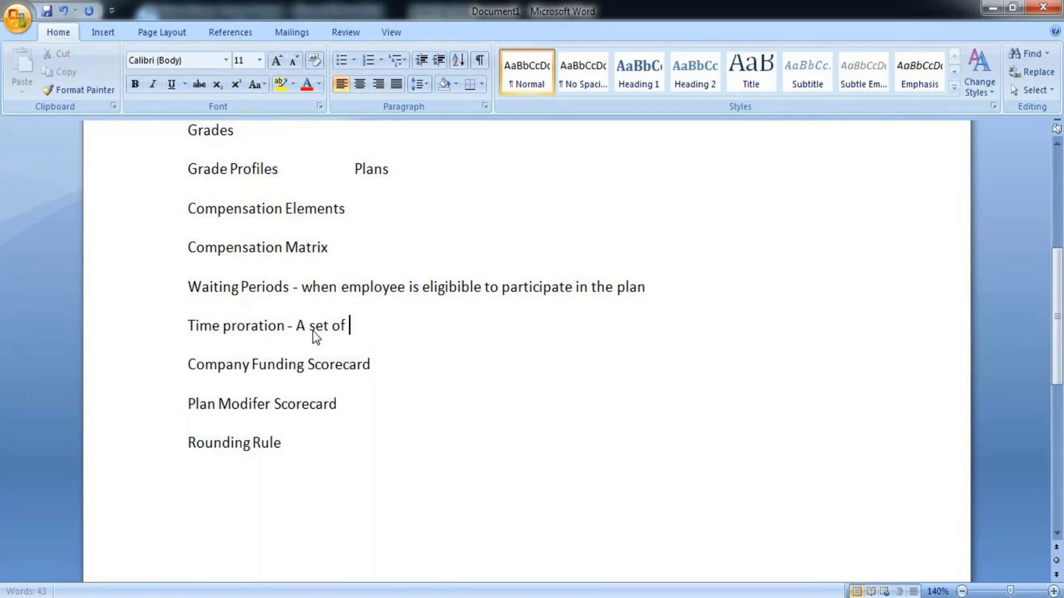
pyautogui.write('rules th')
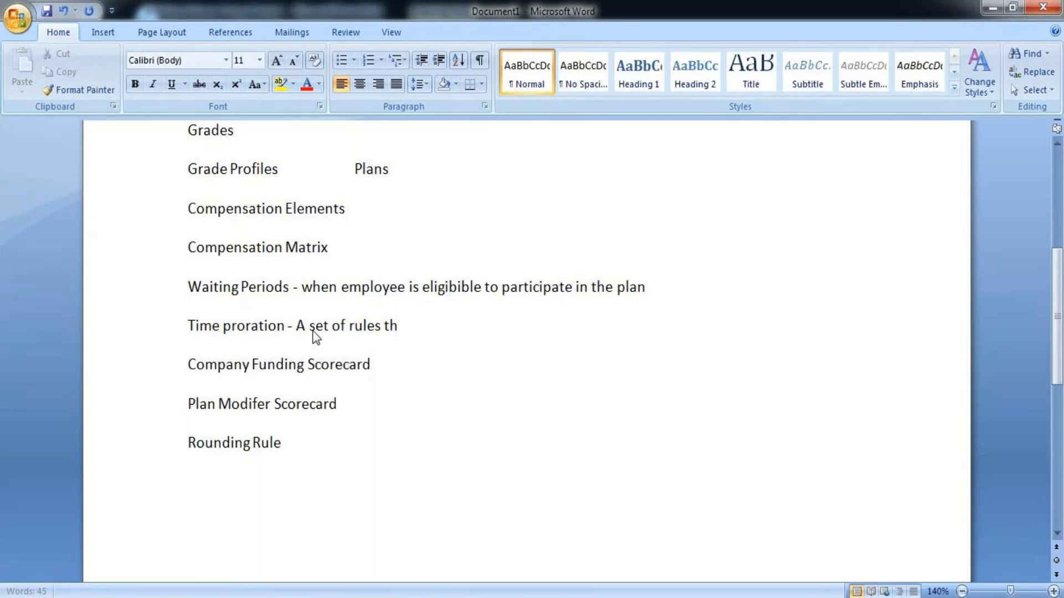
pyautogui.write('at are use')
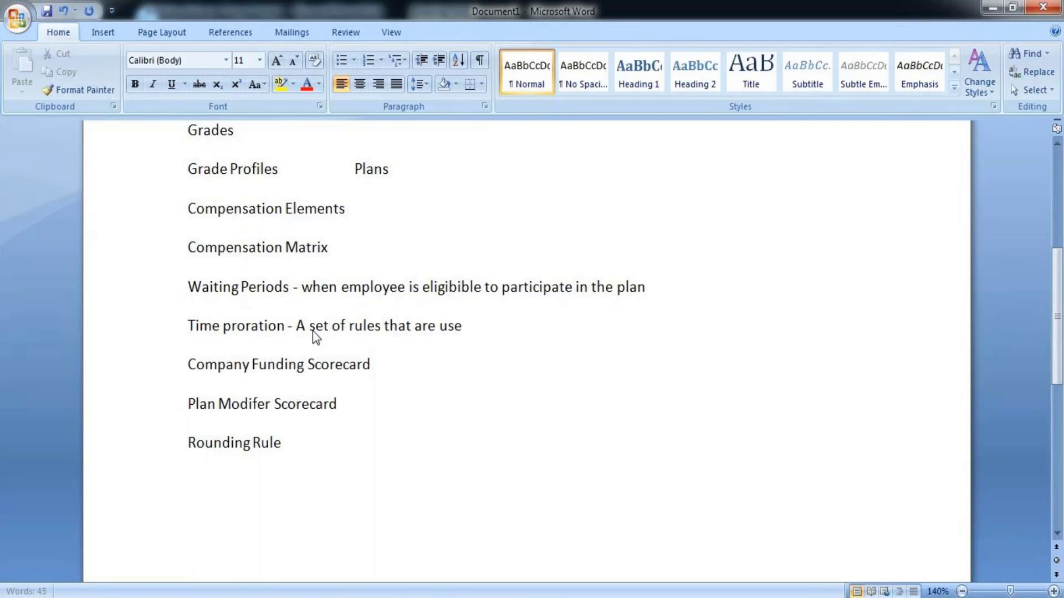
pyautogui.write('d to e')
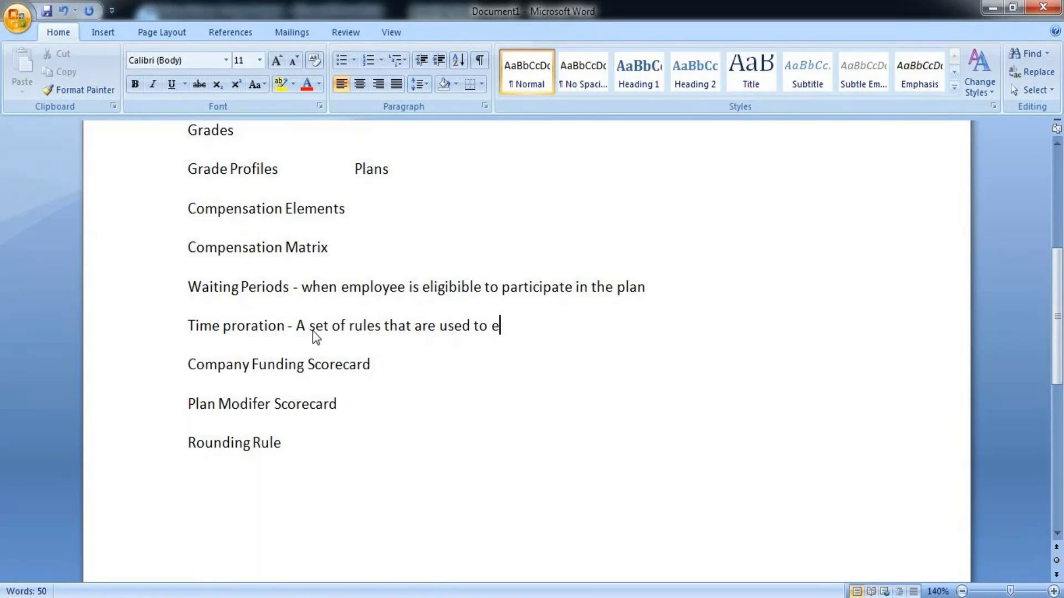
pyautogui.press('BackSpace')
pyautogui.write('deter')
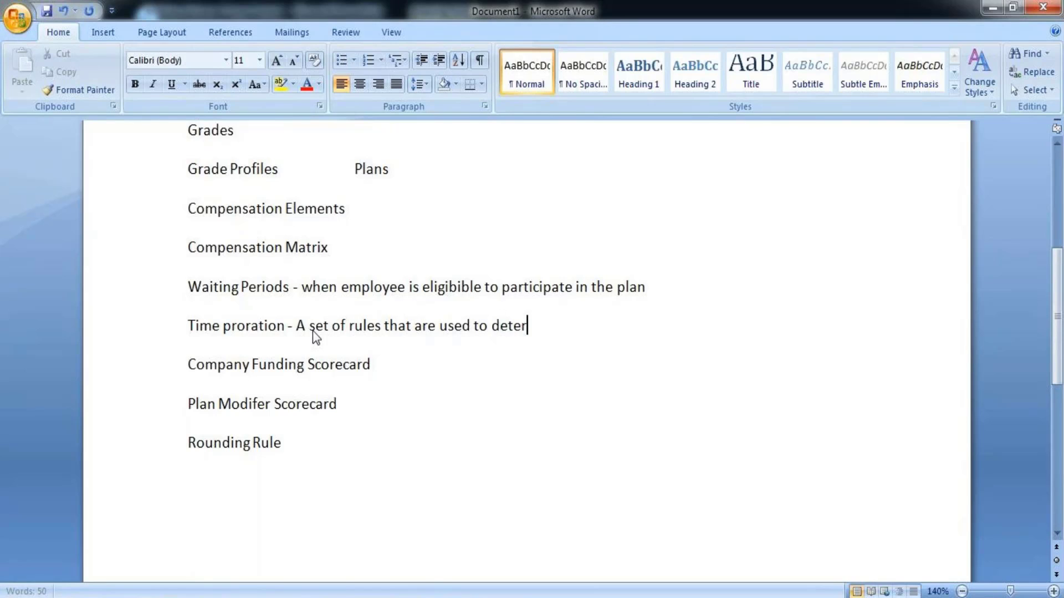
pyautogui.write('mine')
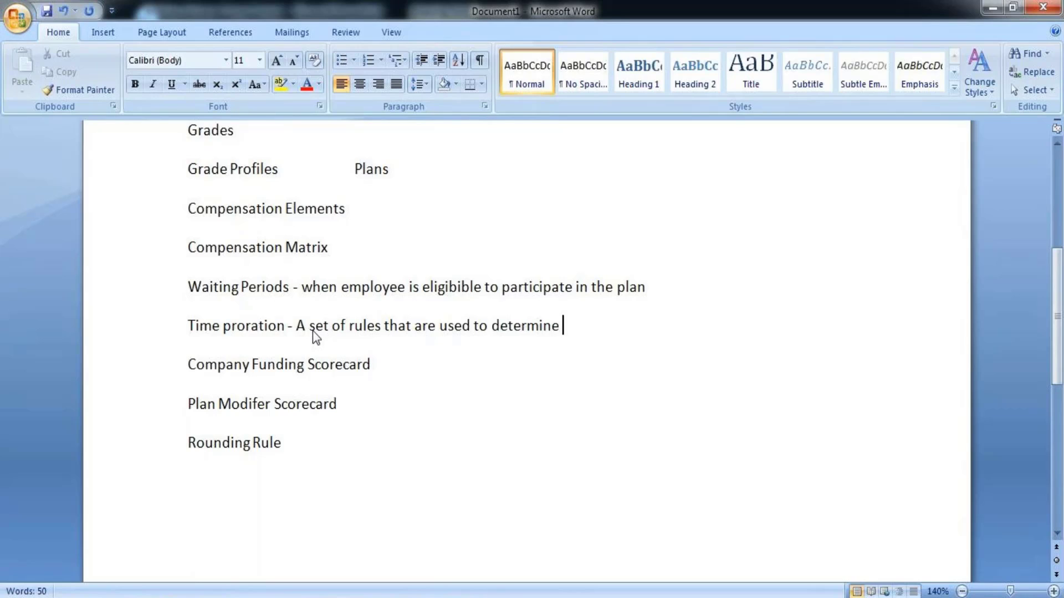
# Step: Continue the "Time proration" definition with "when employee will be eligible to receive"
pyautogui.write(' when employee ')
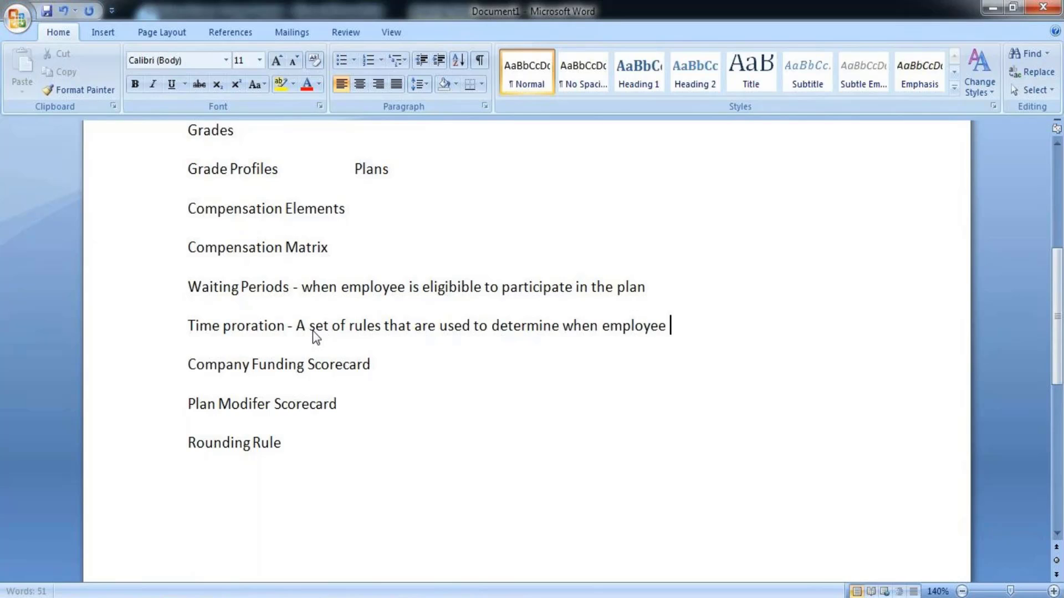
pyautogui.write('will ')
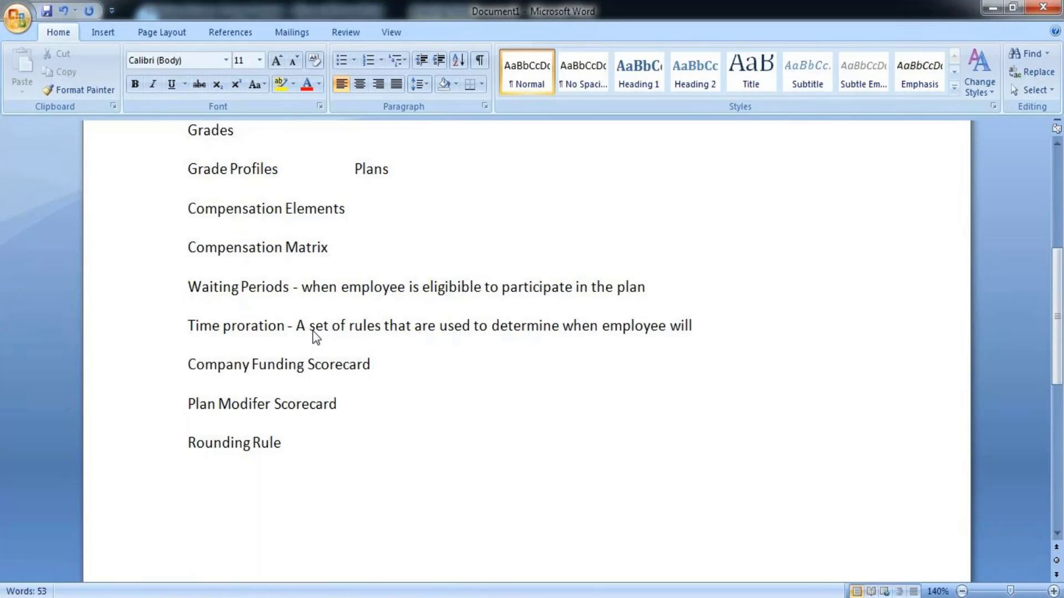
pyautogui.write('be eli')
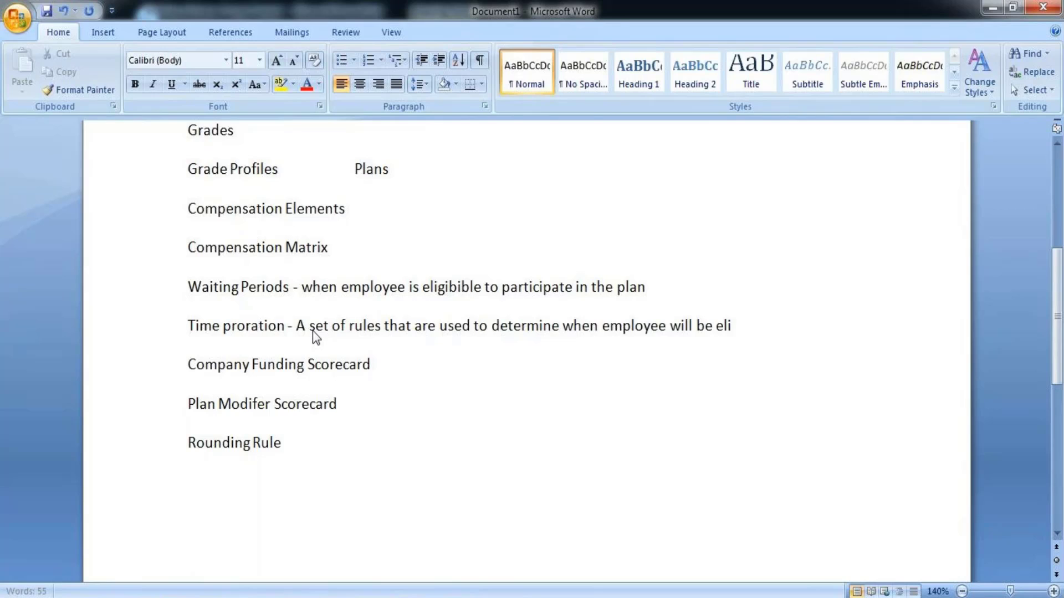
pyautogui.write('gble')
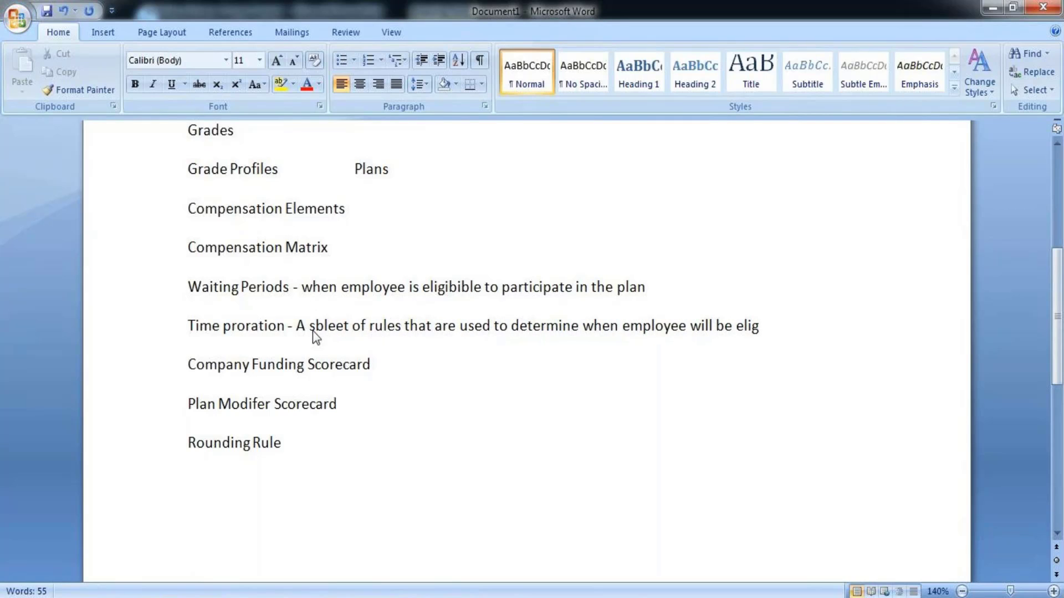
pyautogui.press('BackSpace')
pyautogui.press('BackSpace')
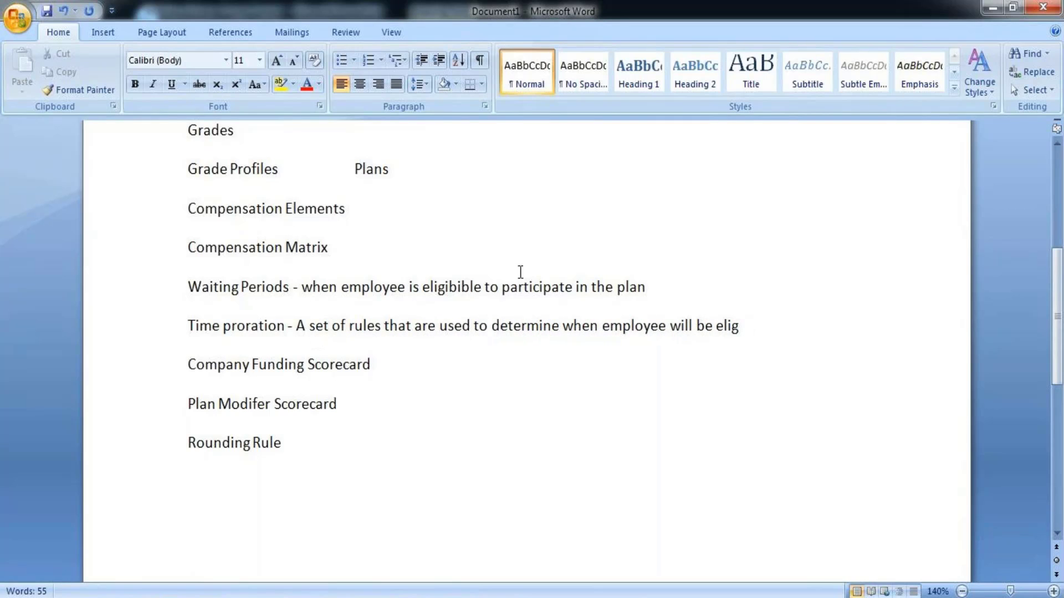
pyautogui.click(742, 327)
pyautogui.write('ible to receive')
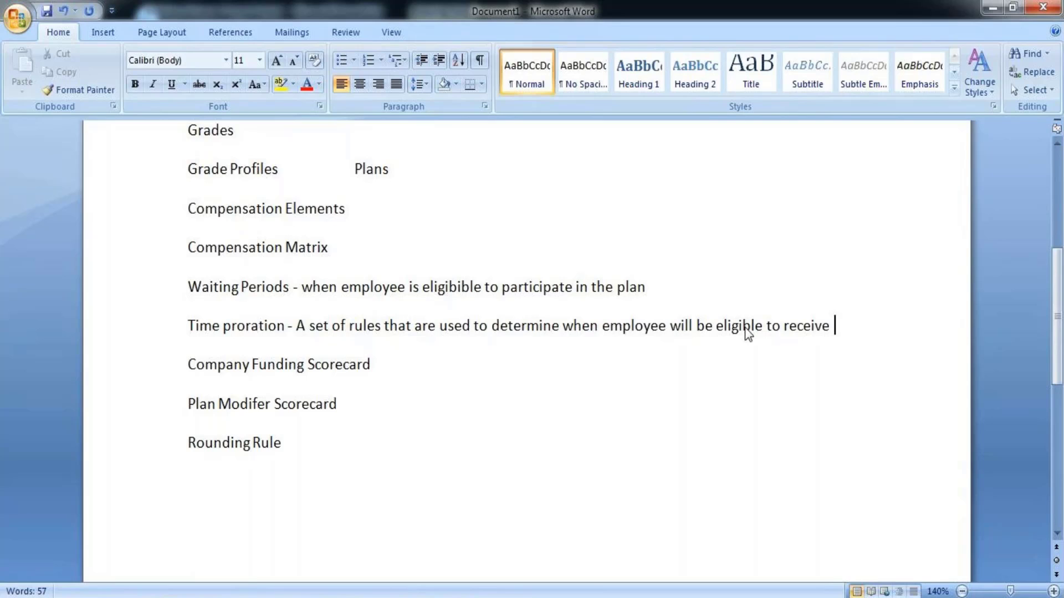
# Step: Finish the "Time proration" definition with the words "merit or bonus."
pyautogui.write('m')
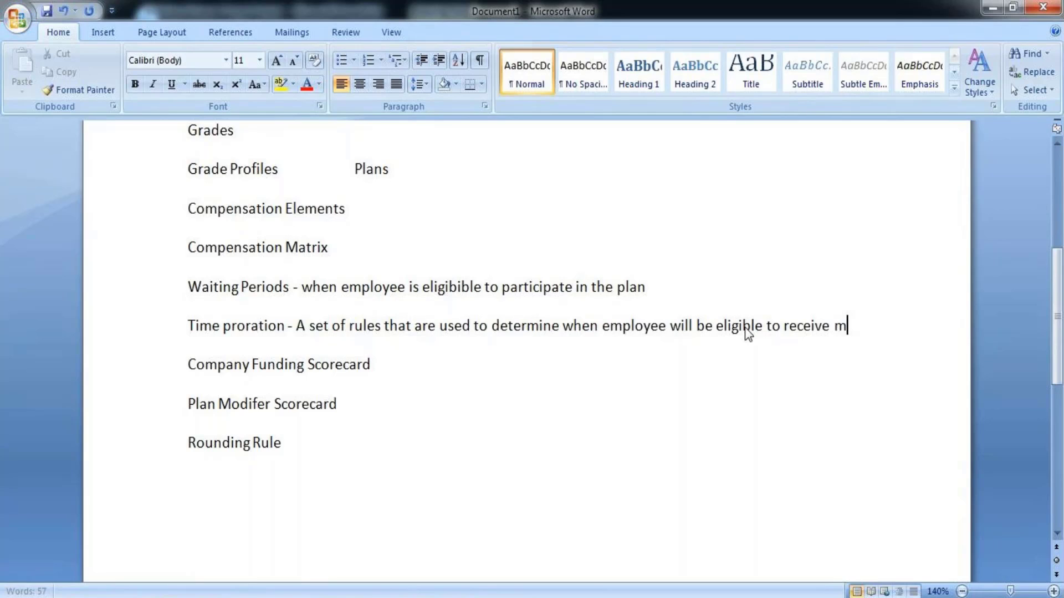
pyautogui.write('erit a')
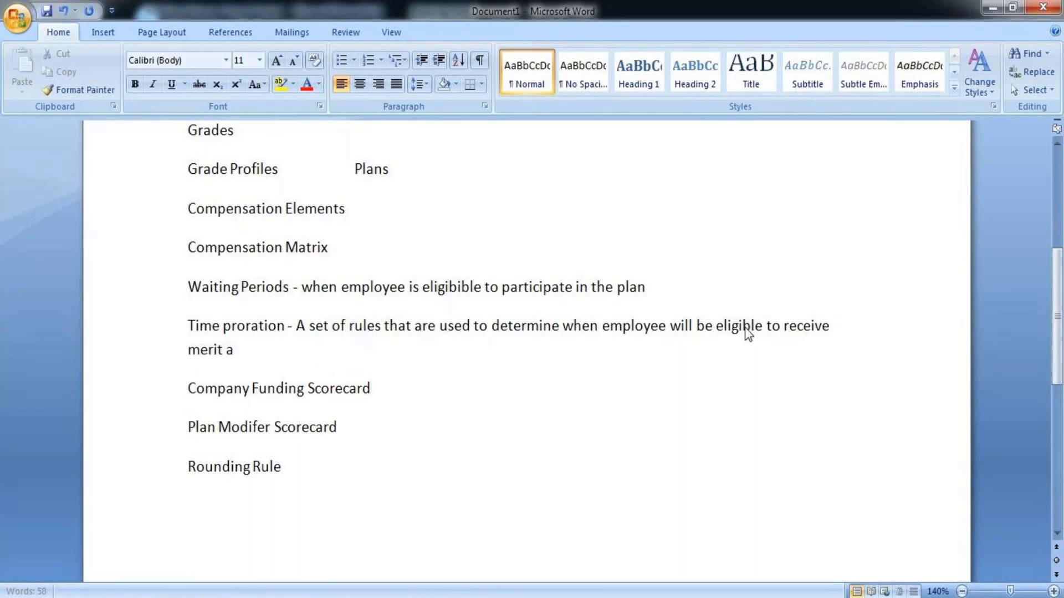
pyautogui.write('nd b')
pyautogui.press('BackSpace')
pyautogui.press('BackSpace')
pyautogui.press('BackSpace')
pyautogui.press('BackSpace')
pyautogui.press('BackSpace')
pyautogui.write('or bn')
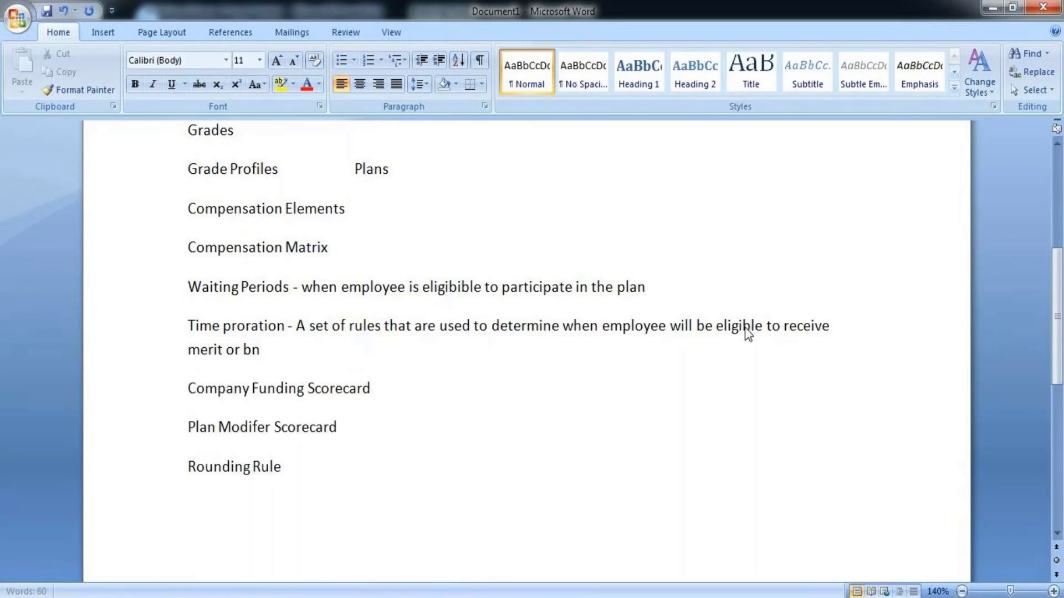
pyautogui.press('BackSpace')
pyautogui.write('onus.')
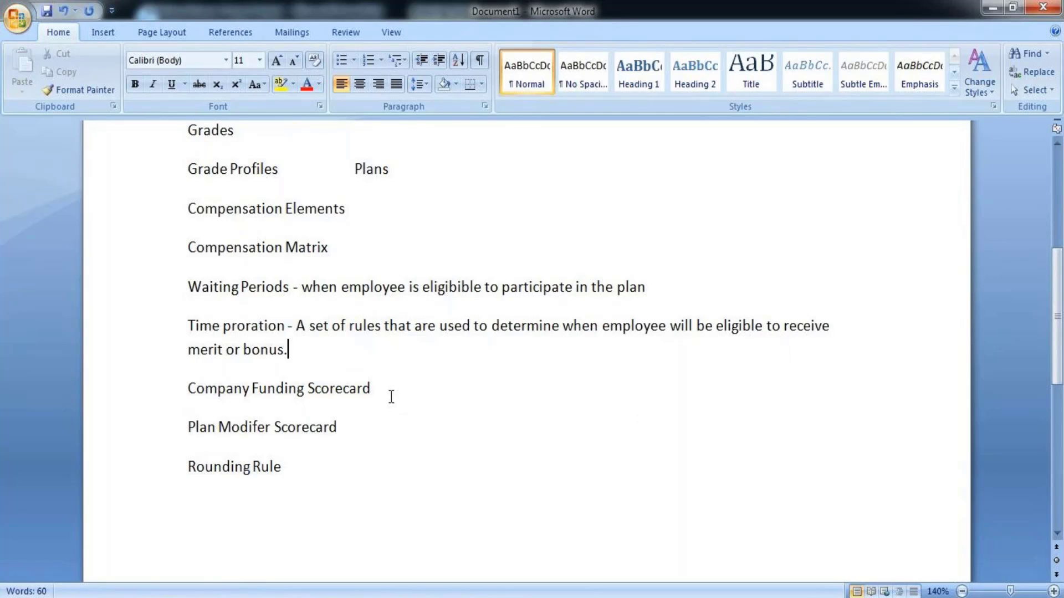
# Step: Begin a definition on the "Plan Modifer Scorecard" line by appending "- Evaluates company and invidual worker performance"
pyautogui.moveTo(388, 391); pyautogui.dragTo(384, 431)
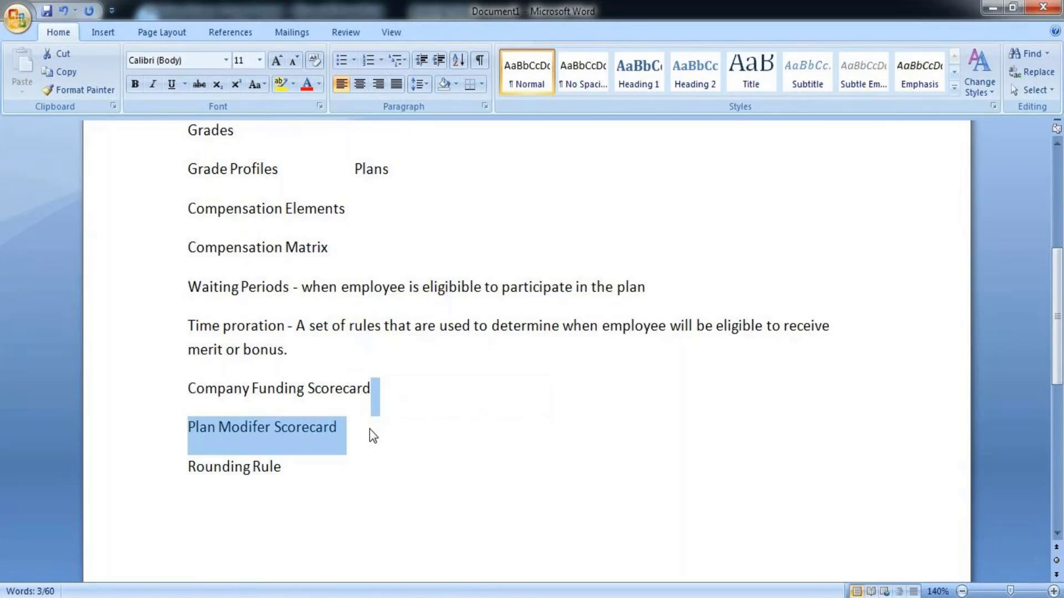
pyautogui.click(379, 428)
pyautogui.write('-')
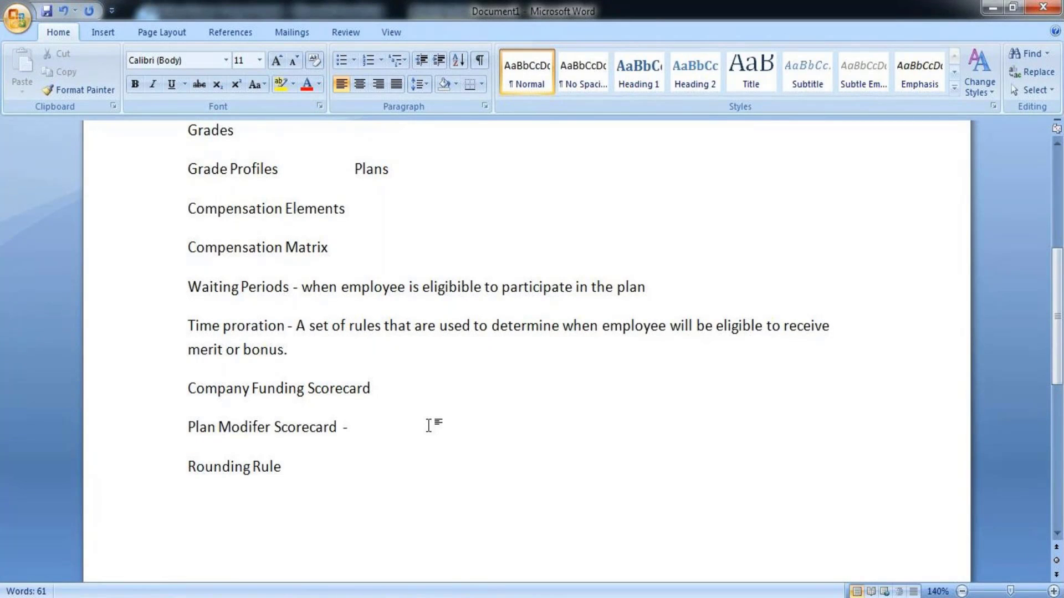
pyautogui.write('Evaluated')
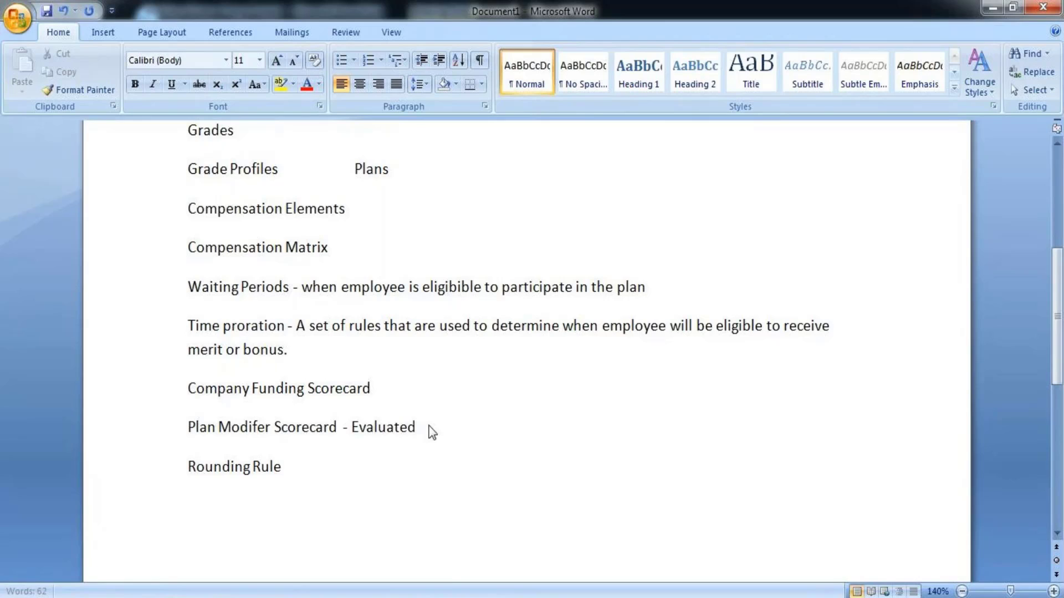
pyautogui.press('BackSpace')
pyautogui.write('s company and inv')
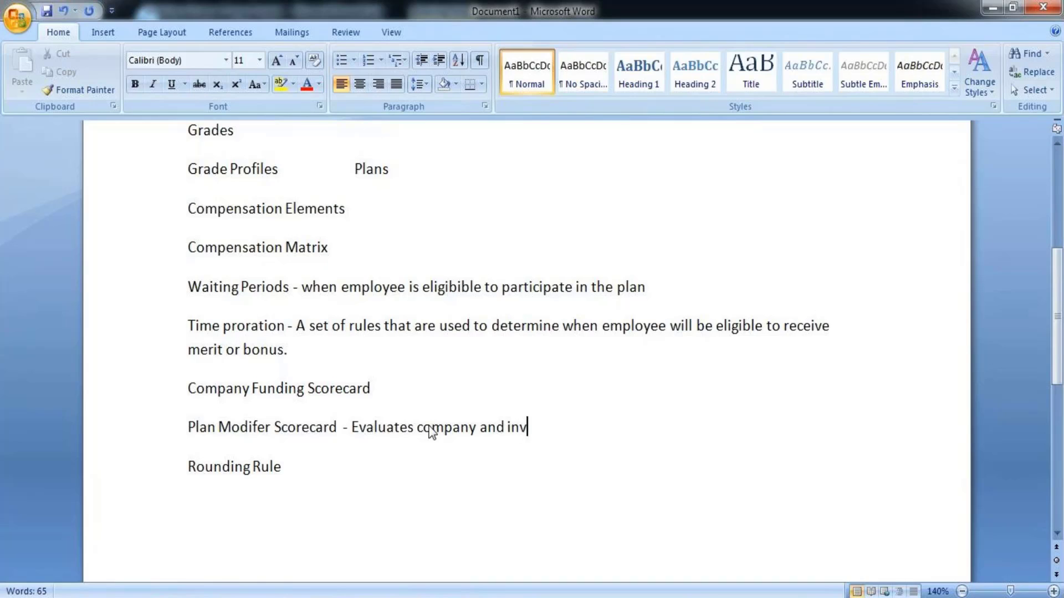
pyautogui.write('idual worker')
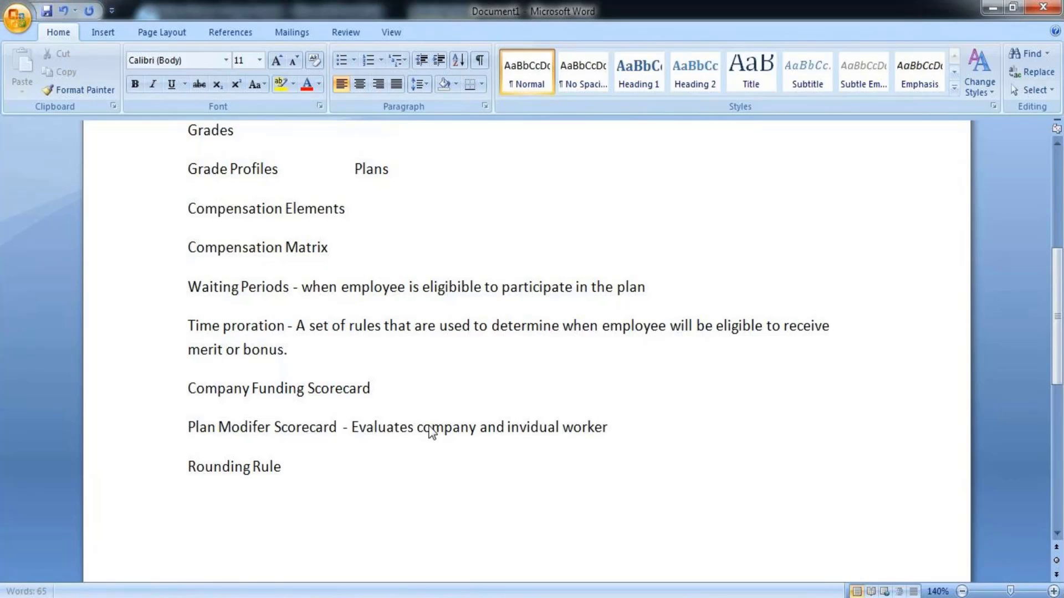
pyautogui.write(' perfor')
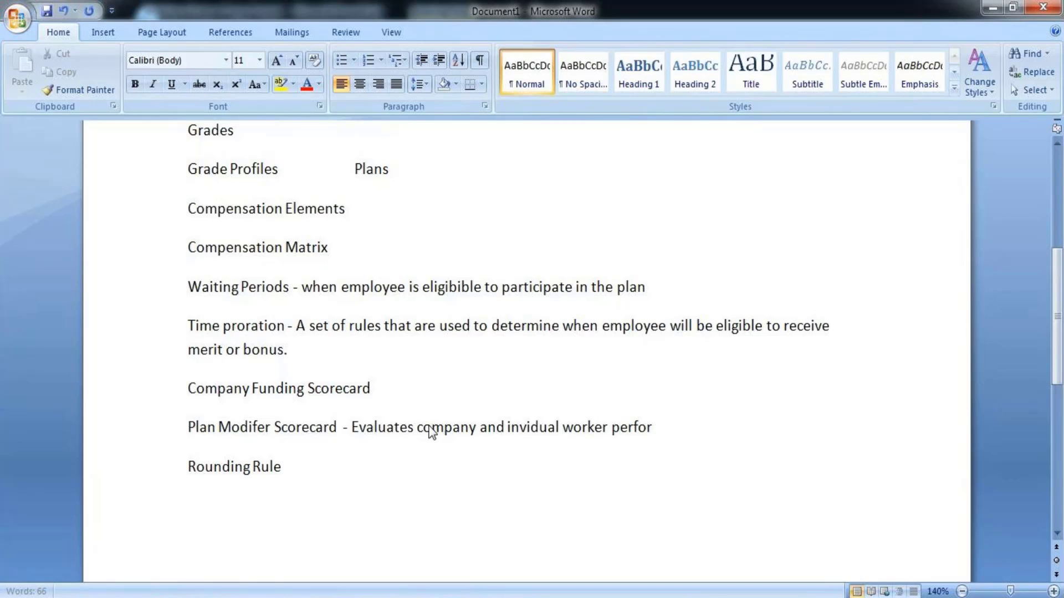
pyautogui.write('mance')
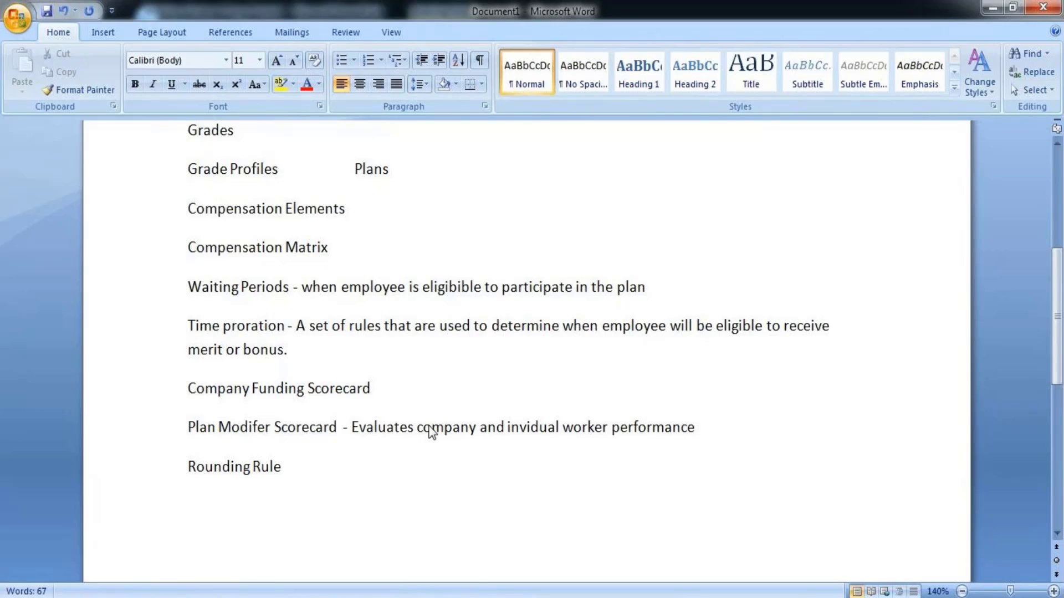
# Step: Complete the "Plan Modifer Scorecard" definition with "as part of merit process"
pyautogui.write(' as a')
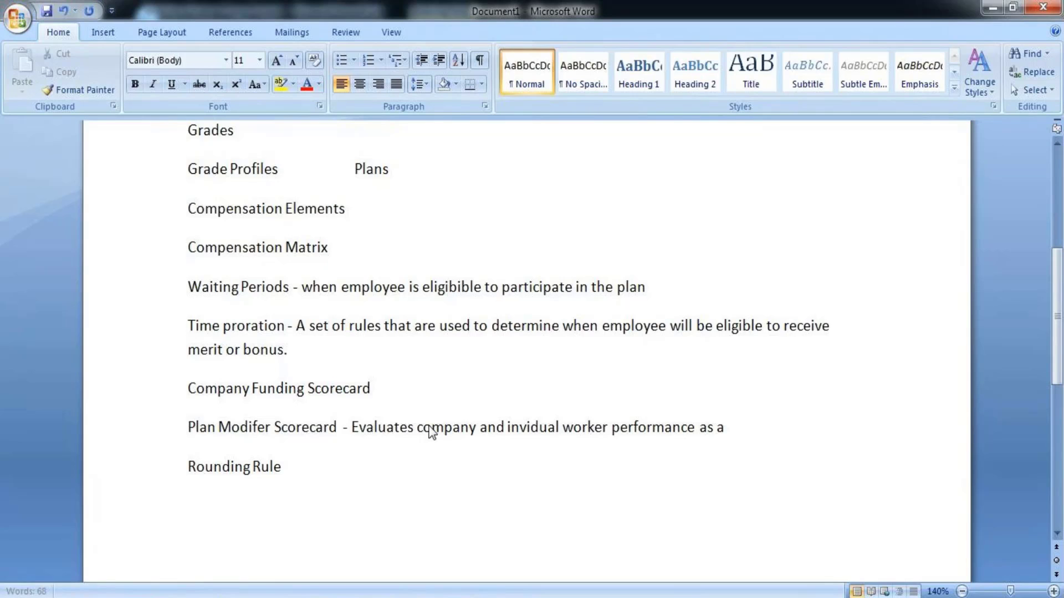
pyautogui.press('BackSpace')
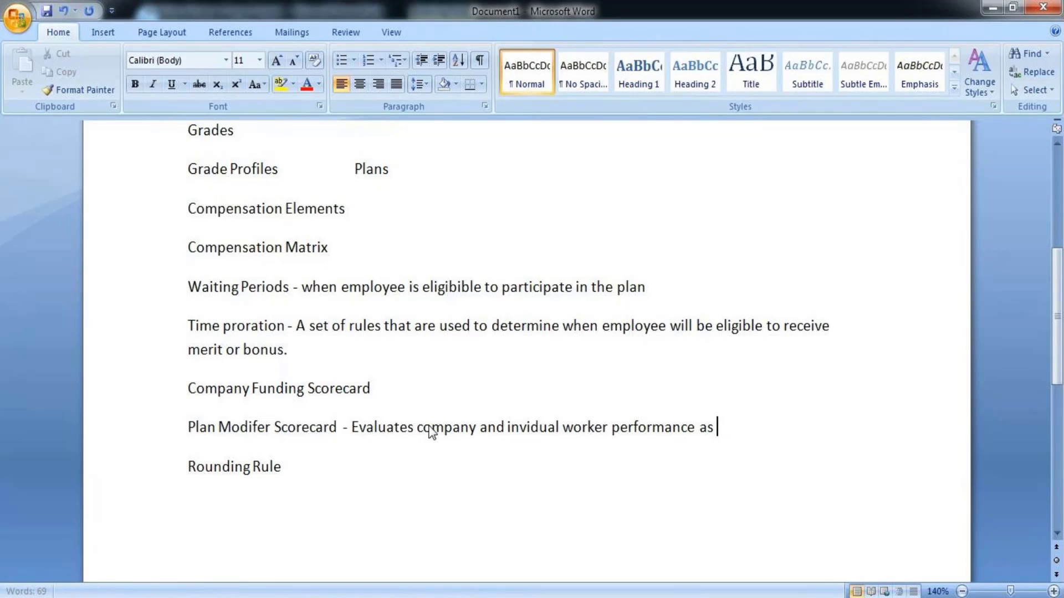
pyautogui.write('part of')
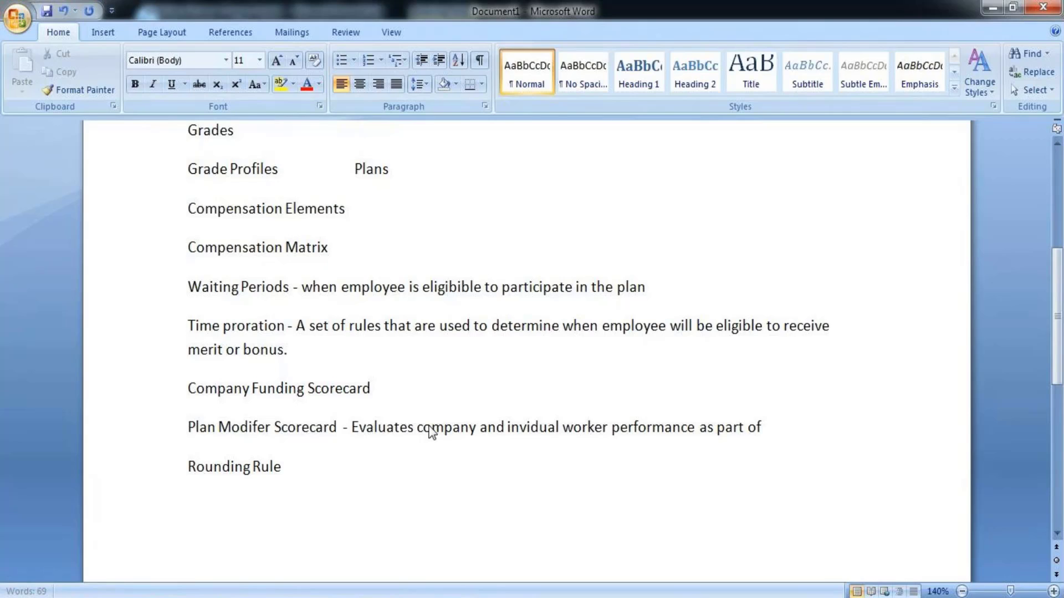
pyautogui.write(' merit ')
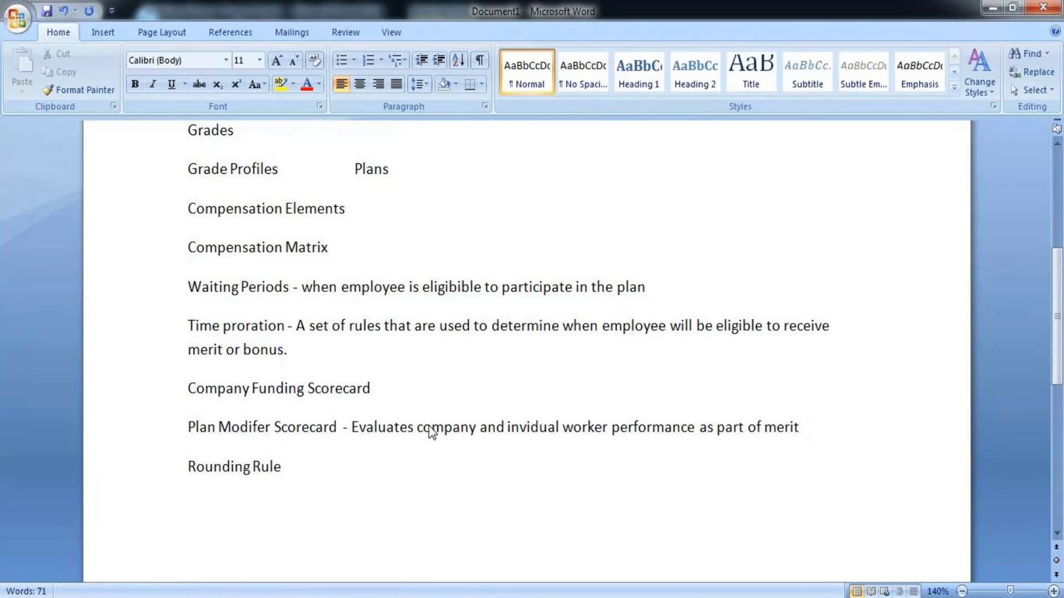
pyautogui.write('process')
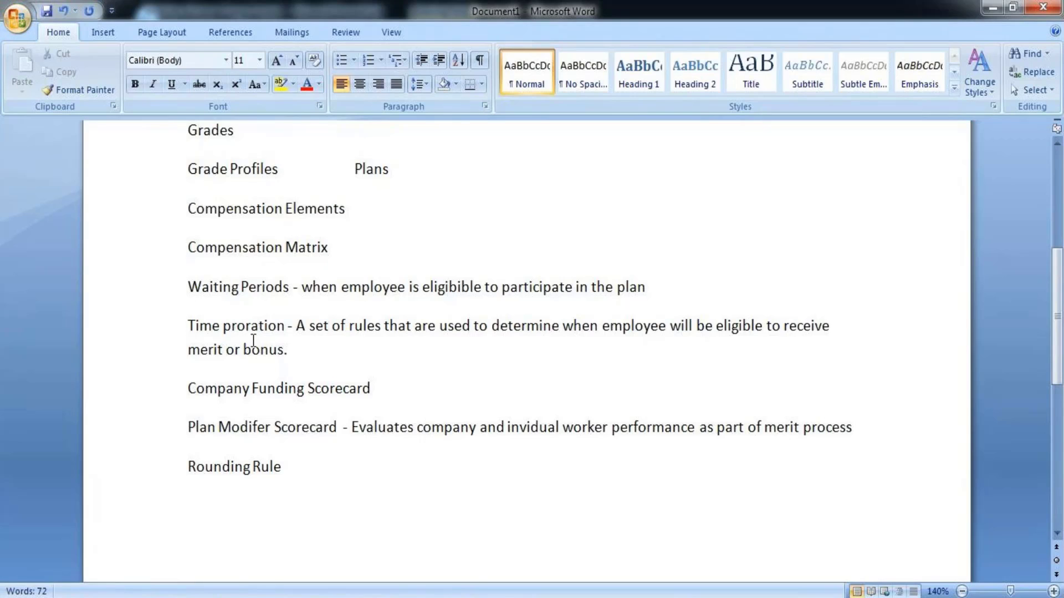
pyautogui.moveTo(359, 426); pyautogui.dragTo(399, 427)
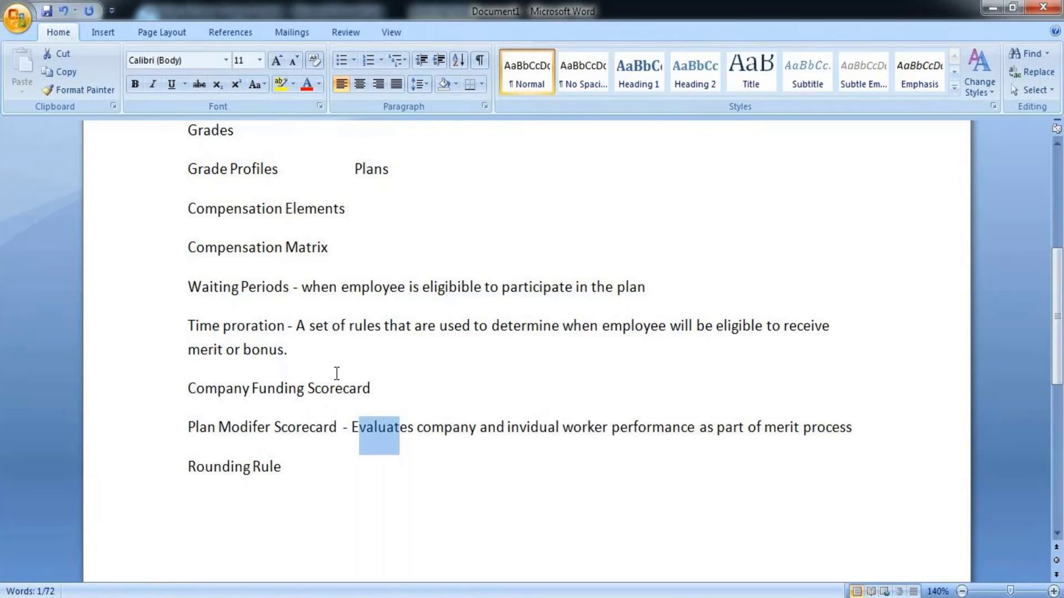
pyautogui.moveTo(338, 373); pyautogui.dragTo(341, 423)
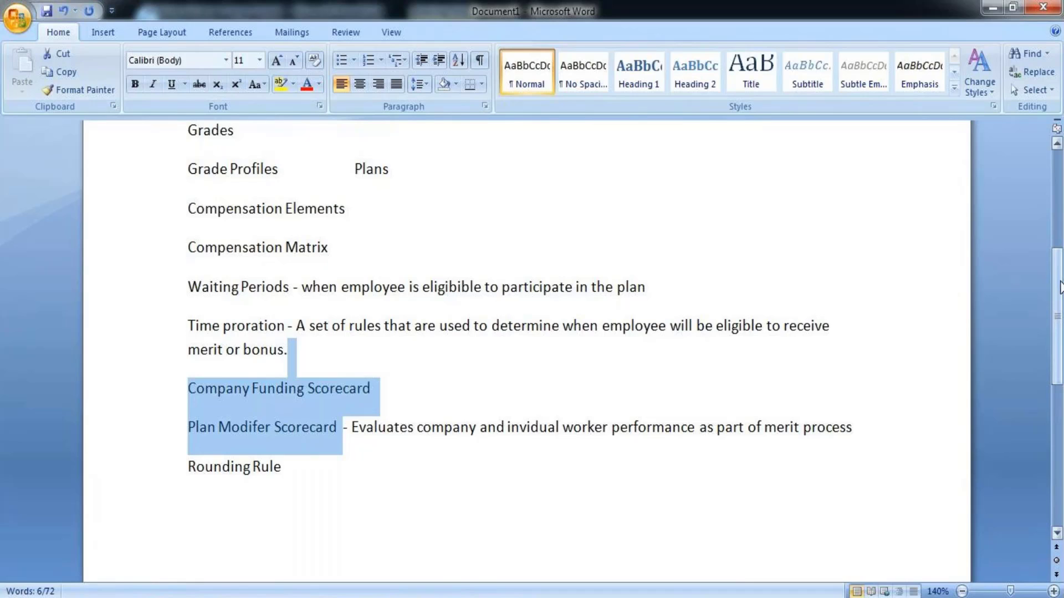
# Step: Add the line "Advance Compensation Structure" below "Rounding Rule", leaving one blank line between them
pyautogui.moveTo(1059, 288); pyautogui.dragTo(1060, 356)
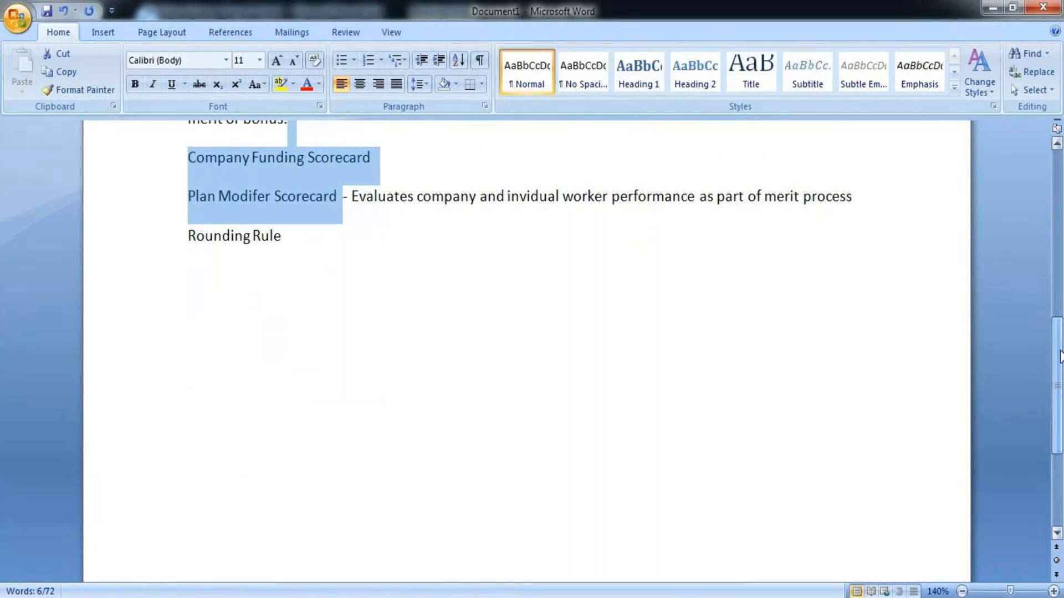
pyautogui.click(388, 249)
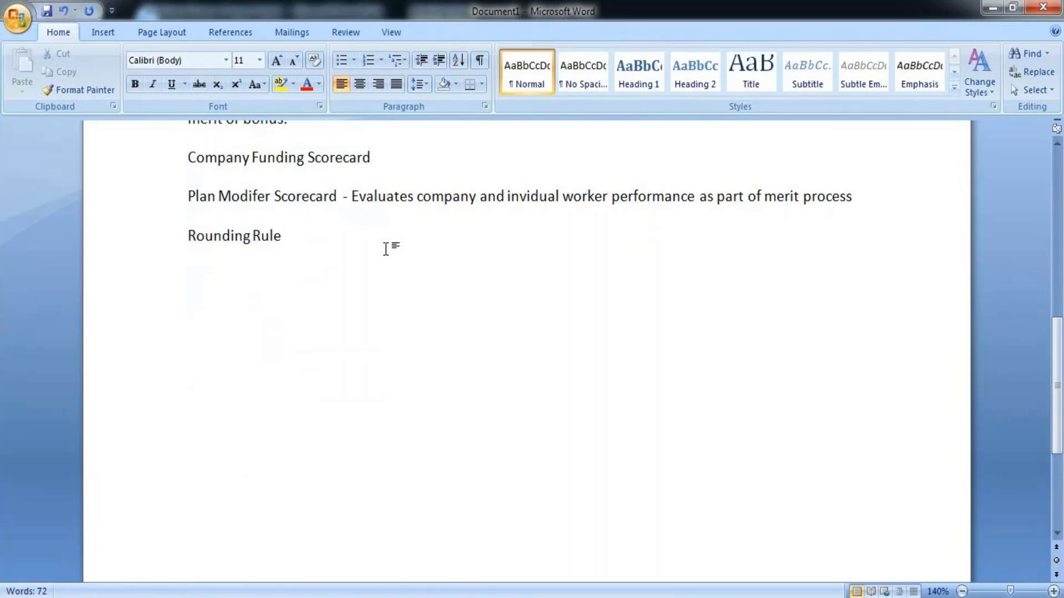
pyautogui.press('Return')
pyautogui.write('Sto')
pyautogui.press('BackSpace')
pyautogui.press('BackSpace')
pyautogui.press('BackSpace')
pyautogui.write('Advance')
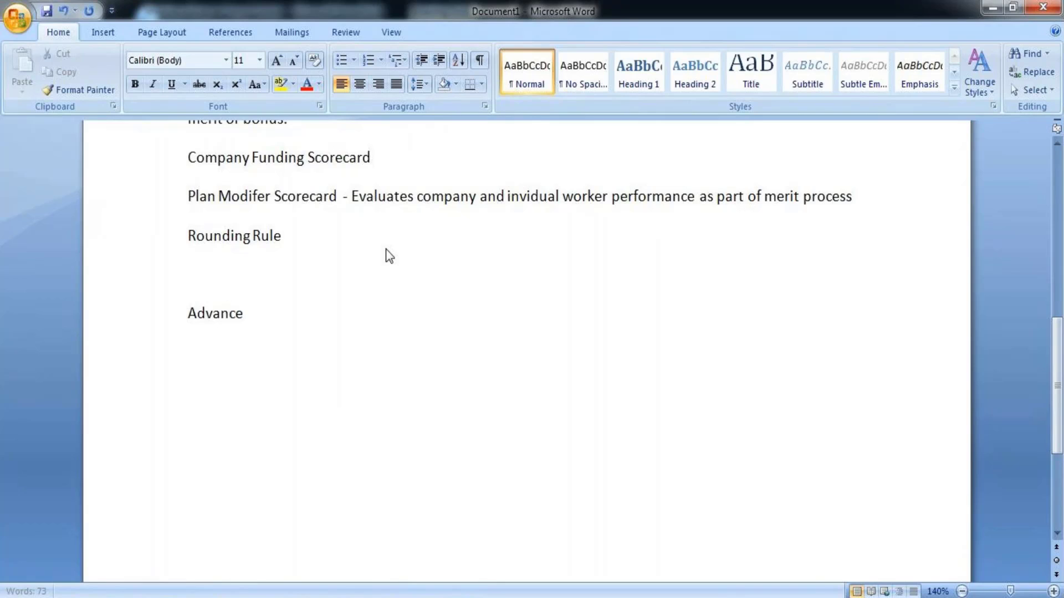
pyautogui.write(' Compensation')
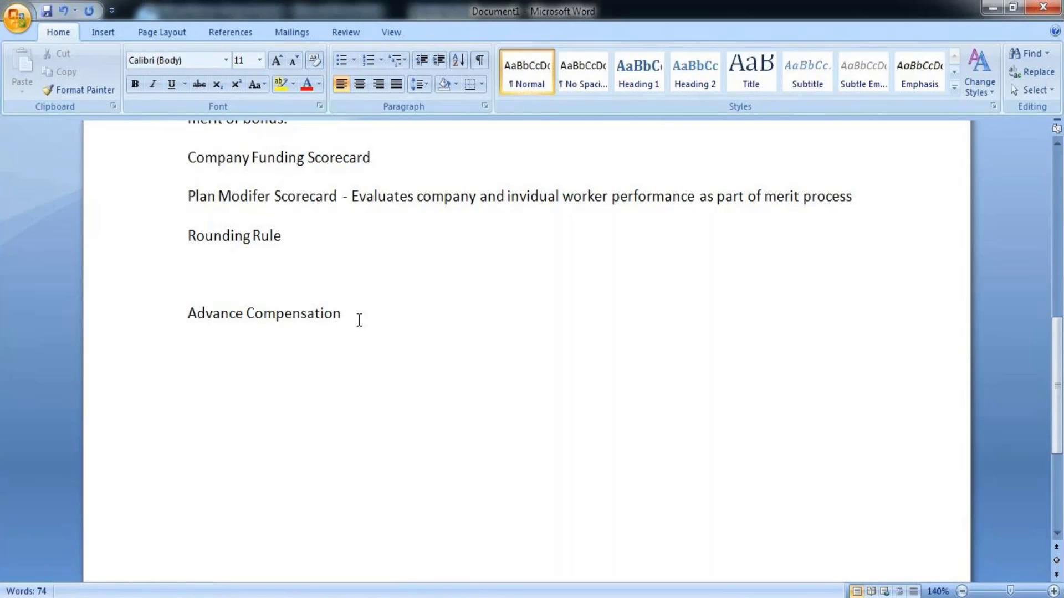
pyautogui.write(' Structire')
pyautogui.press('BackSpace')
pyautogui.press('BackSpace')
pyautogui.press('BackSpace')
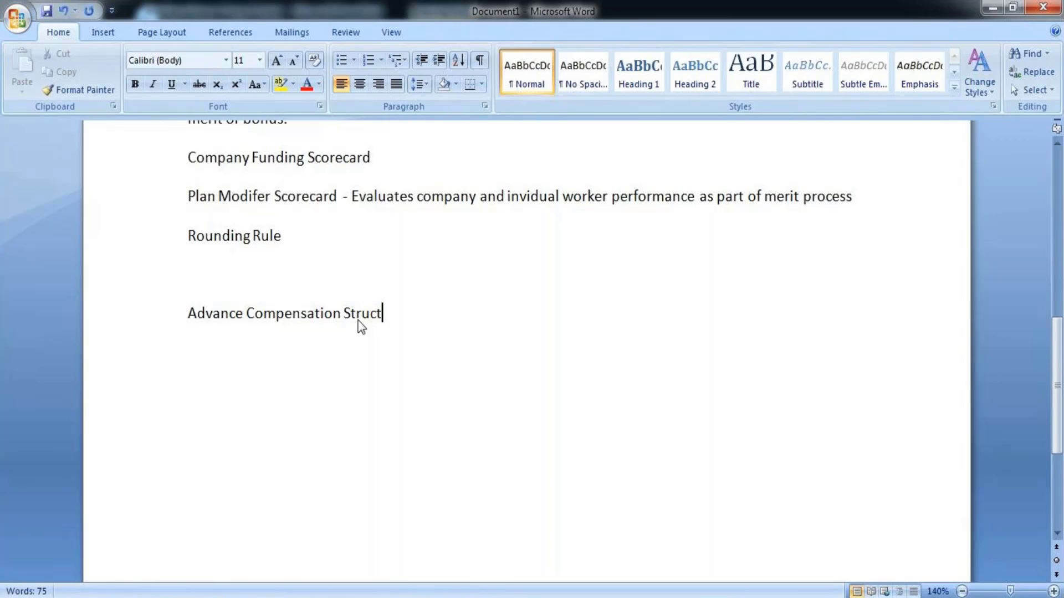
pyautogui.write('ure')
# Step: Make the "Advance Compensation Structure" line bold and underlined
pyautogui.moveTo(433, 316); pyautogui.dragTo(214, 317)
pyautogui.hotkey('ctrl', 'b')
pyautogui.hotkey('ctrl', 'u')
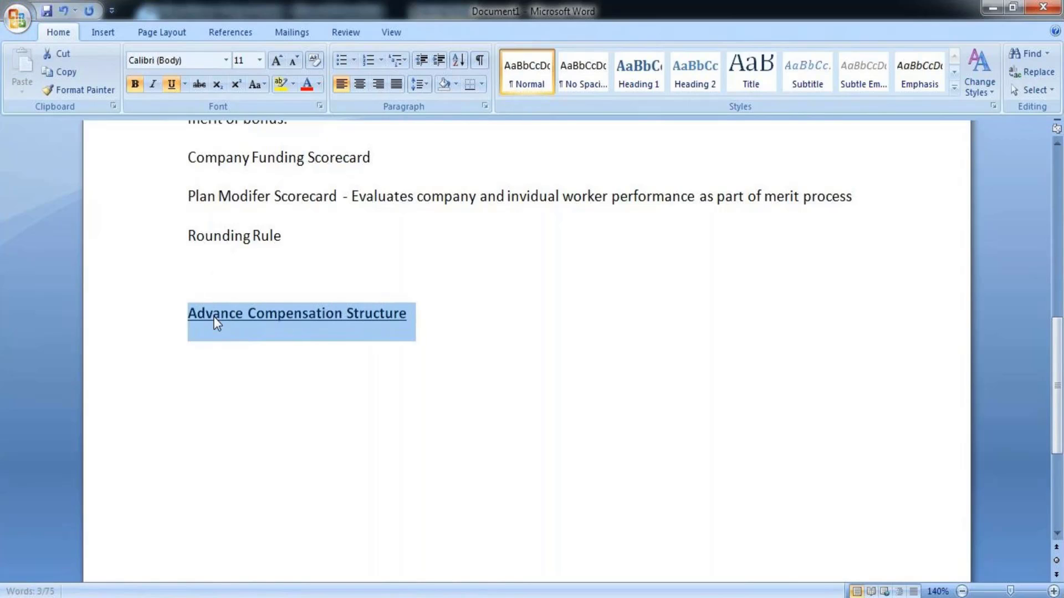
pyautogui.click(426, 309)
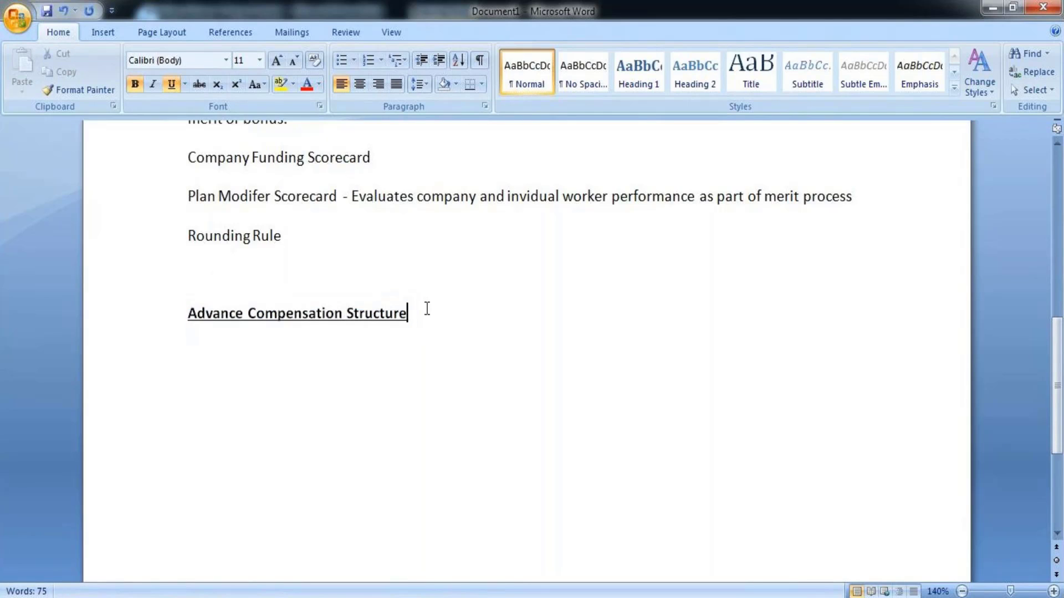
# Step: Add "1. Stock Plan" as plain text without bold or underline on a new line below the "Advance Compensation Structure" heading
pyautogui.press('Return')
pyautogui.hotkey('ctrl', 'u')
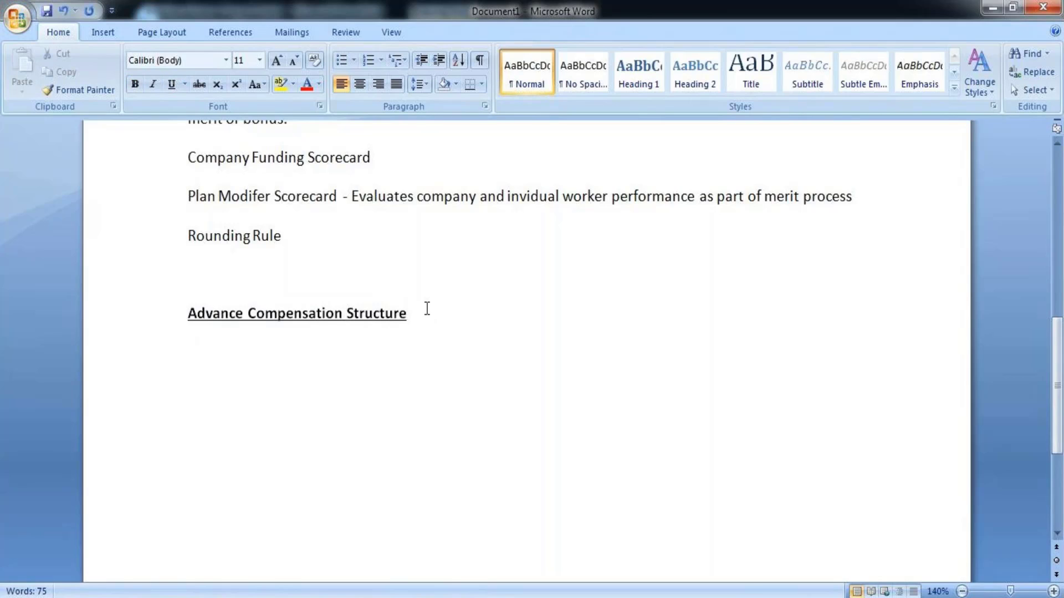
pyautogui.write('Sti')
pyautogui.press('BackSpace')
pyautogui.press('BackSpace')
pyautogui.press('BackSpace')
pyautogui.write('1. Stock')
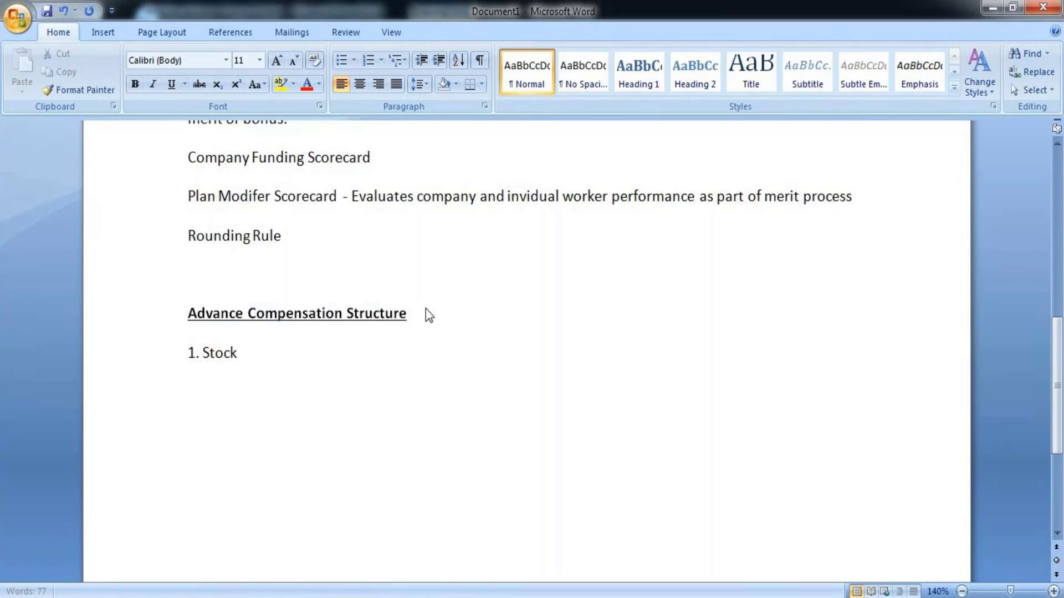
pyautogui.write(' Plan')
# Step: Add "2. Bonus Plan" and "3. Merit Plan" on the same line after "1. Stock Plan", separated by gaps
pyautogui.press('Tab')
pyautogui.write('2.')
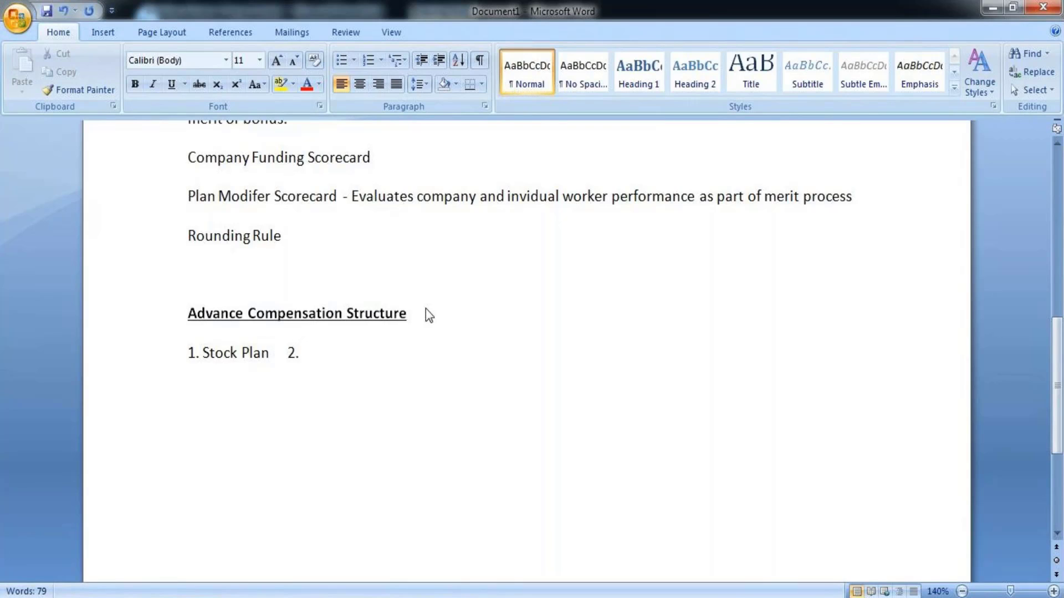
pyautogui.write(' B')
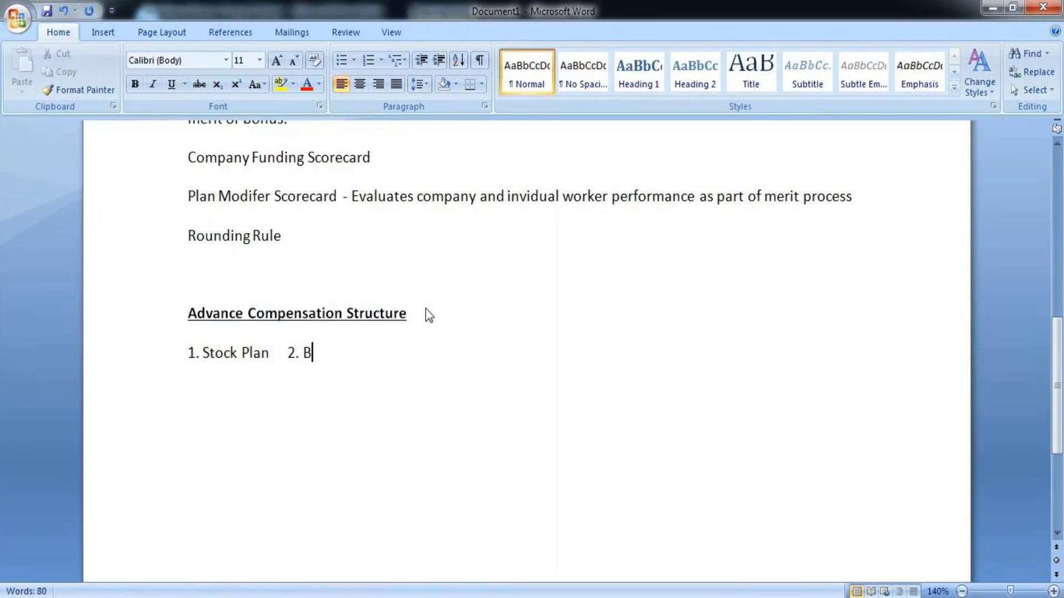
pyautogui.write('onus Pl')
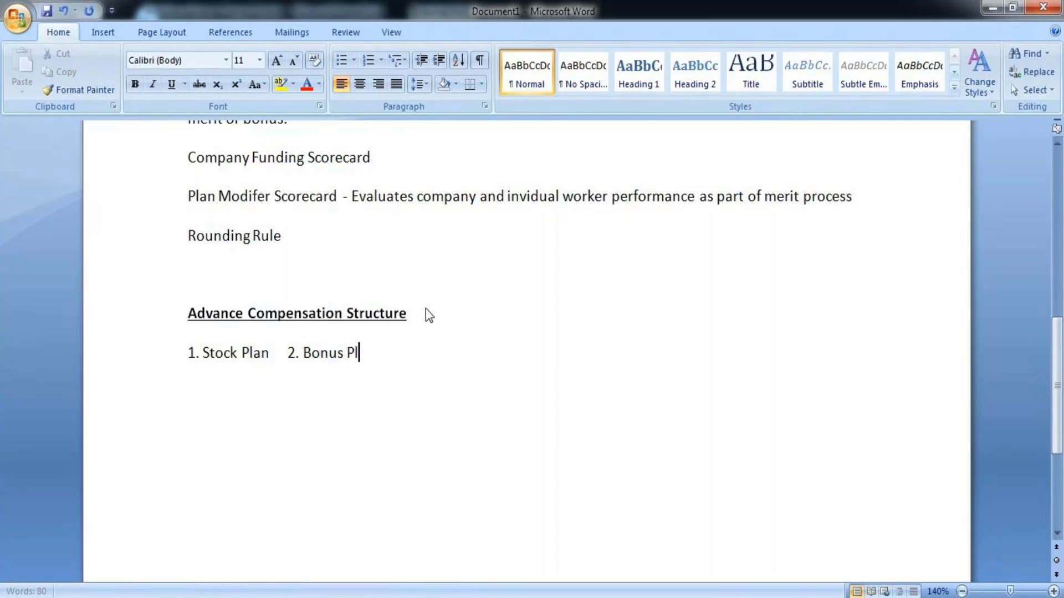
pyautogui.write('an    3. ')
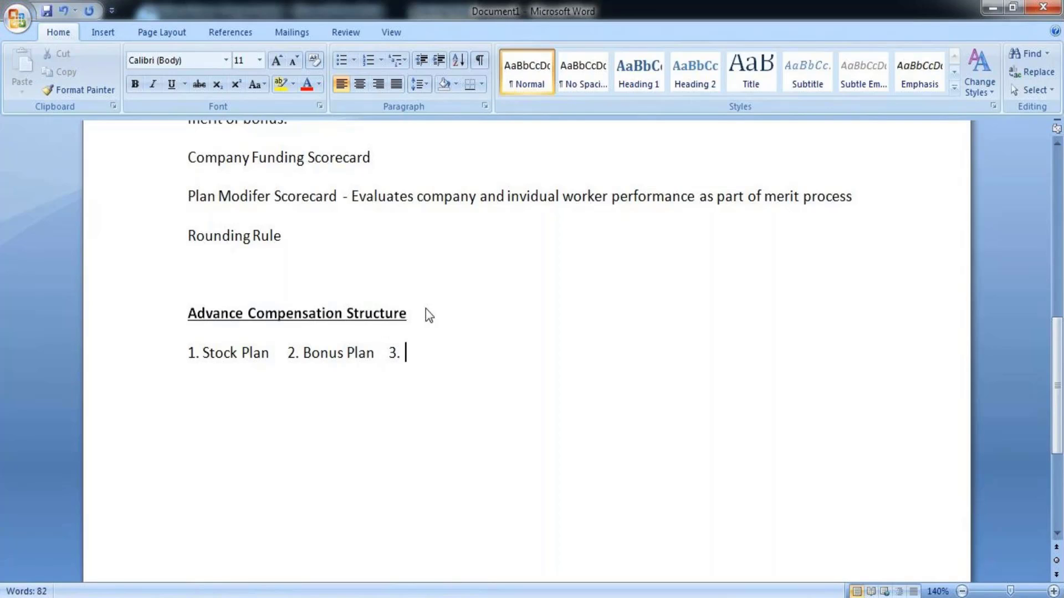
pyautogui.write('Merit')
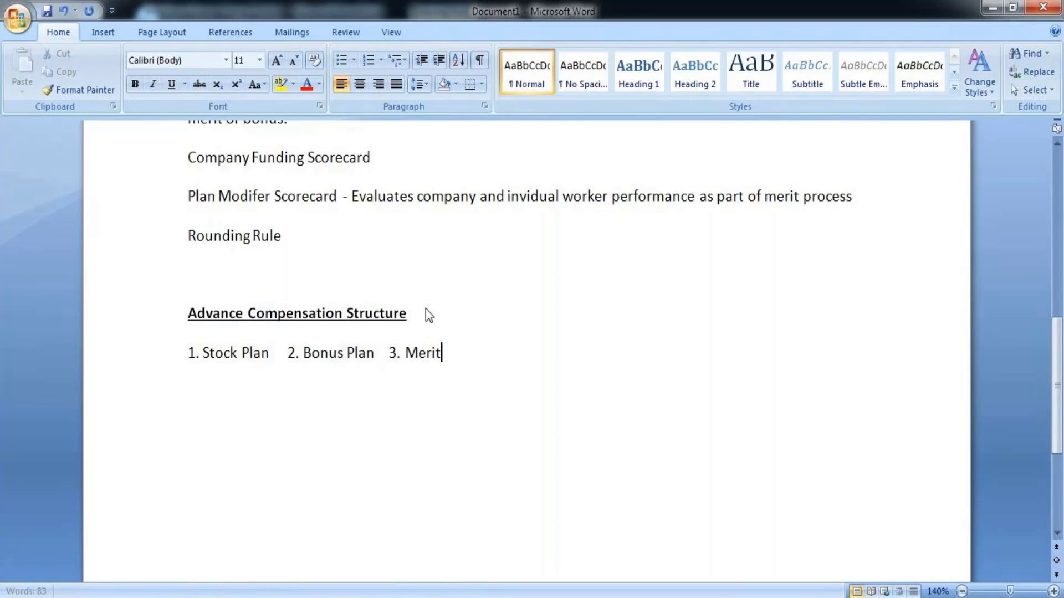
pyautogui.write(' Plan')
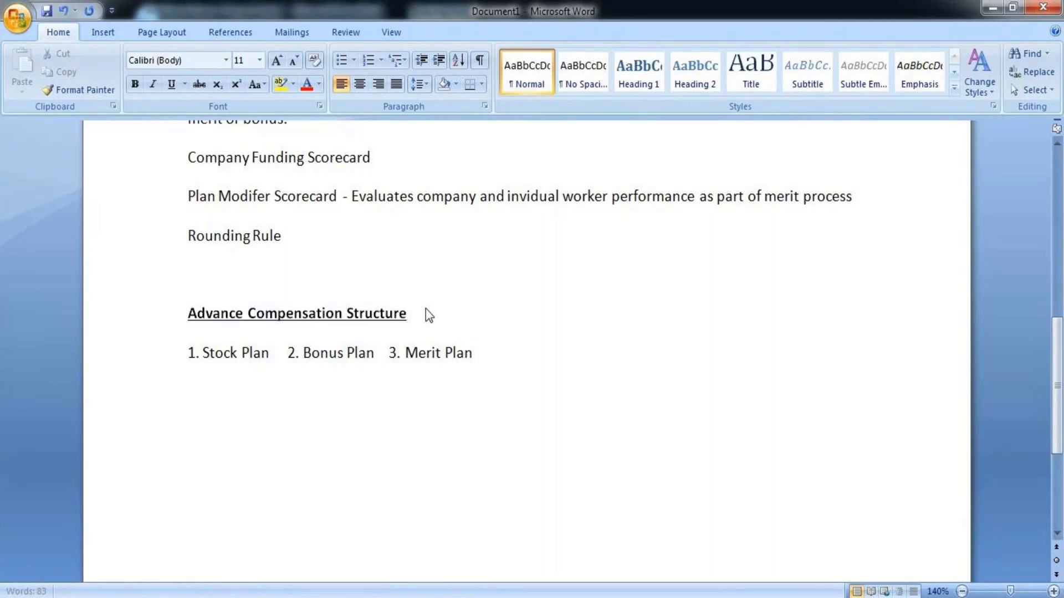
# Step: Add a new line with "Comp Matrix" under "1. Stock Plan" and another "Comp Matrix" under "2. Bonus Plan"
pyautogui.press('Return')
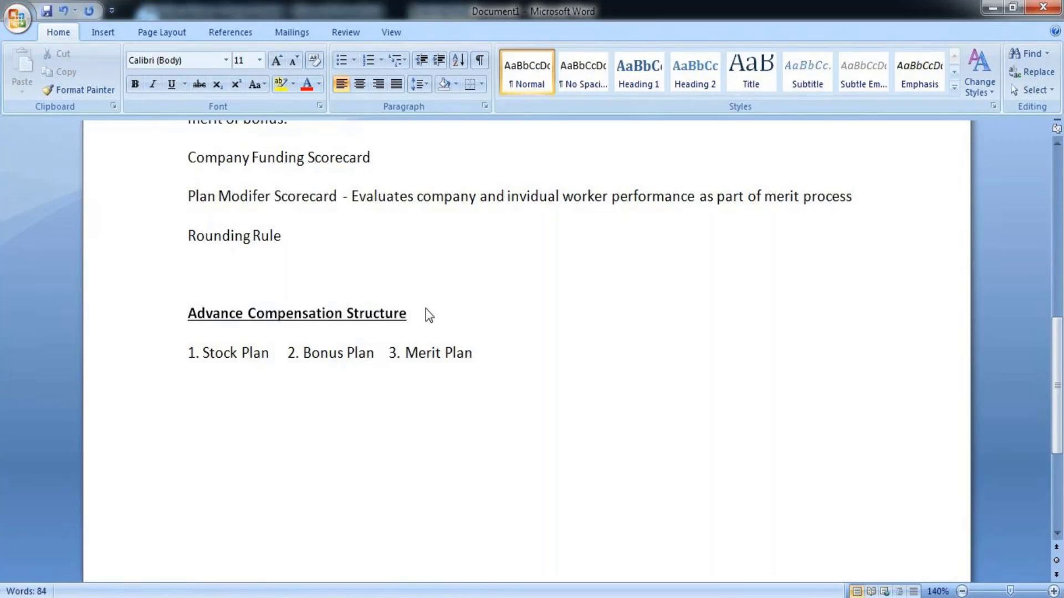
pyautogui.write('Comp')
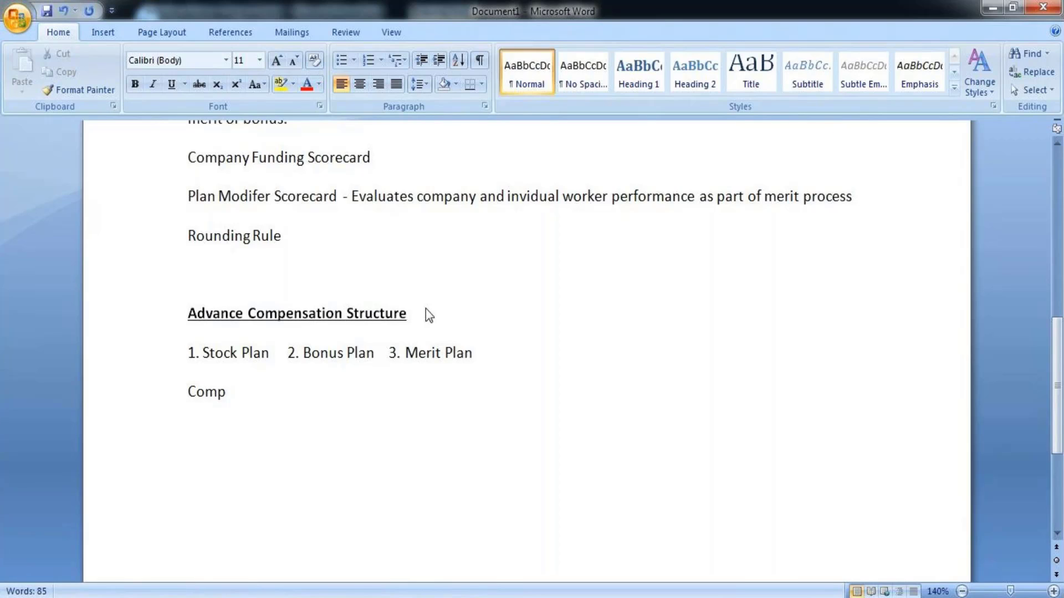
pyautogui.write(' Matri')
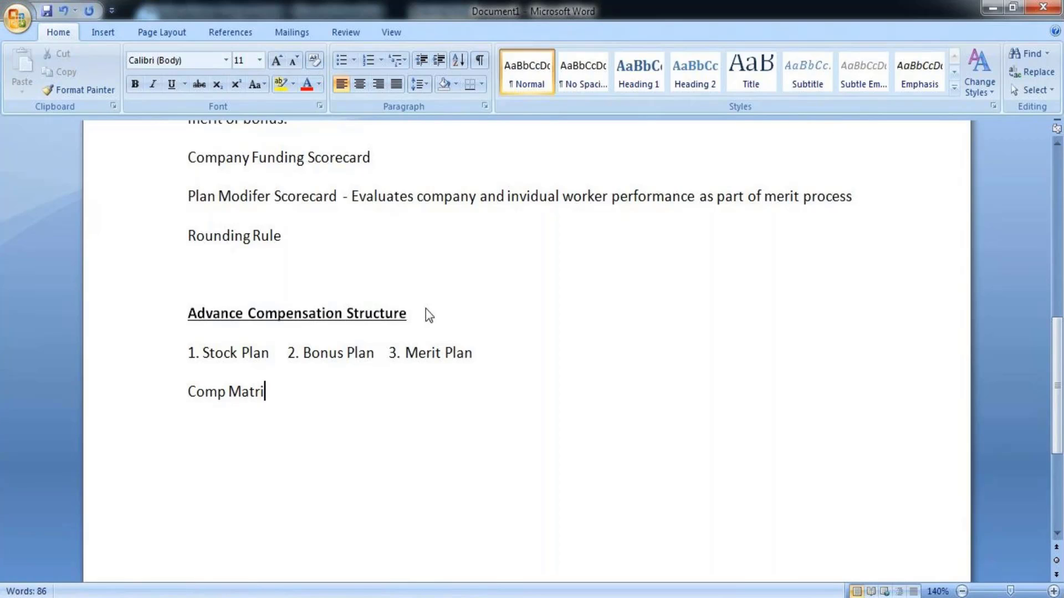
pyautogui.write('x')
pyautogui.press('Tab')
pyautogui.write('Comp')
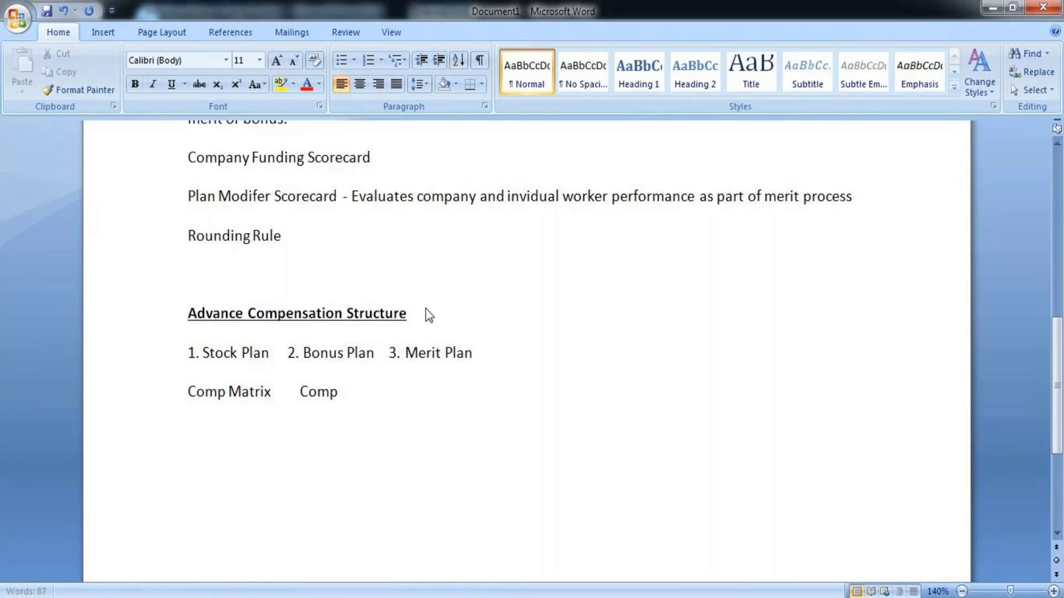
pyautogui.write(' Matri')
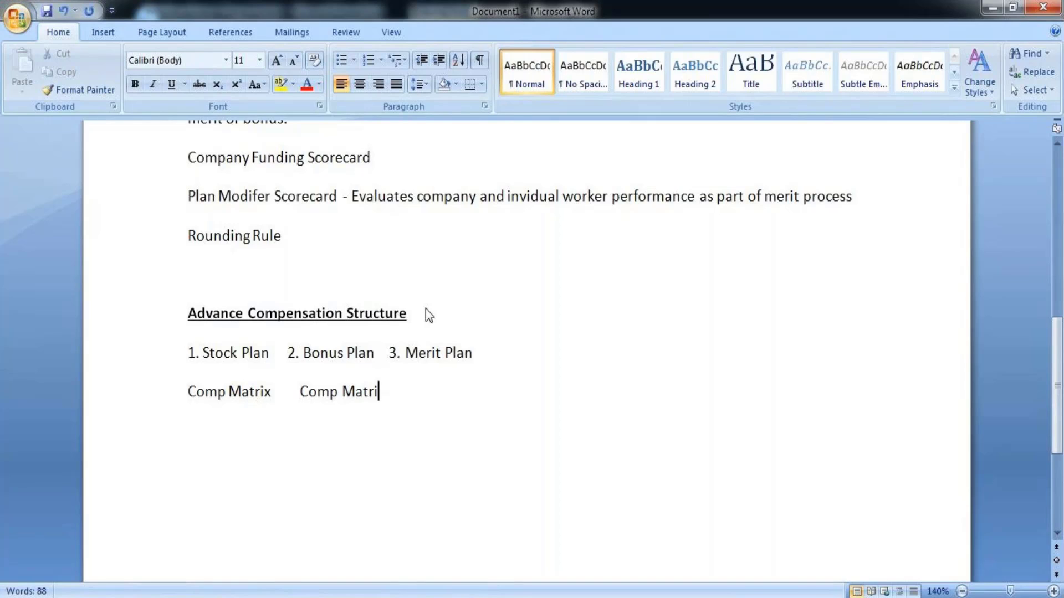
pyautogui.write('x')
# Step: Add "Waiting Period" and "Scorecard" on separate lines below the Bonus Plan's "Comp Matrix", with both entries aligned
pyautogui.press('Return')
pyautogui.press('Tab')
pyautogui.write('Waiting')
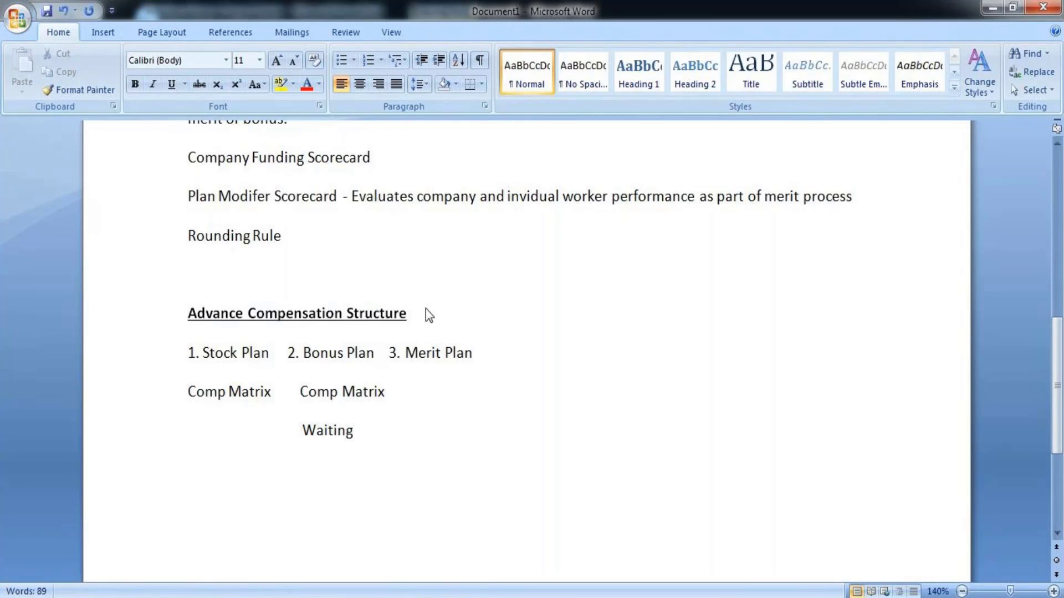
pyautogui.write(' Period')
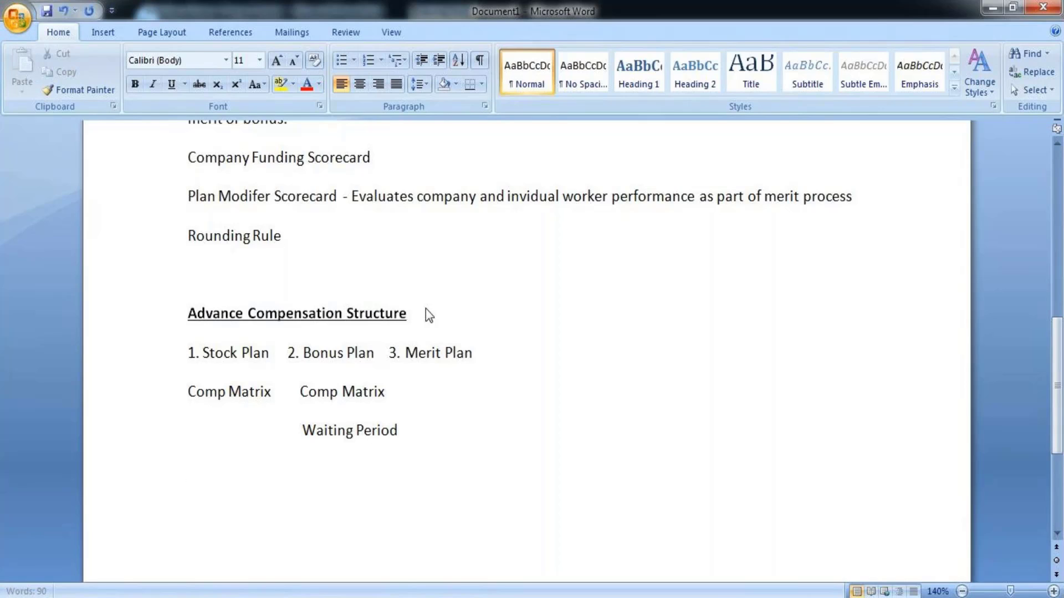
pyautogui.press('Return')
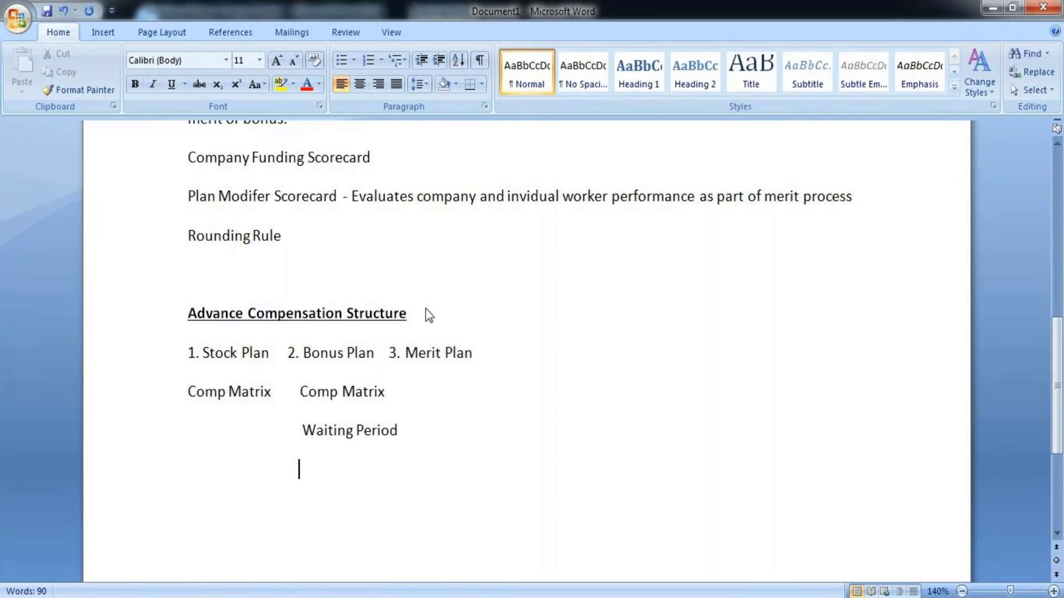
pyautogui.write('Scorecard')
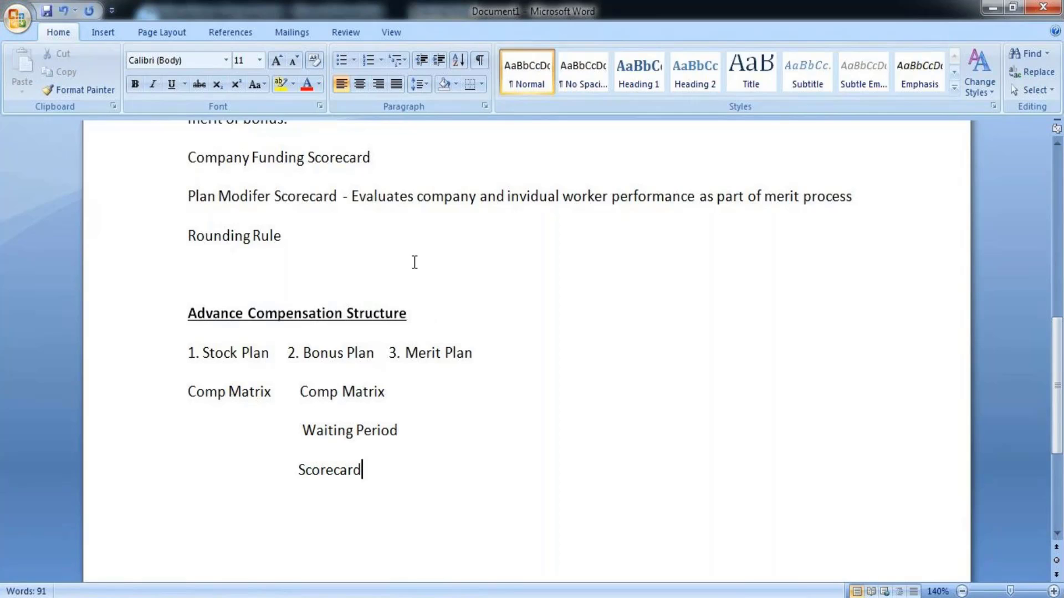
pyautogui.click(302, 469)
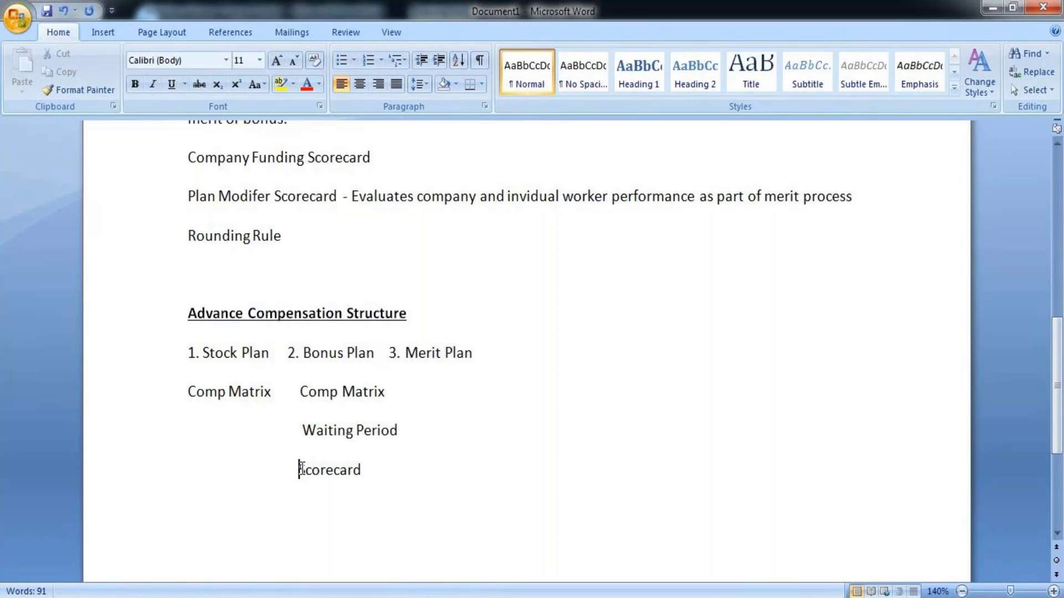
pyautogui.click(381, 475)
# Step: Add "Time Proration" on a new line below "Scorecard" in the Bonus Plan column
pyautogui.press('Return')
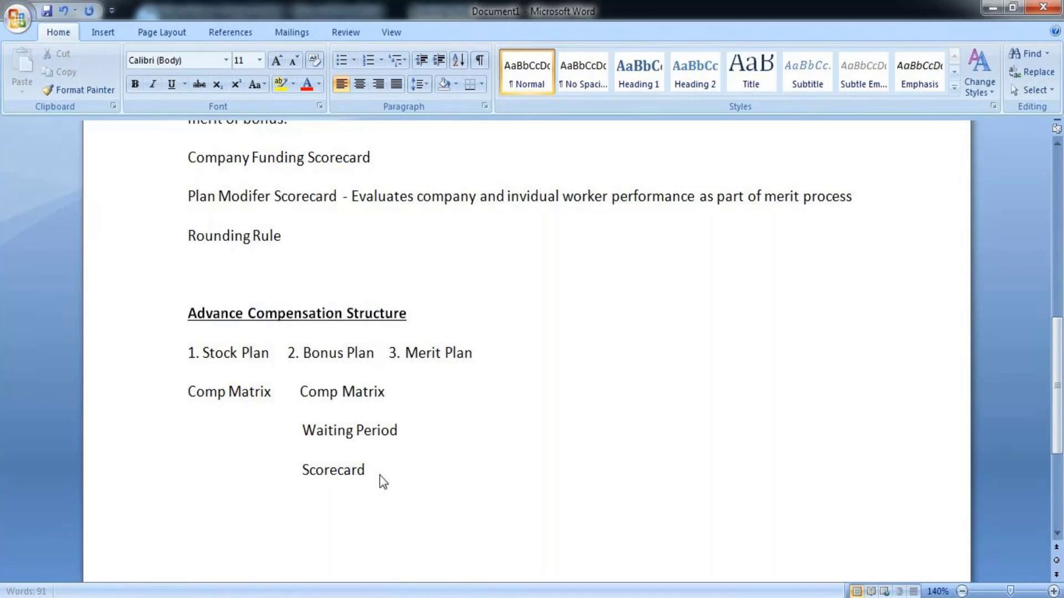
pyautogui.write('Time P')
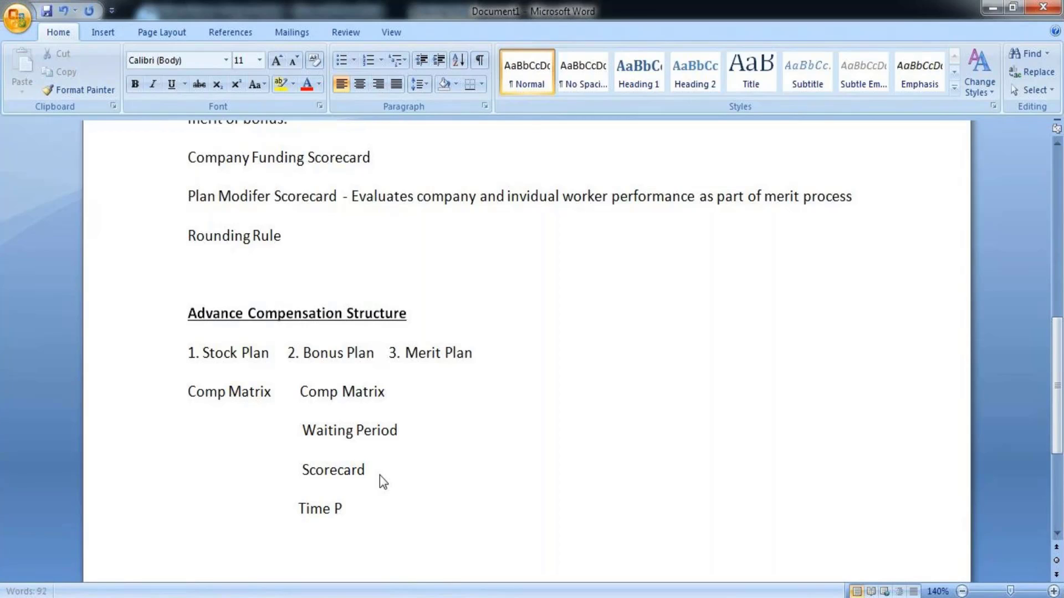
pyautogui.write('roratio')
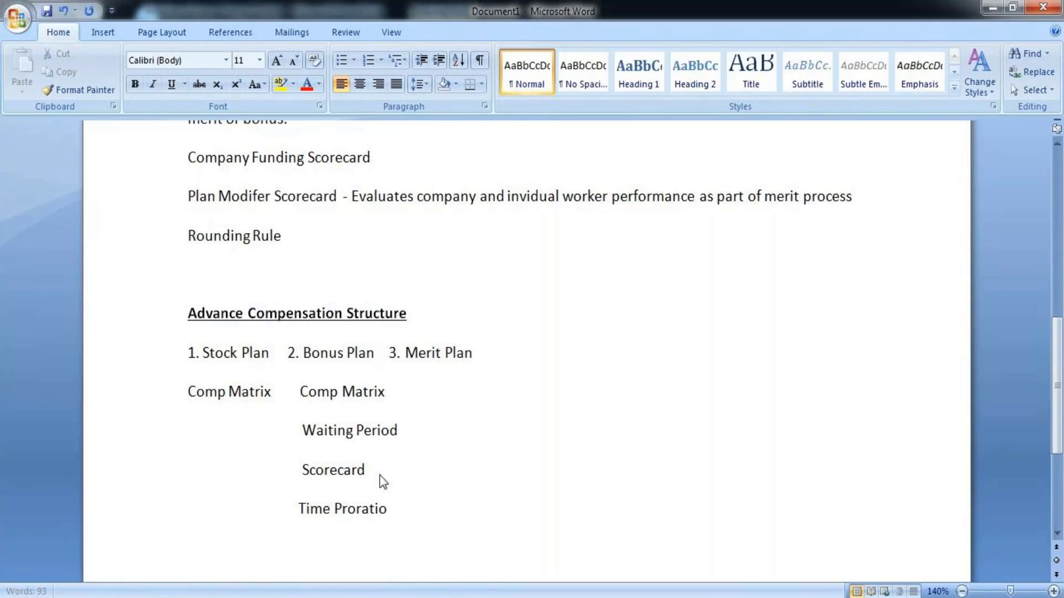
pyautogui.write('n')
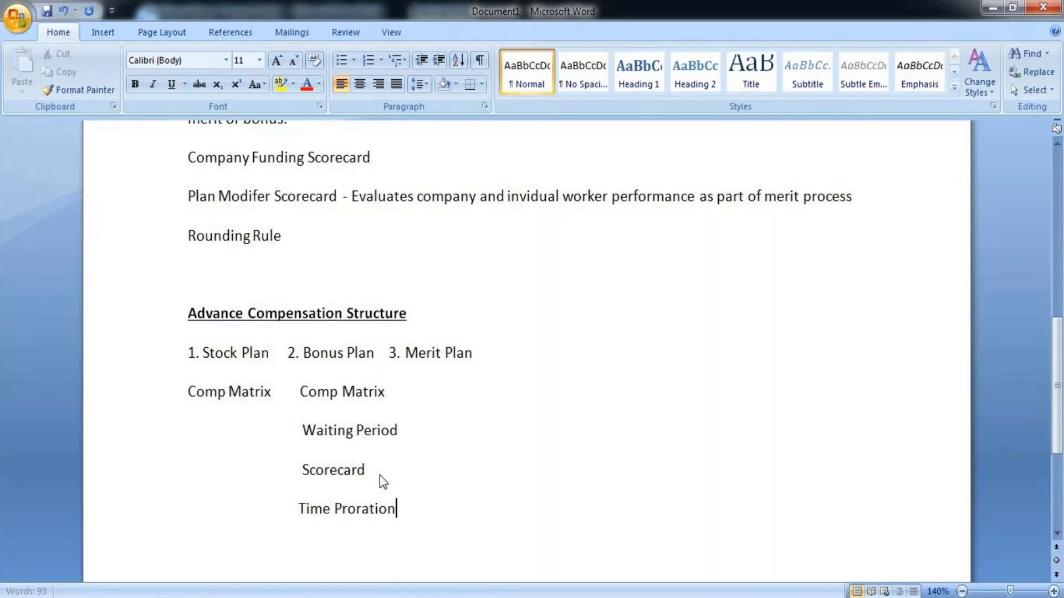
# Step: Widen the gap before "3. Merit Plan" and add "Comp Matrix" beneath it
pyautogui.click(391, 351)
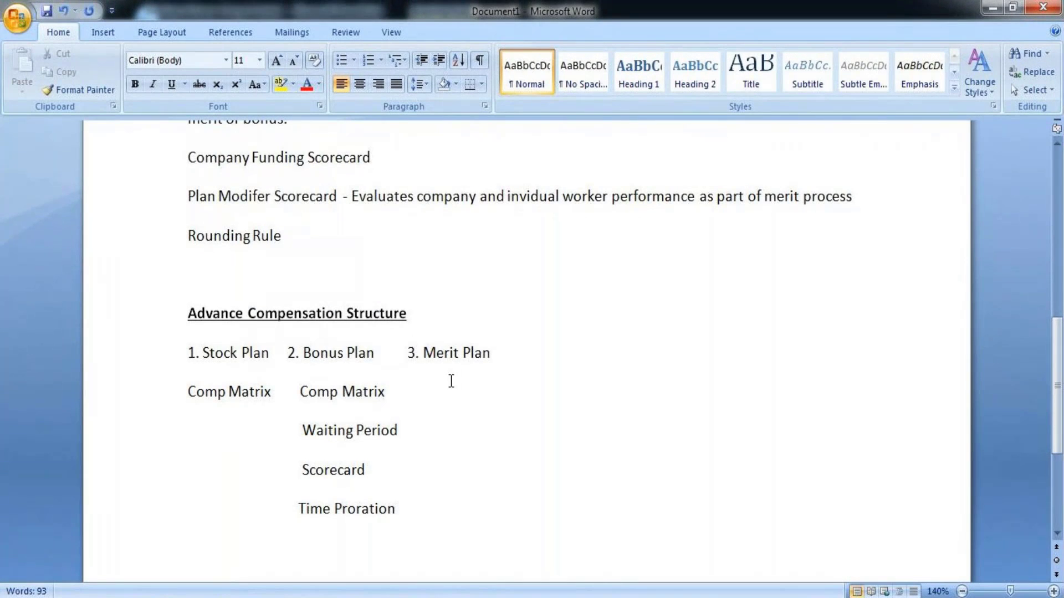
pyautogui.keyDown('shift'); pyautogui.click(425, 382); pyautogui.keyUp('shift')
pyautogui.click(415, 395)
pyautogui.write('Comp P')
pyautogui.press('BackSpace')
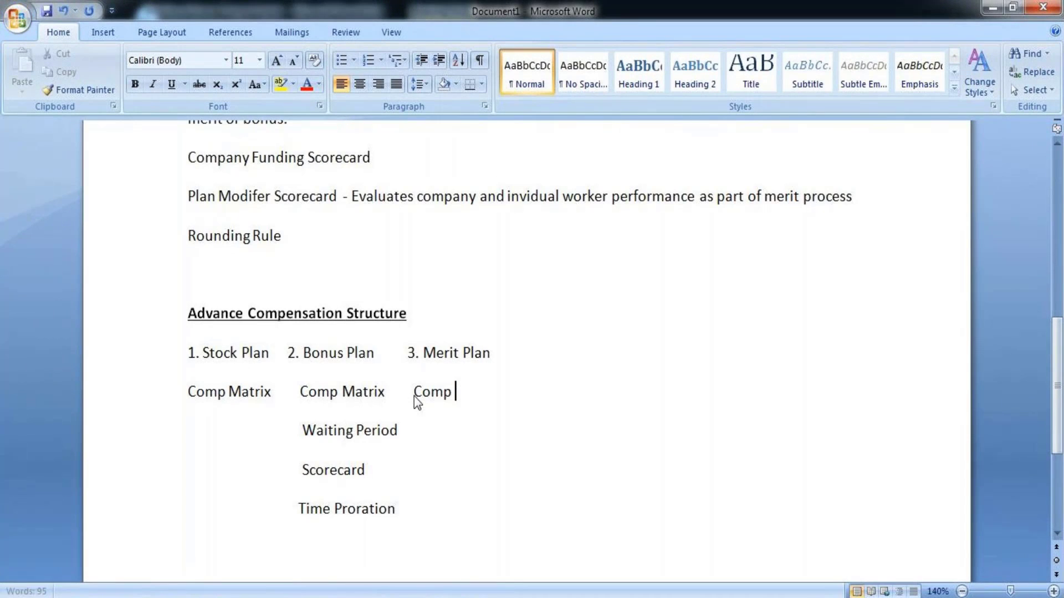
pyautogui.write('Matrix')
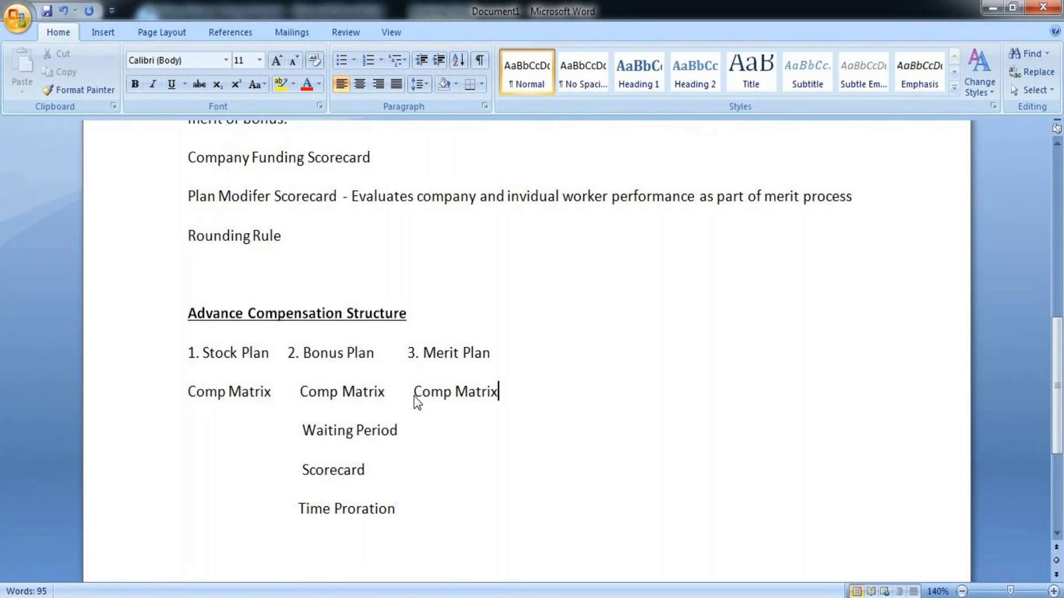
# Step: Add "Waiting Period" under the Merit Plan's "Comp Matrix", on the same line as the Bonus Plan's "Waiting Period"
pyautogui.click(418, 433)
pyautogui.write('Waiting')
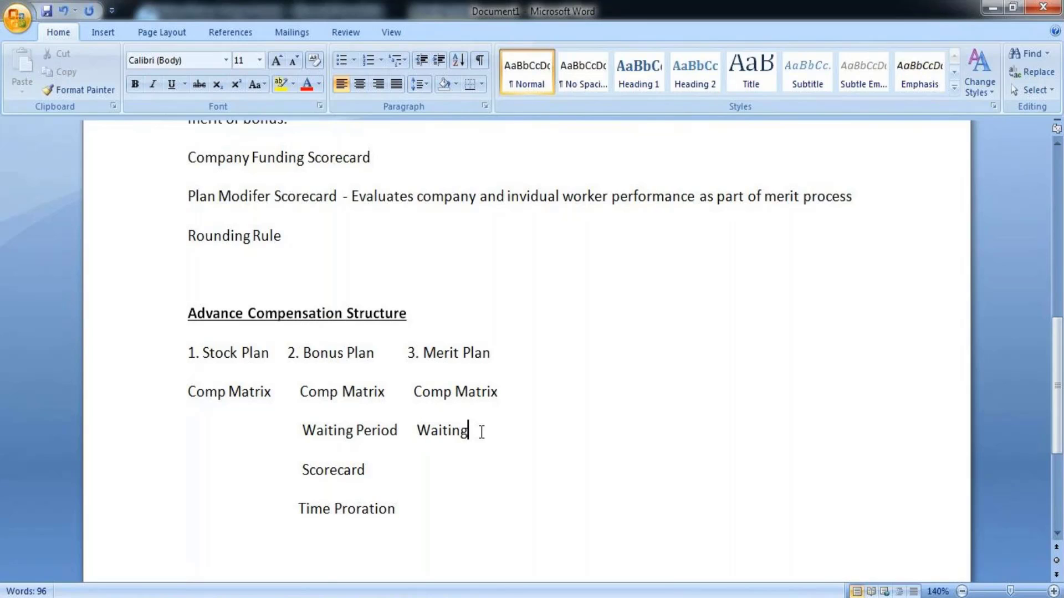
pyautogui.write(' Perio')
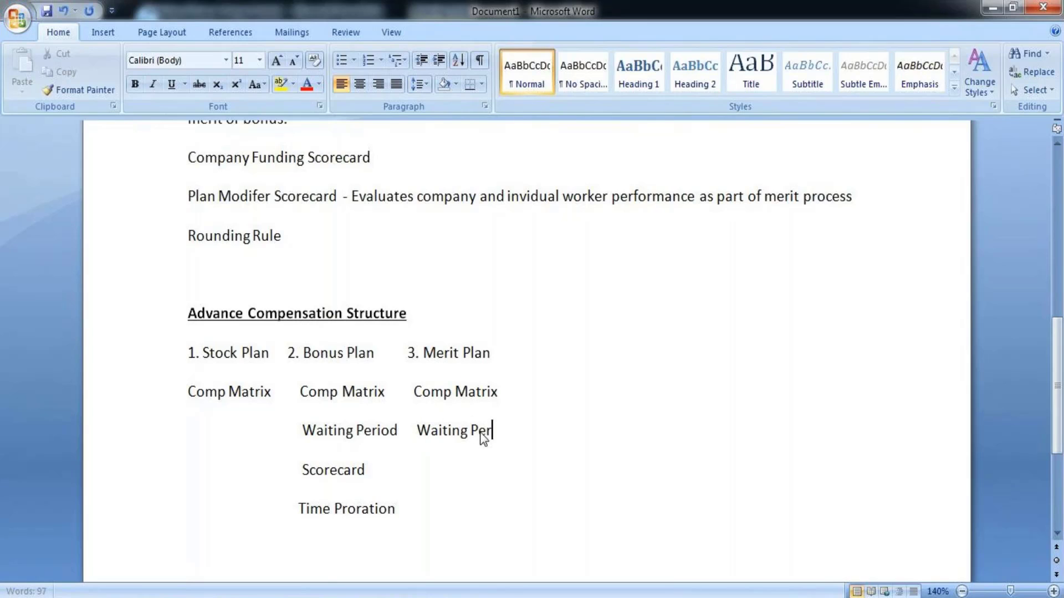
pyautogui.write('d')
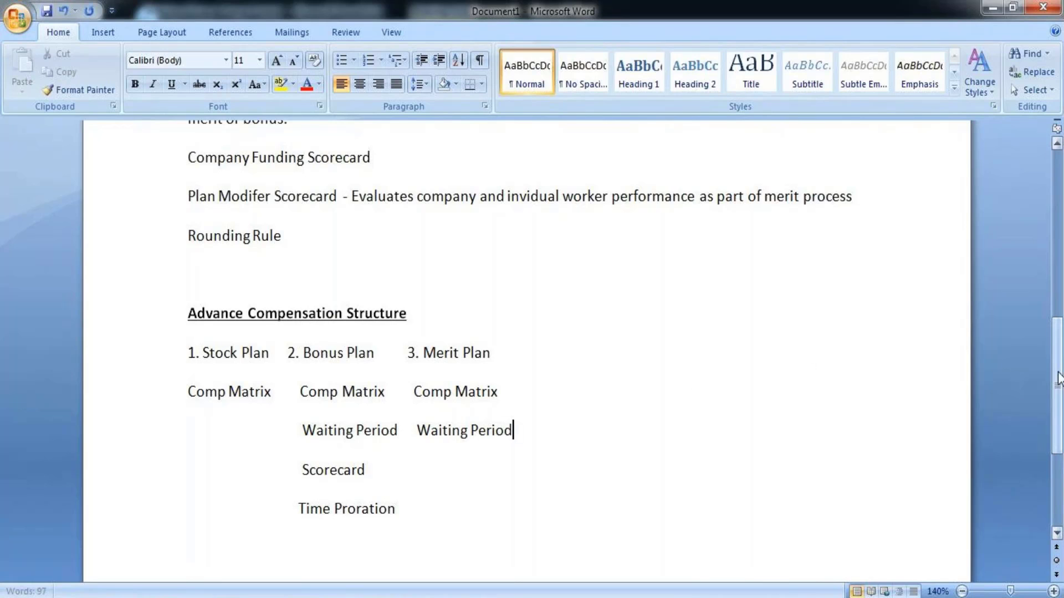
# Step: Start a definition after "Compensation Matrix" in the topic list with "- Used by st"
pyautogui.moveTo(1058, 380); pyautogui.dragTo(1055, 306)
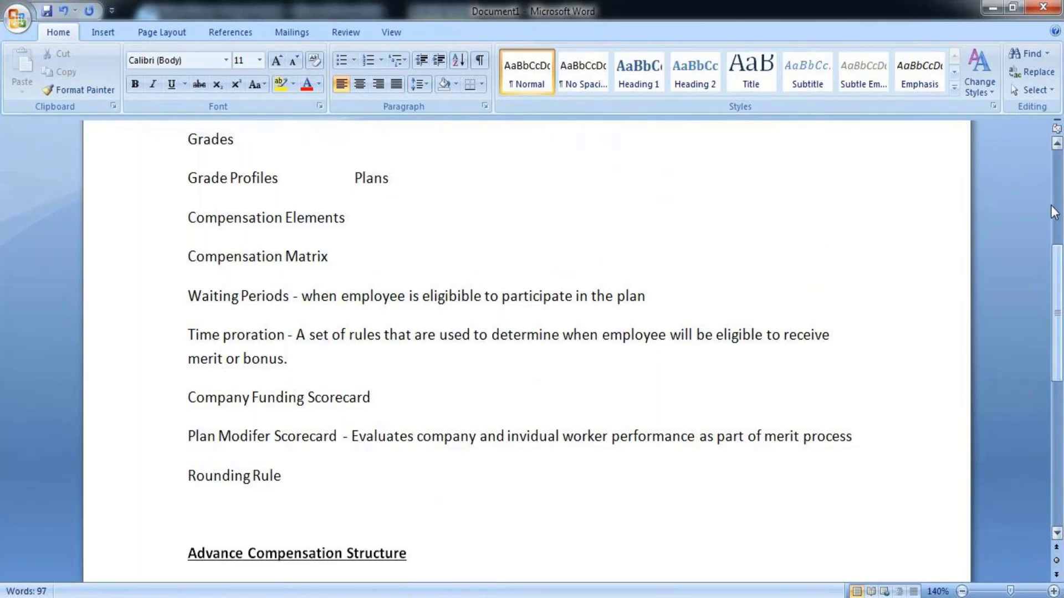
pyautogui.click(372, 254)
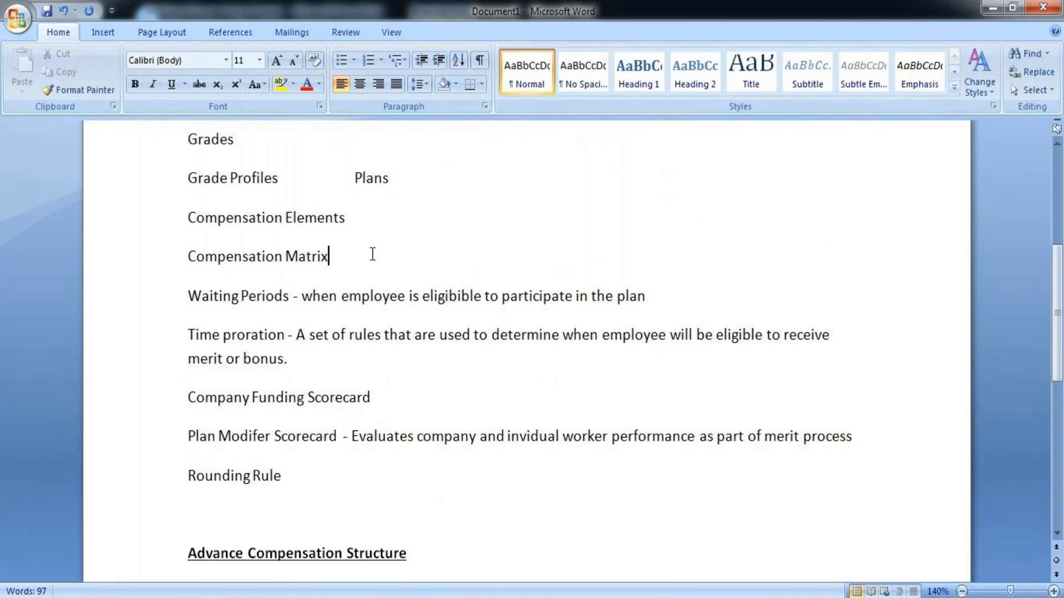
pyautogui.write('- U')
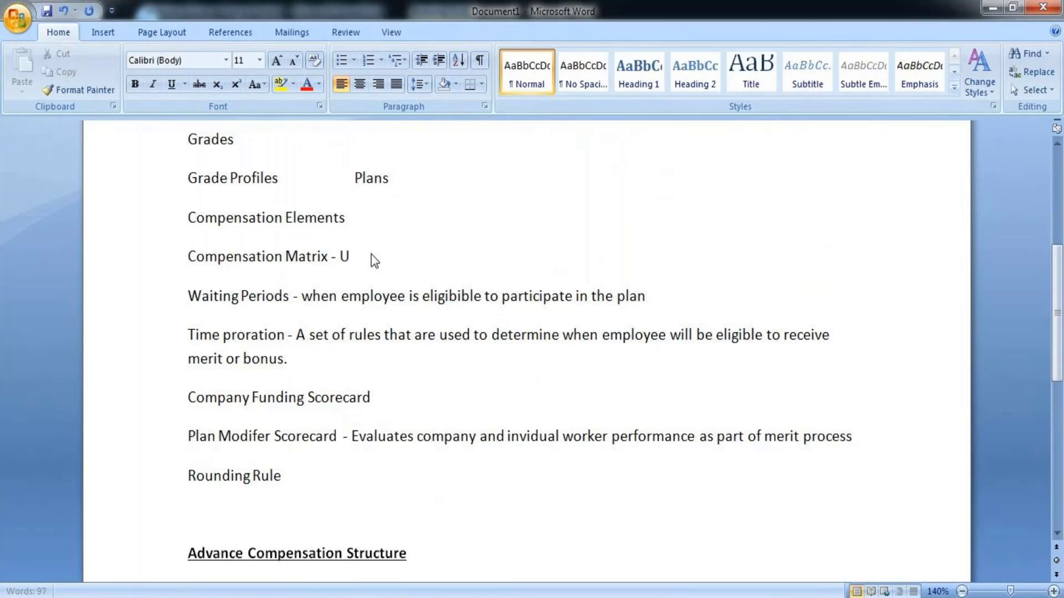
pyautogui.write('sed by st')
pyautogui.click(372, 256)
pyautogui.write('lock')
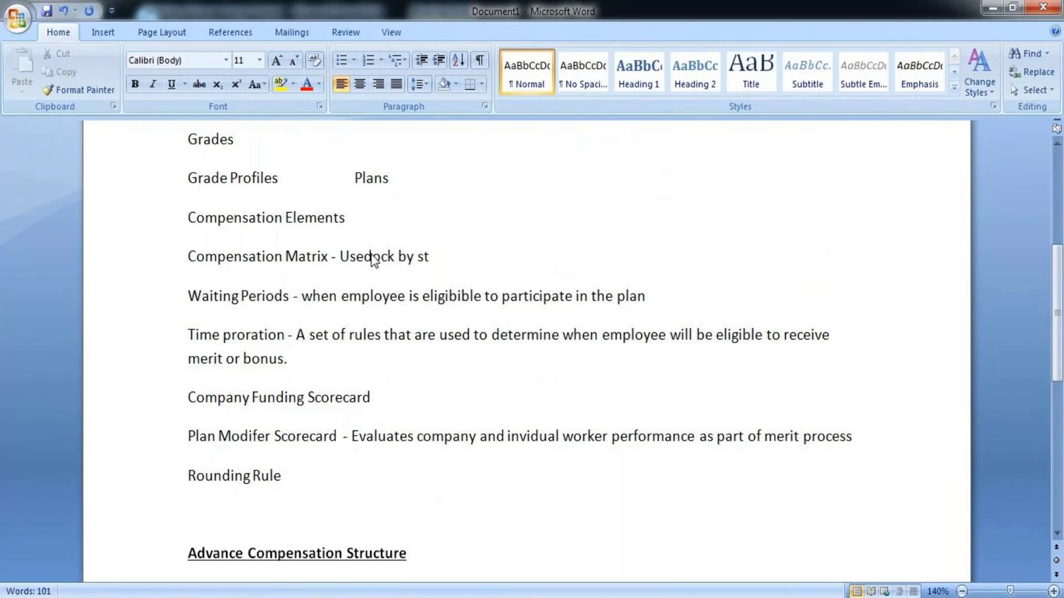
pyautogui.press('BackSpace')
pyautogui.press('BackSpace')
pyautogui.press('BackSpace')
pyautogui.press('BackSpace')
pyautogui.press('BackSpace')
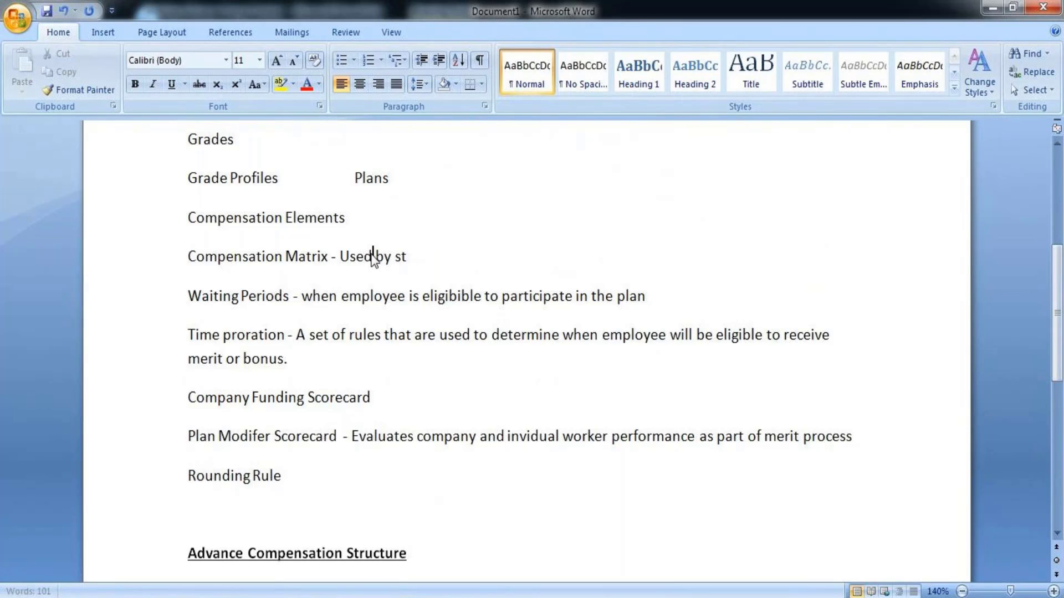
# Step: Continue the Compensation Matrix definition so it reads "Used by stock,merit and bonus to determine worker's"
pyautogui.click(421, 260)
pyautogui.write('ock,merit and')
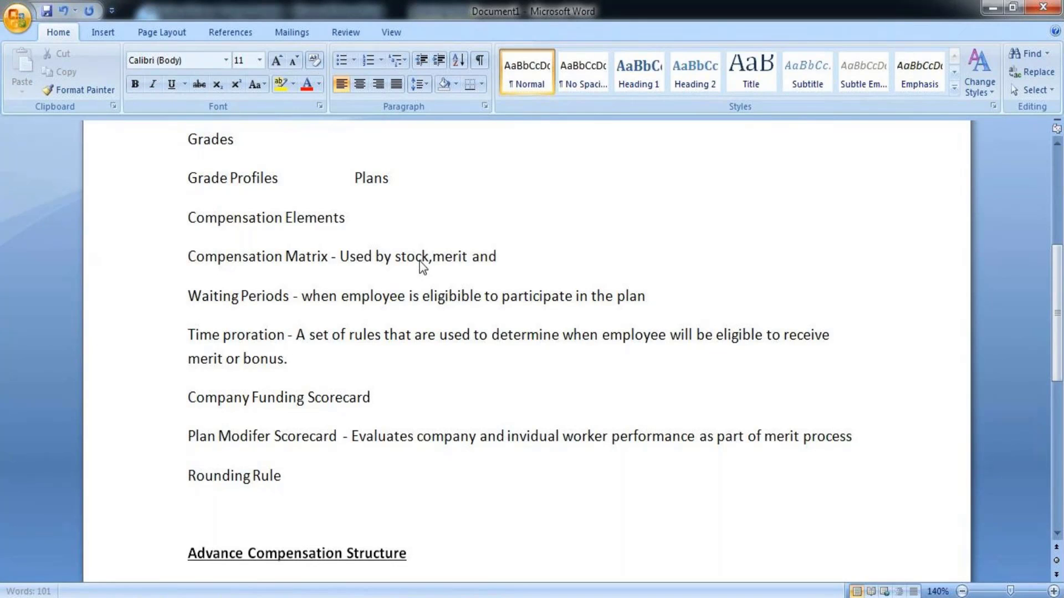
pyautogui.write(' bonus')
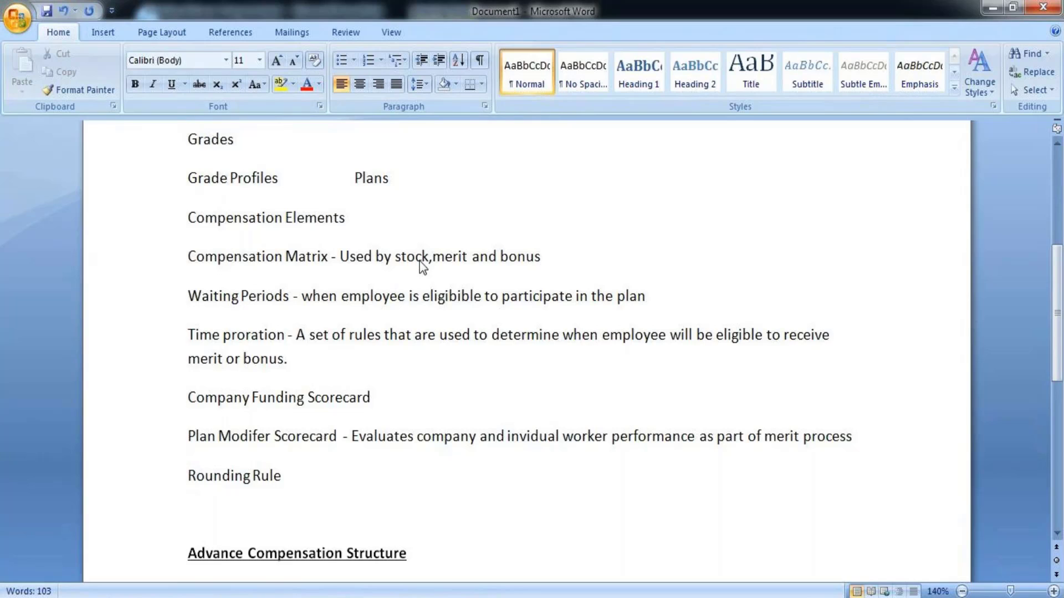
pyautogui.write(' to determi')
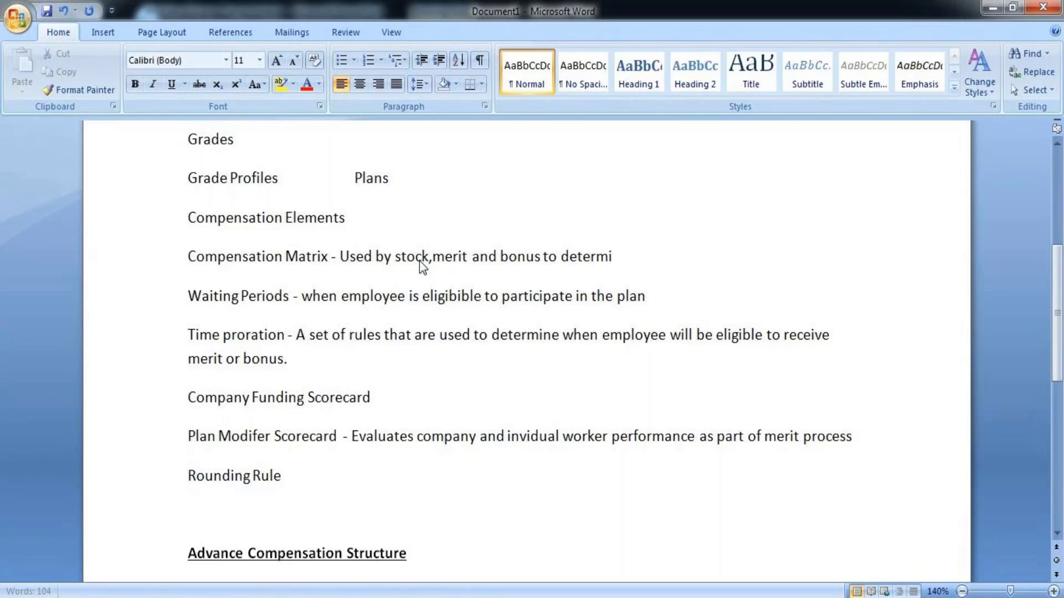
pyautogui.write('ne w')
pyautogui.press('BackSpace')
pyautogui.write("worker's")
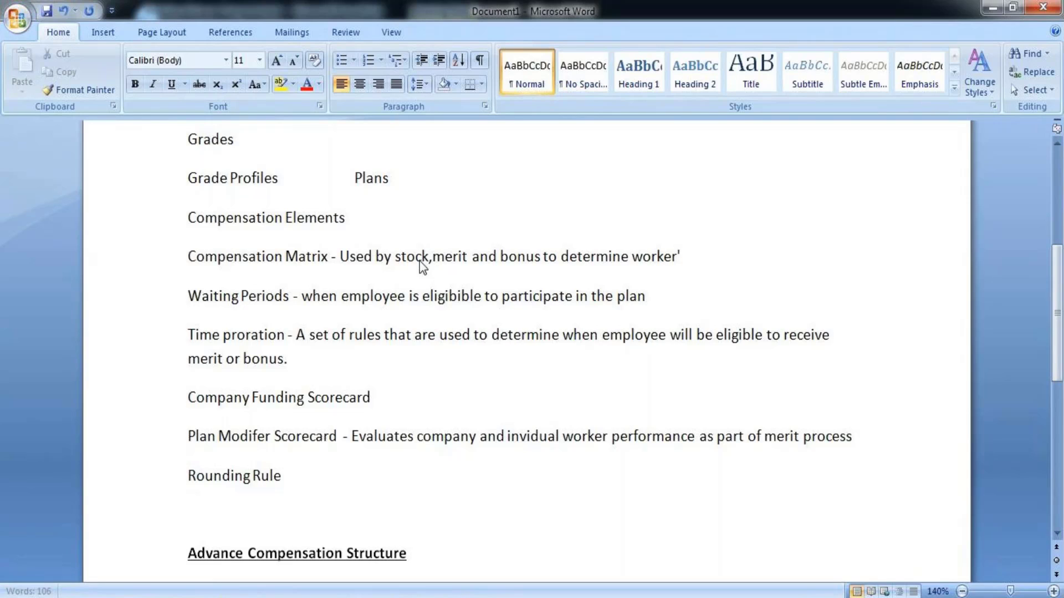
# Step: Extend the Compensation Matrix definition with "pay increase based" after "worker's"
pyautogui.write(' per')
pyautogui.press('BackSpace')
pyautogui.press('BackSpace')
pyautogui.press('BackSpace')
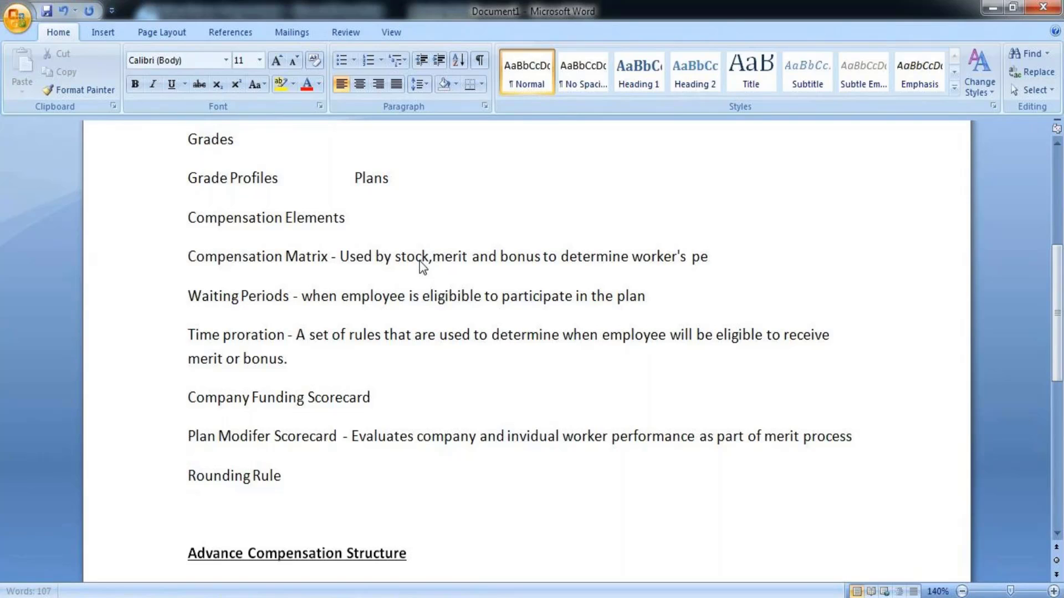
pyautogui.write('payin')
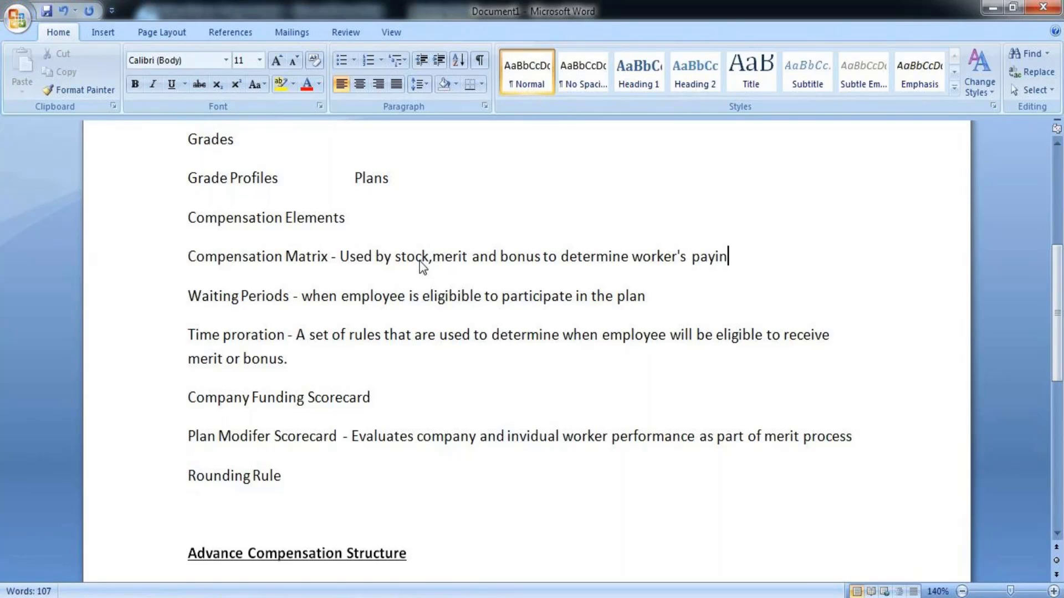
pyautogui.press('BackSpace')
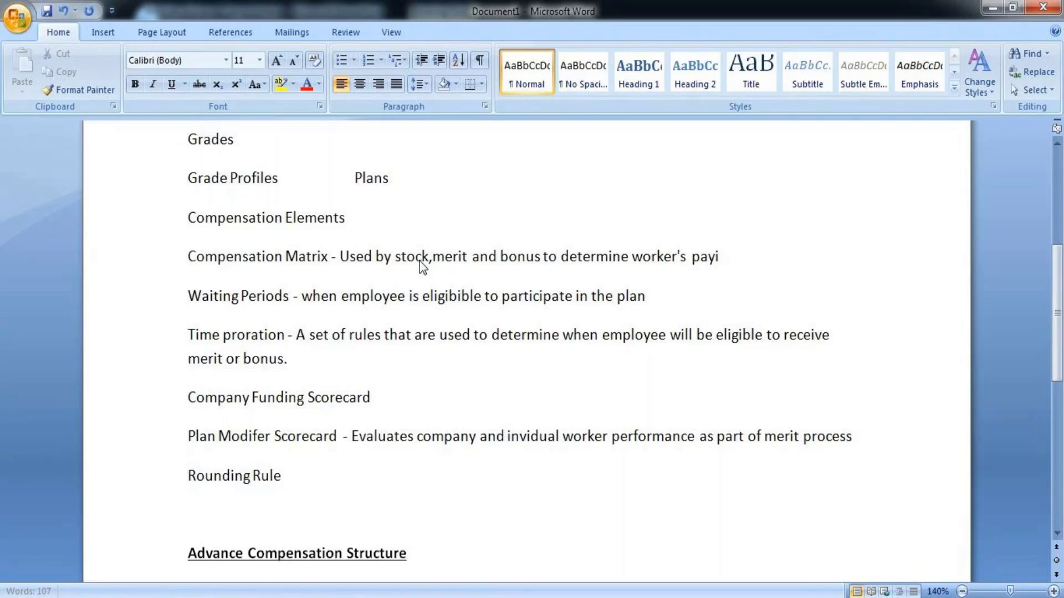
pyautogui.press('BackSpace')
pyautogui.write('ireat')
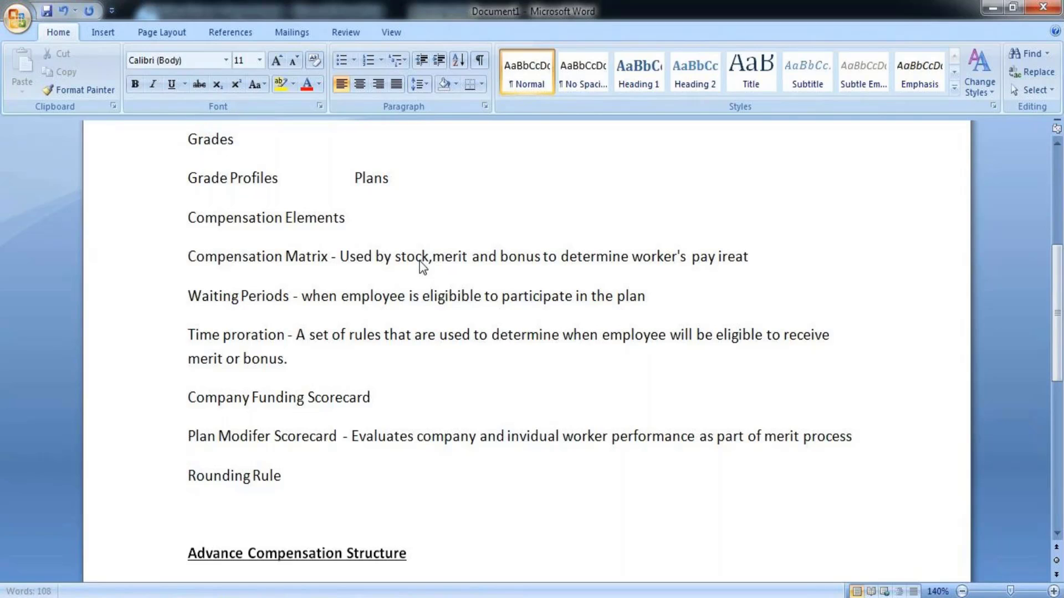
pyautogui.press('BackSpace')
pyautogui.press('BackSpace')
pyautogui.press('BackSpace')
pyautogui.press('BackSpace')
pyautogui.write('ncrease based per')
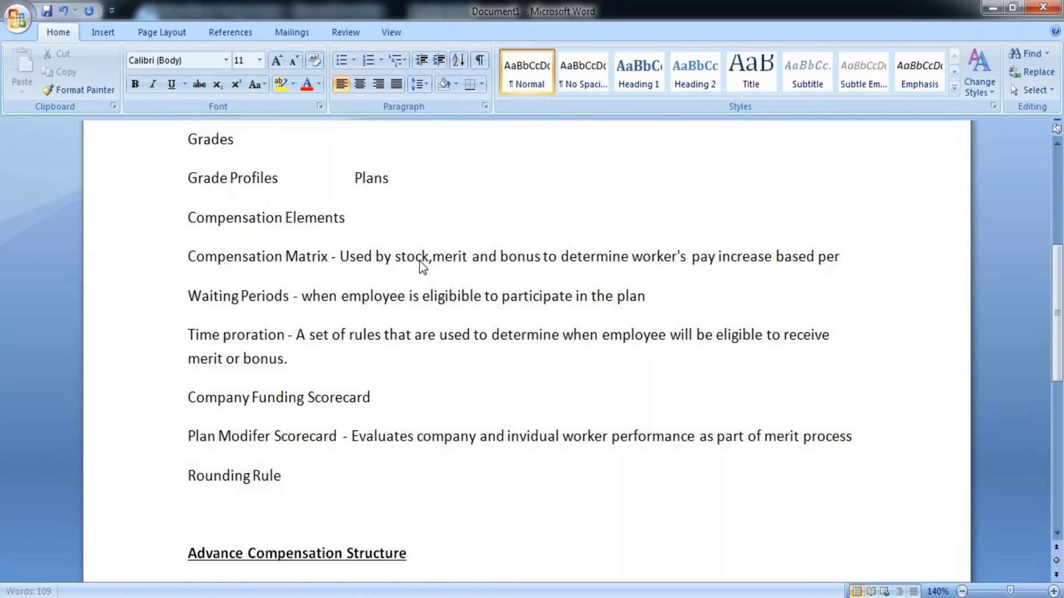
# Step: Add the criteria "performance rating, retention rating and" plus the eligibility word to the Compensation Matrix definition
pyautogui.write('for')
pyautogui.write('ma')
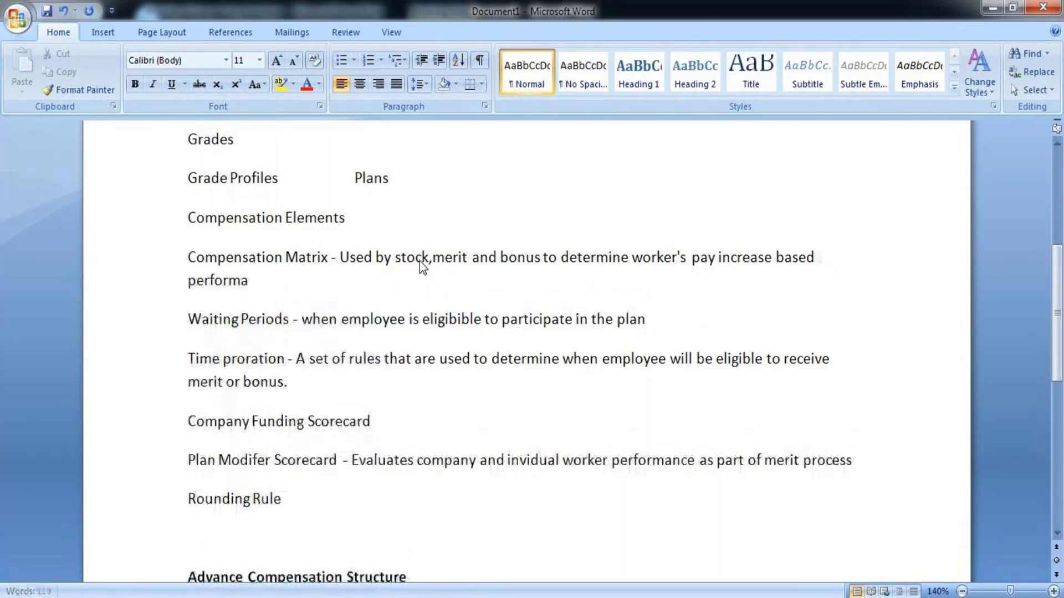
pyautogui.write('nce ratin')
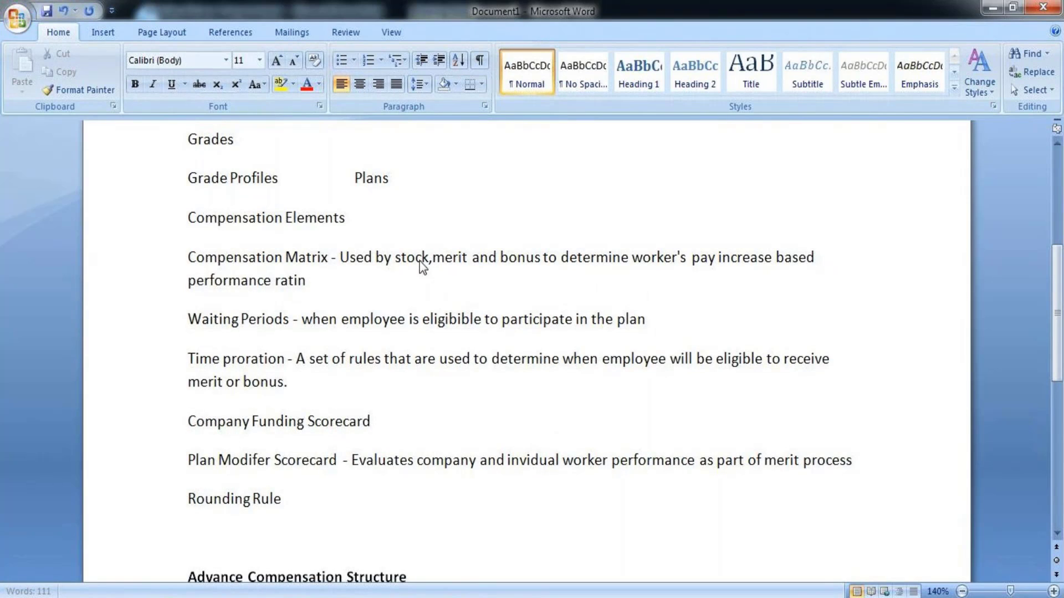
pyautogui.write('g, ')
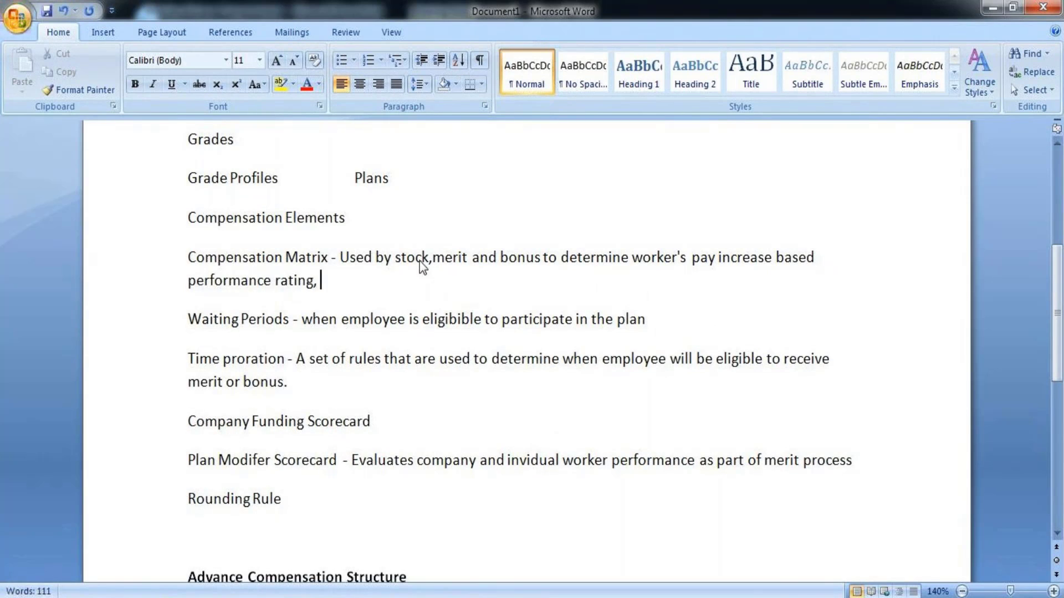
pyautogui.write('rete')
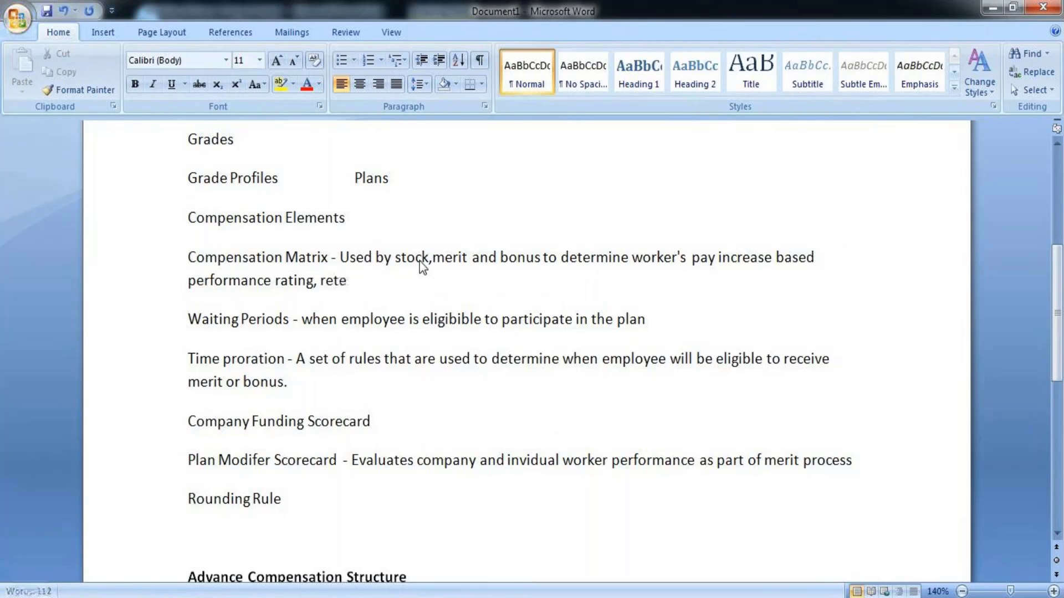
pyautogui.write('ntion rating and ')
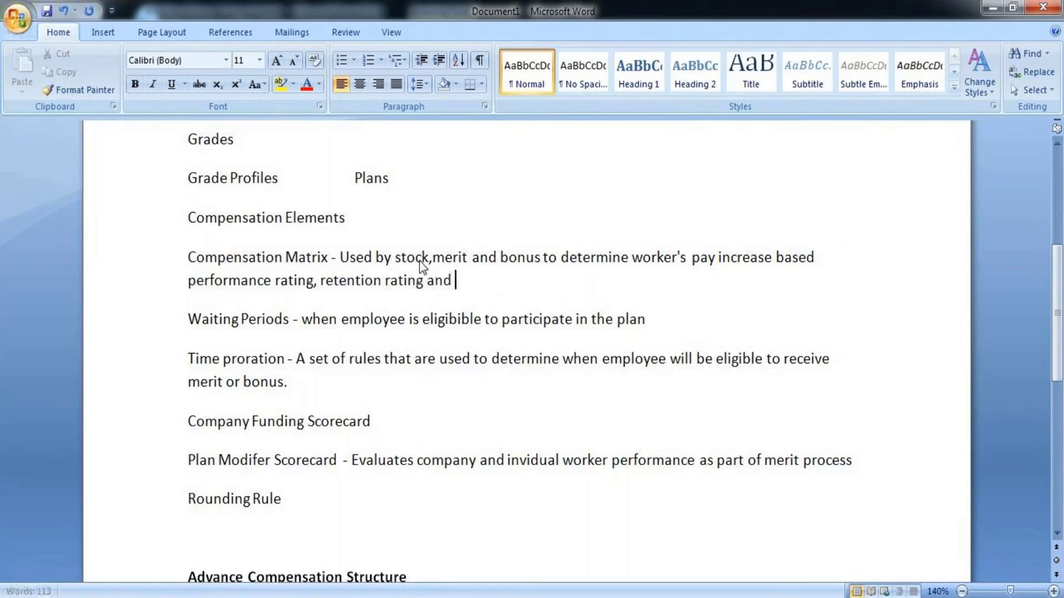
pyautogui.write('eligibiloty')
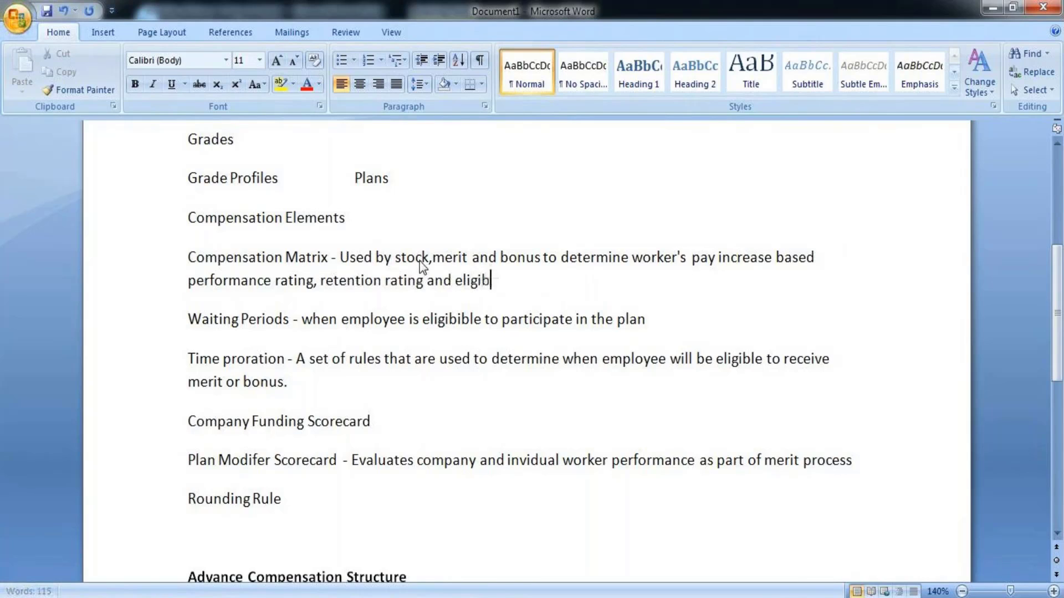
pyautogui.click(421, 257)
pyautogui.press('BackSpace')
pyautogui.press('BackSpace')
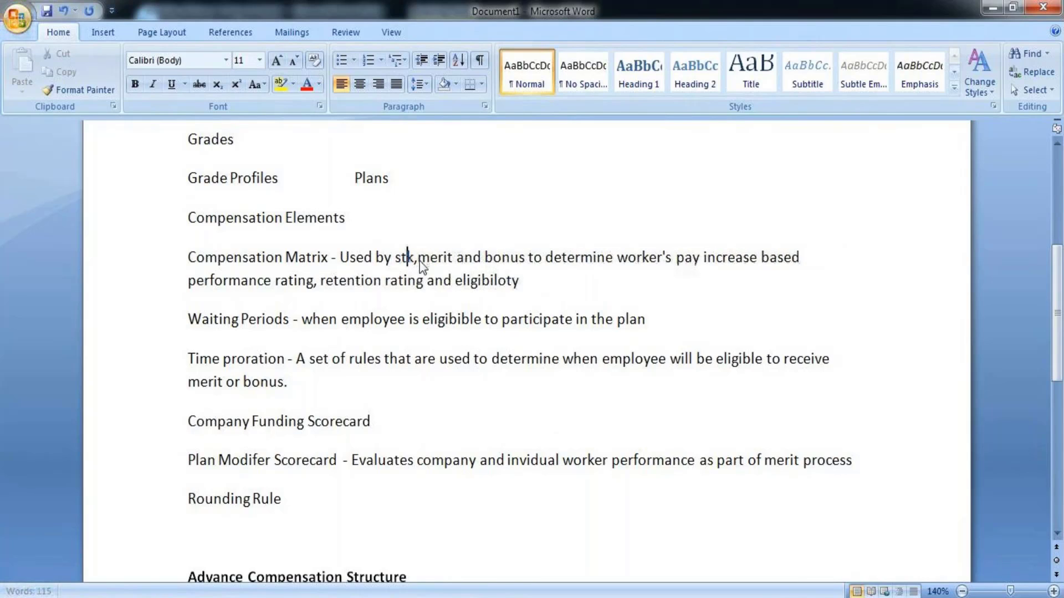
pyautogui.write('ock')
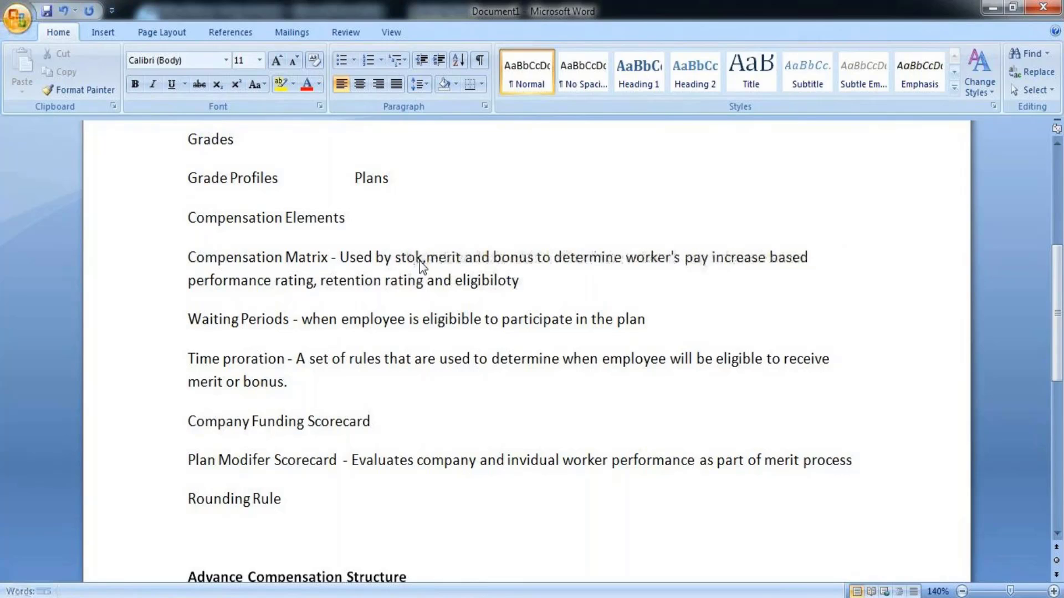
# Step: Correct the last word of the Compensation Matrix definition to "eligibility" and finish the sentence with "rules."
pyautogui.click(536, 281)
pyautogui.press('BackSpace')
pyautogui.press('BackSpace')
pyautogui.press('BackSpace')
pyautogui.write('it')
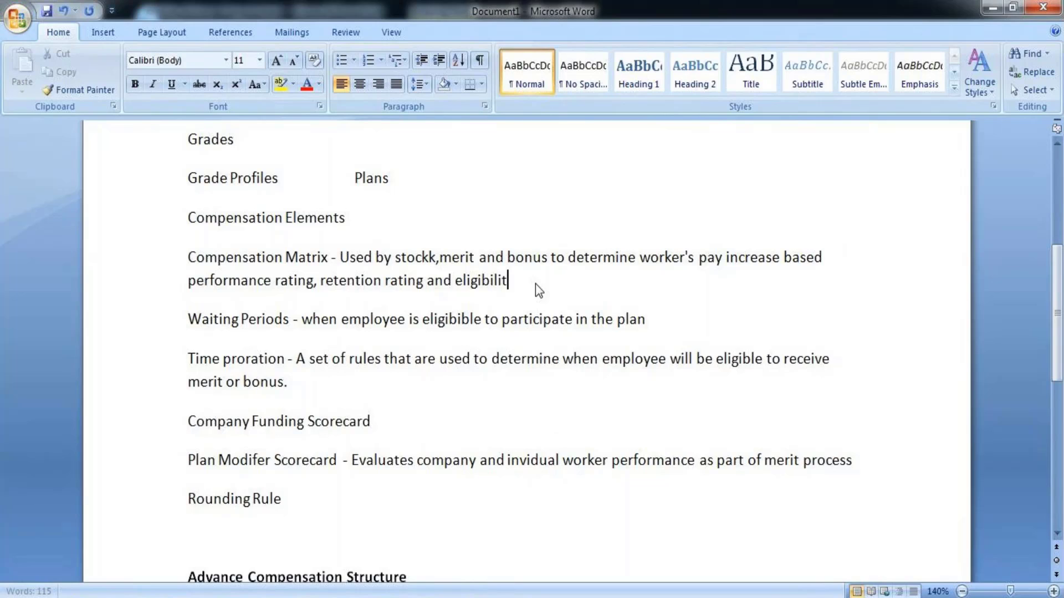
pyautogui.write('y rules.')
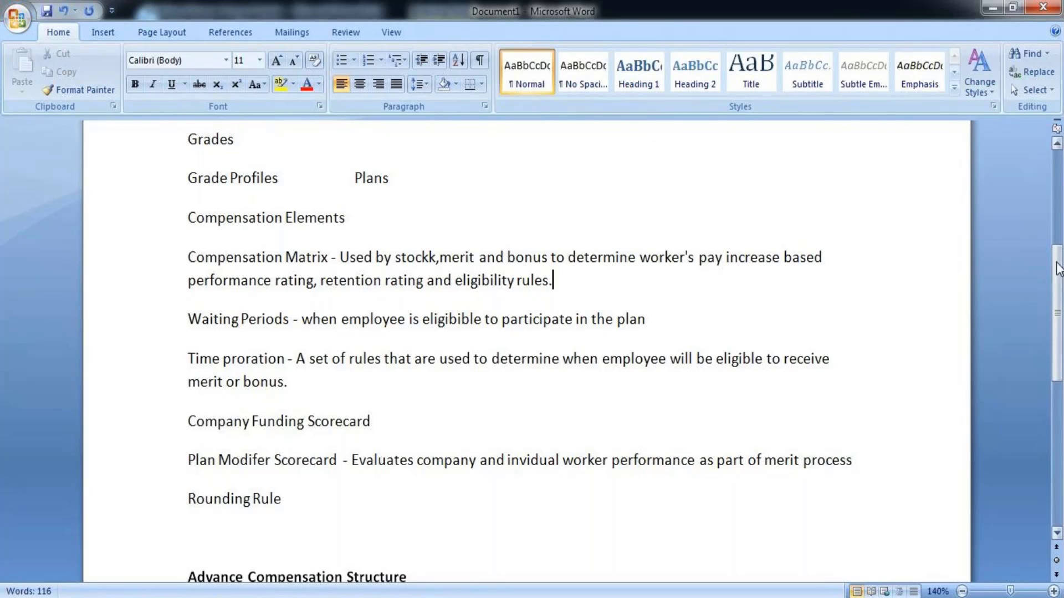
# Step: Add blank lines below the Bonus Plan's "Time Proration" and start a new page with a page break
pyautogui.moveTo(1057, 268); pyautogui.dragTo(1058, 412)
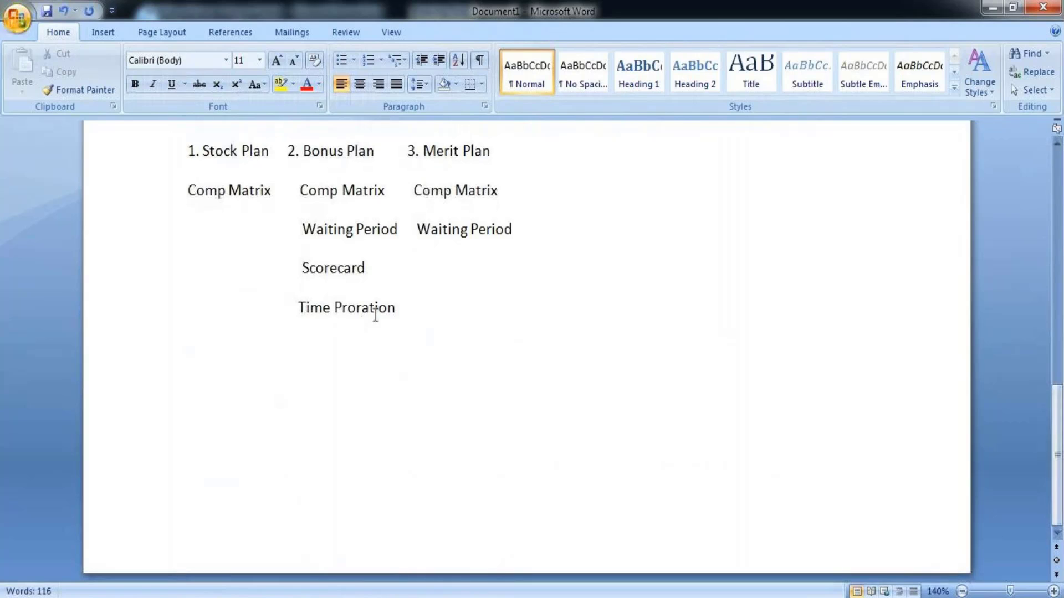
pyautogui.click(410, 305)
pyautogui.press('Return')
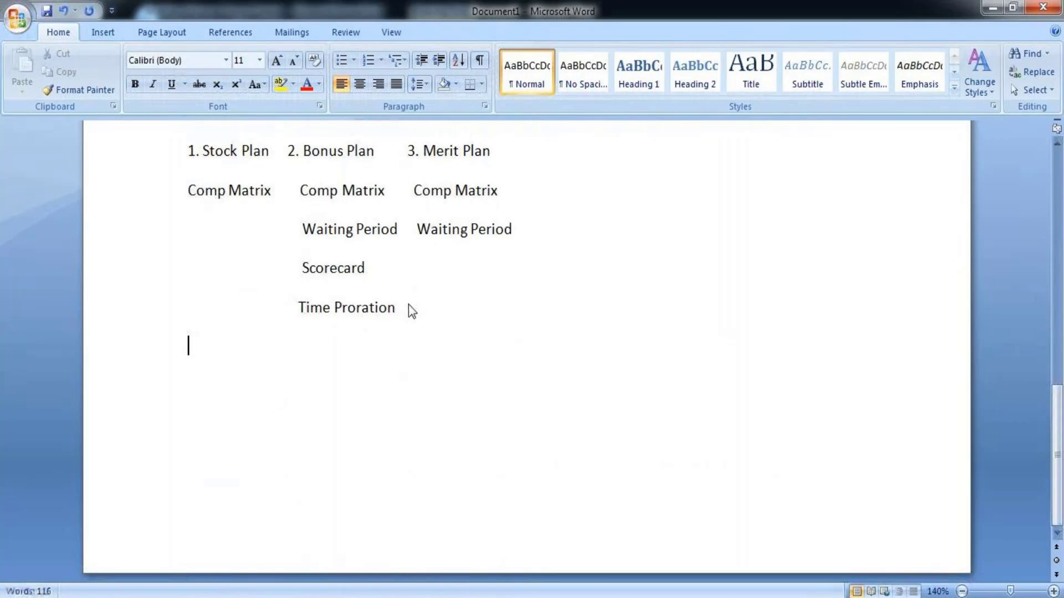
pyautogui.press('Return')
pyautogui.hotkey('ctrl', 'Return')
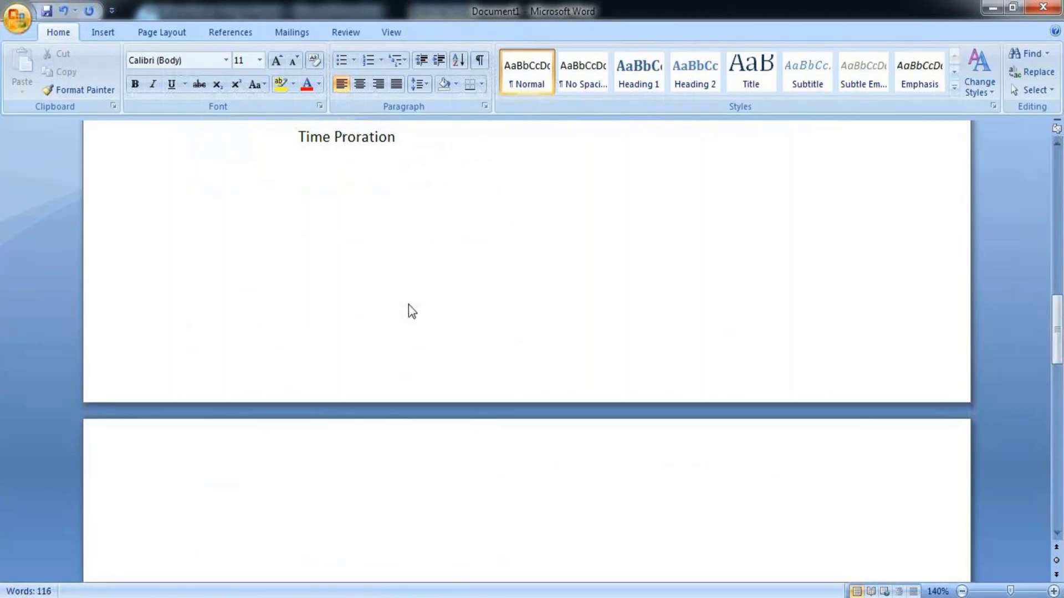
# Step: Write the line "Steps to define comp structure in organization" at the start of the new page
pyautogui.write('Steps to ')
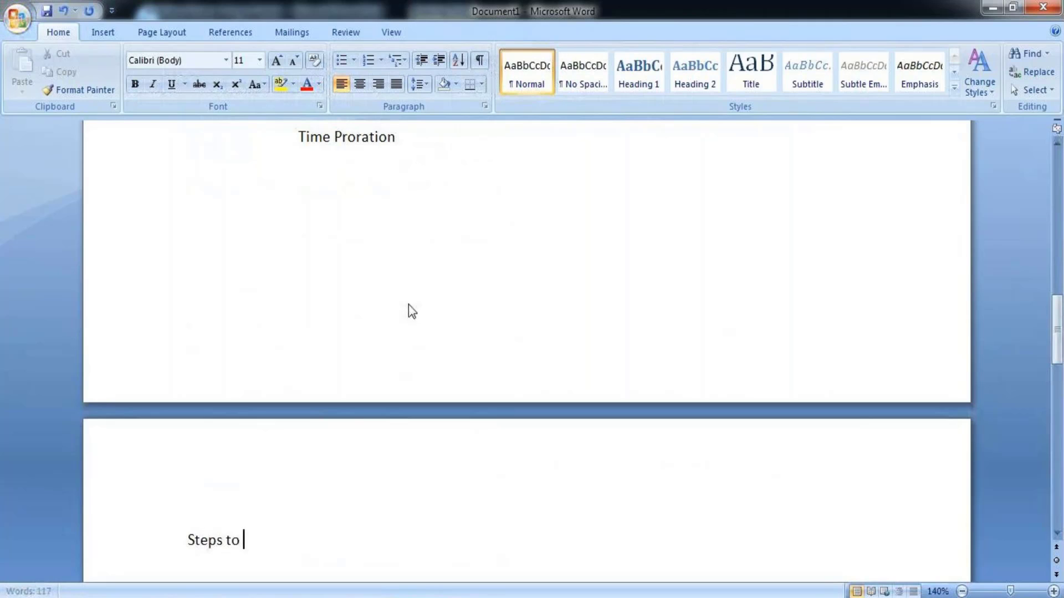
pyautogui.write('define ')
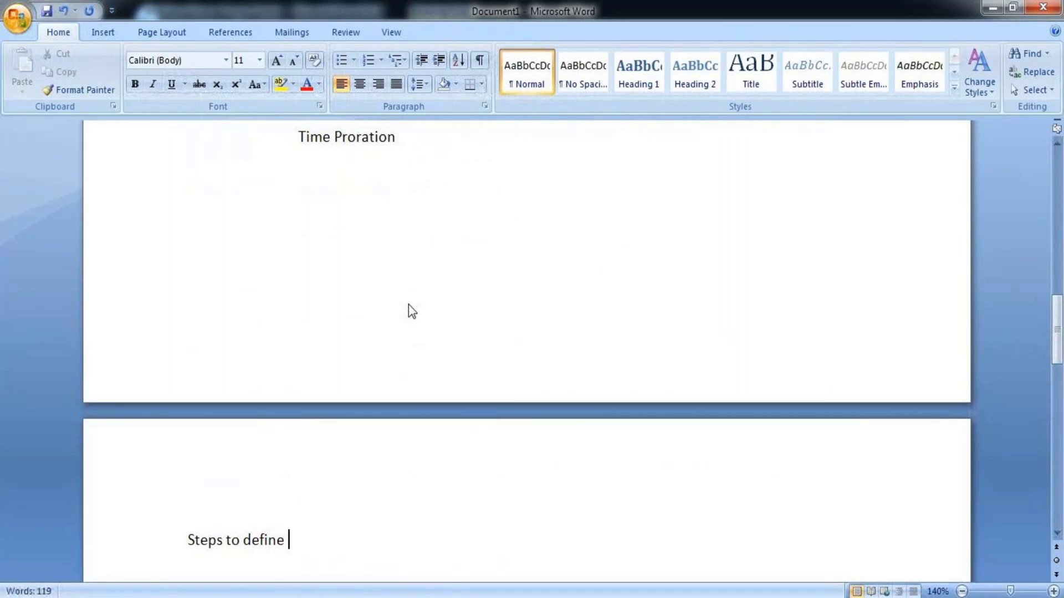
pyautogui.write('comp')
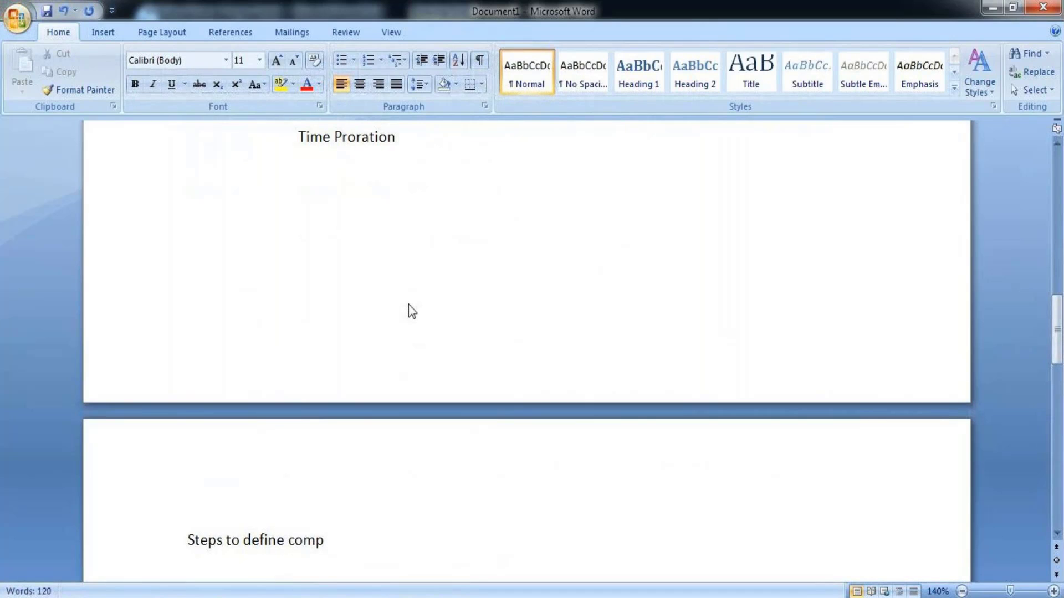
pyautogui.write(' structur')
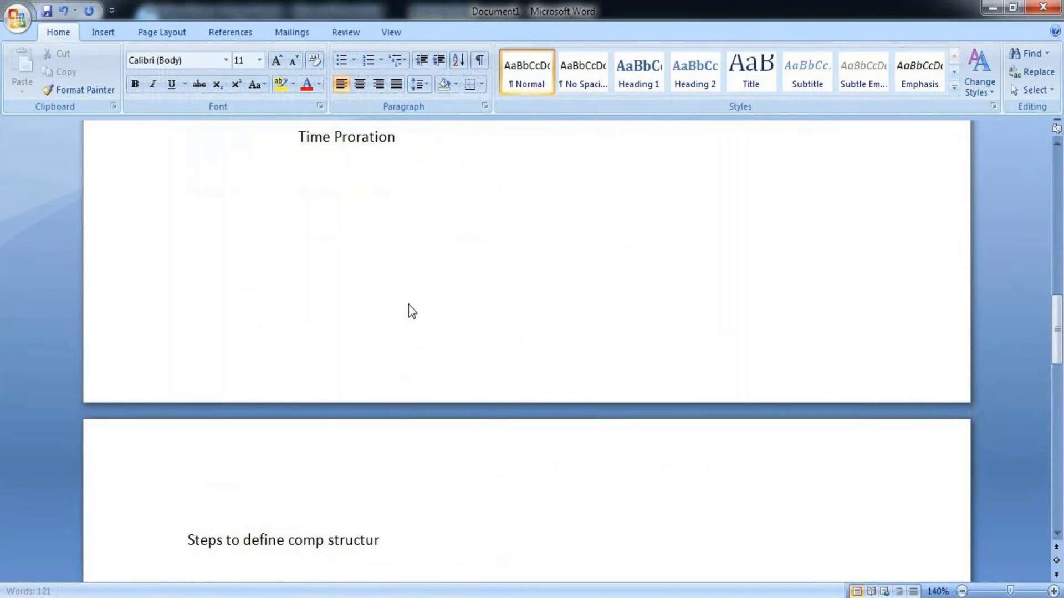
pyautogui.write('e in ')
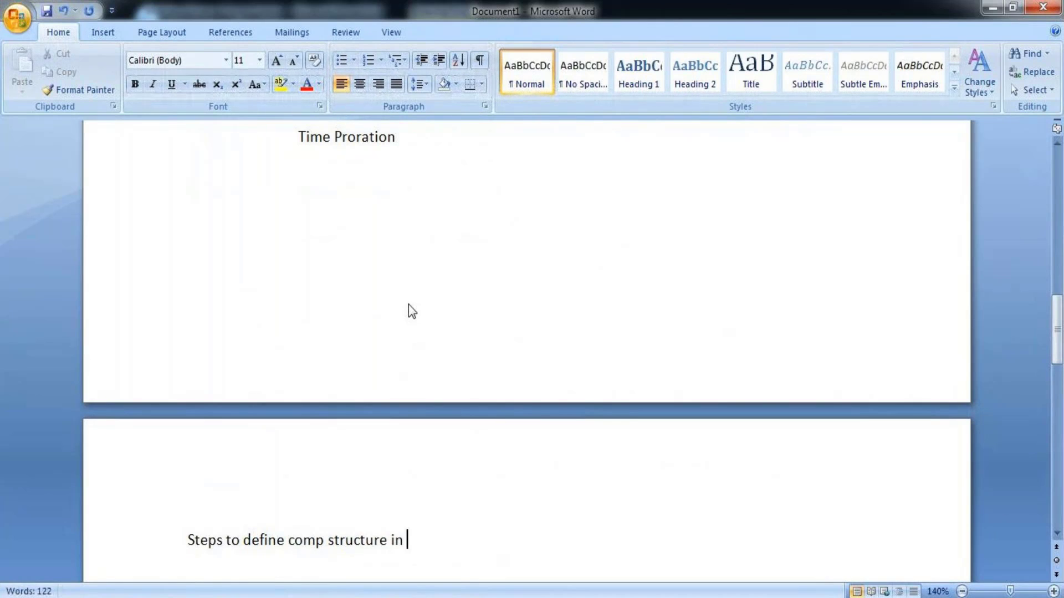
pyautogui.write('organization')
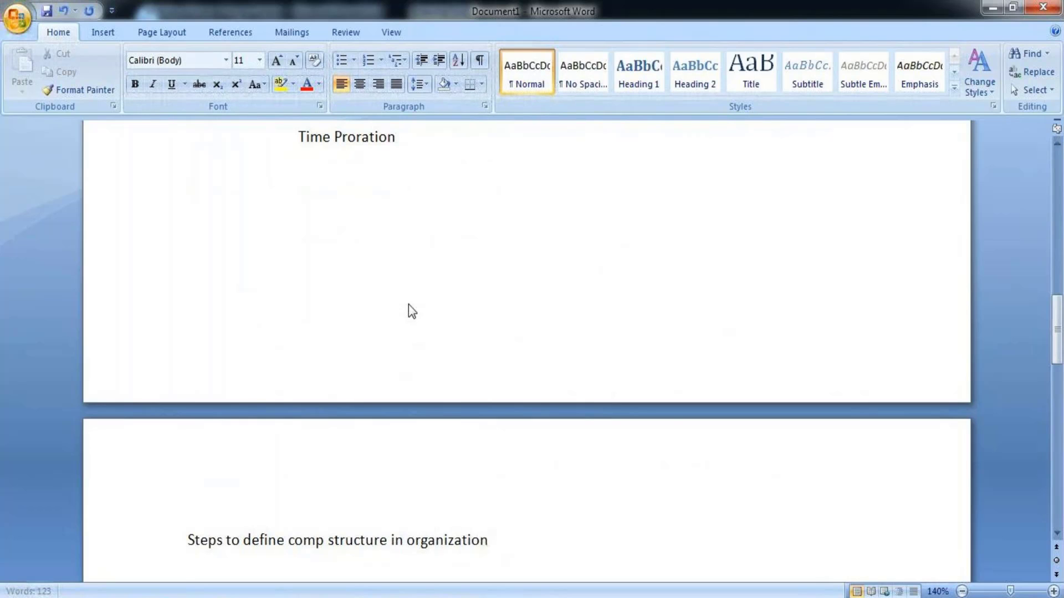
# Step: Write item 1 below the heading line: "1. Define frequencies which are typically used in Compensation and payroll calculations"
pyautogui.press('Return')
pyautogui.write('1.')
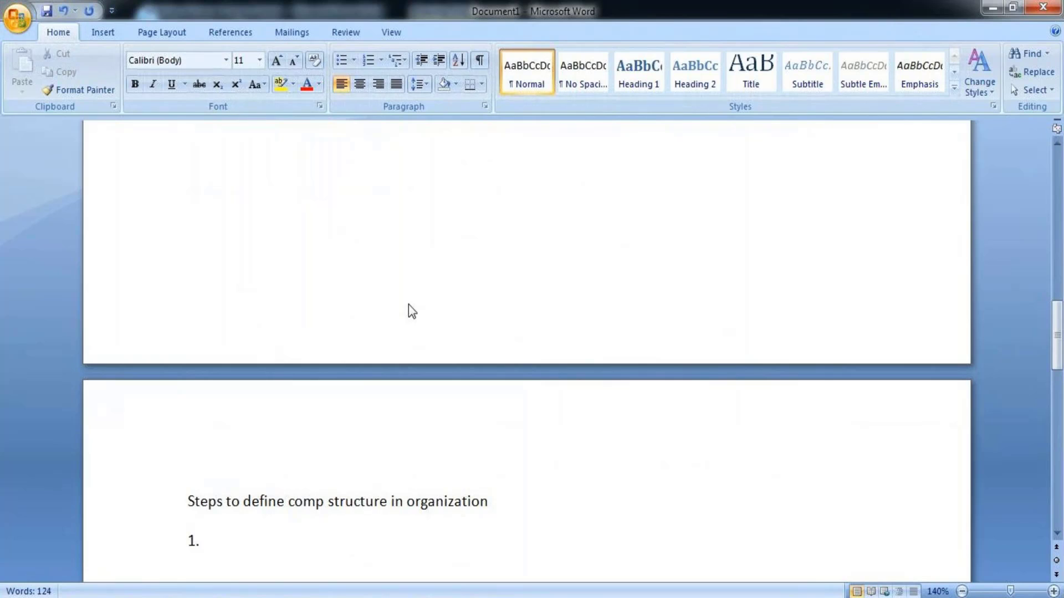
pyautogui.write('Define fre')
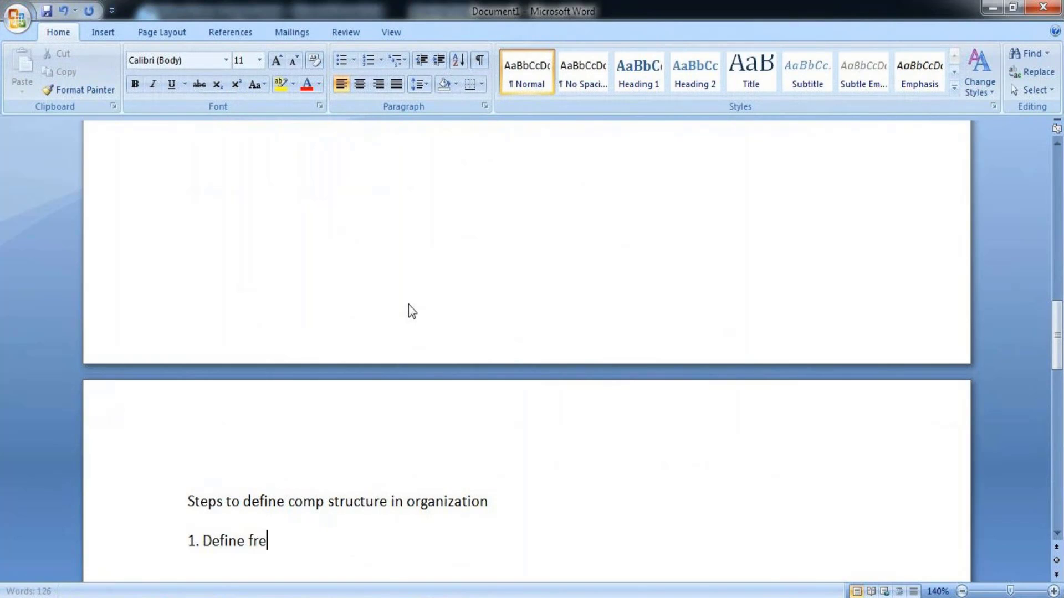
pyautogui.write('quencie')
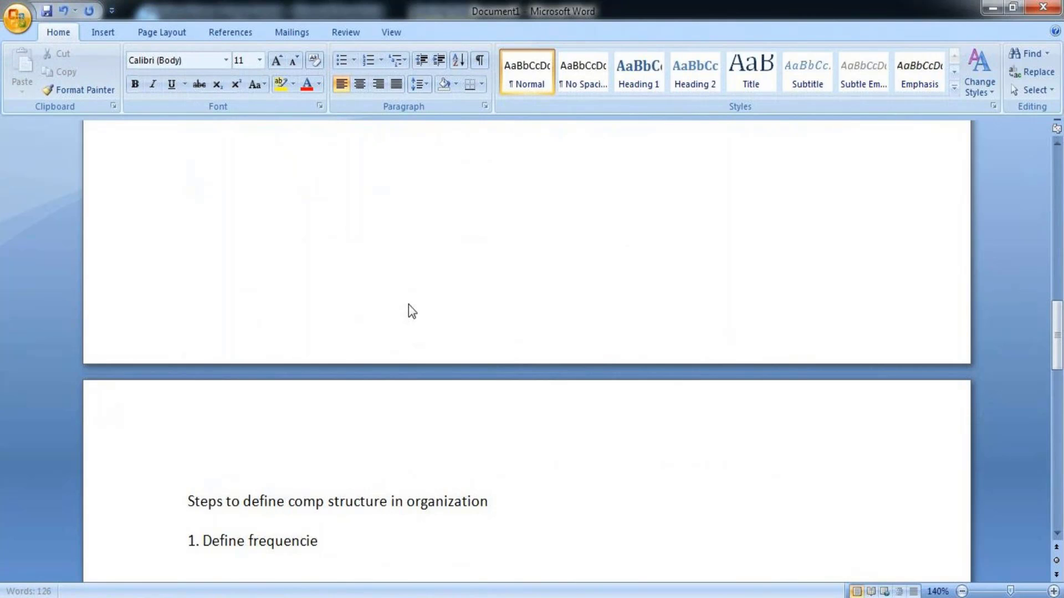
pyautogui.write('s which')
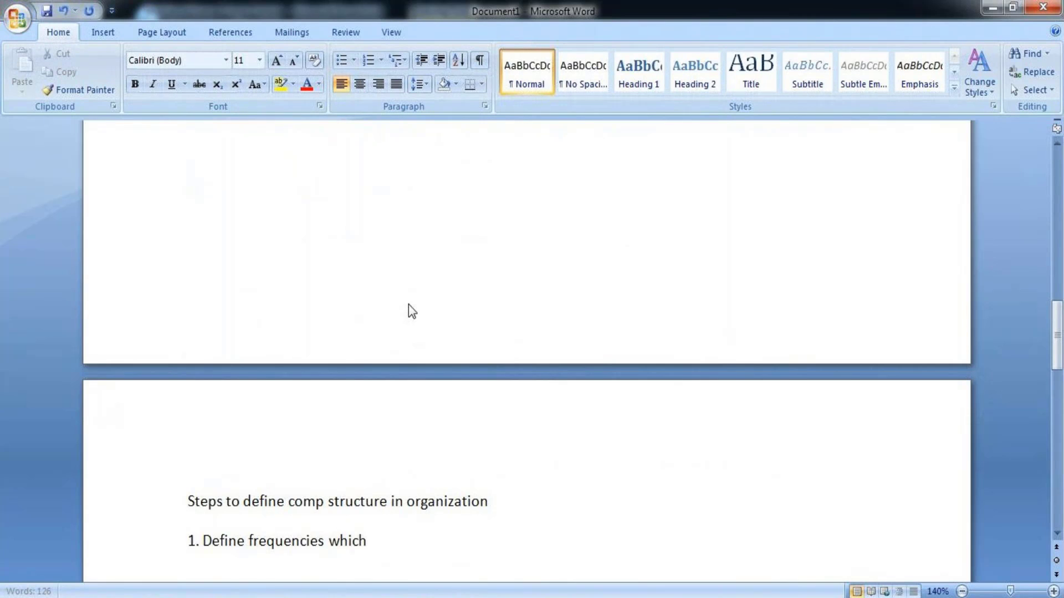
pyautogui.write(' are typia')
pyautogui.press('BackSpace')
pyautogui.write('ca')
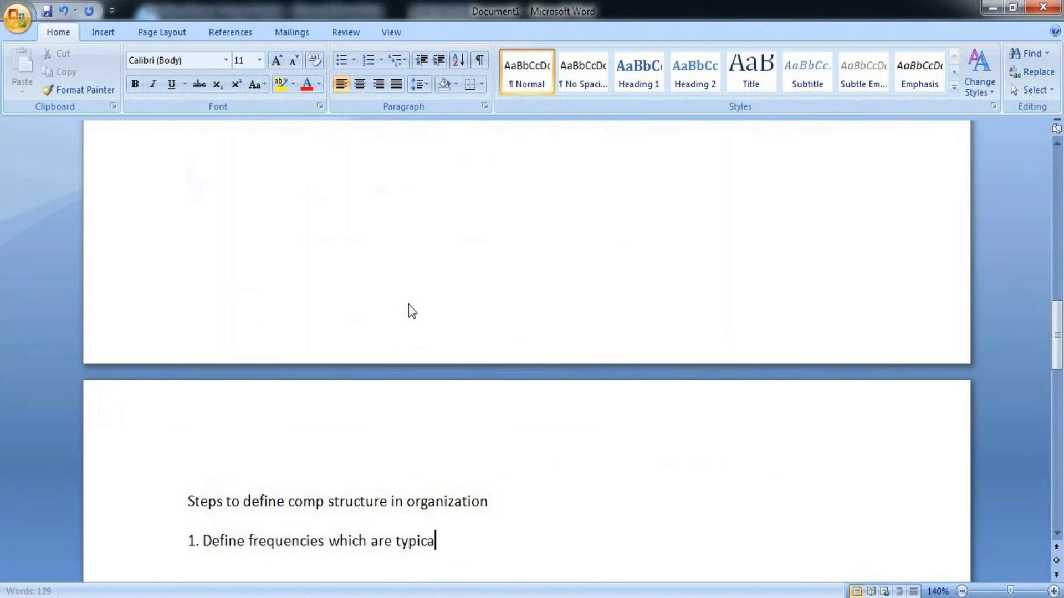
pyautogui.write('lly ')
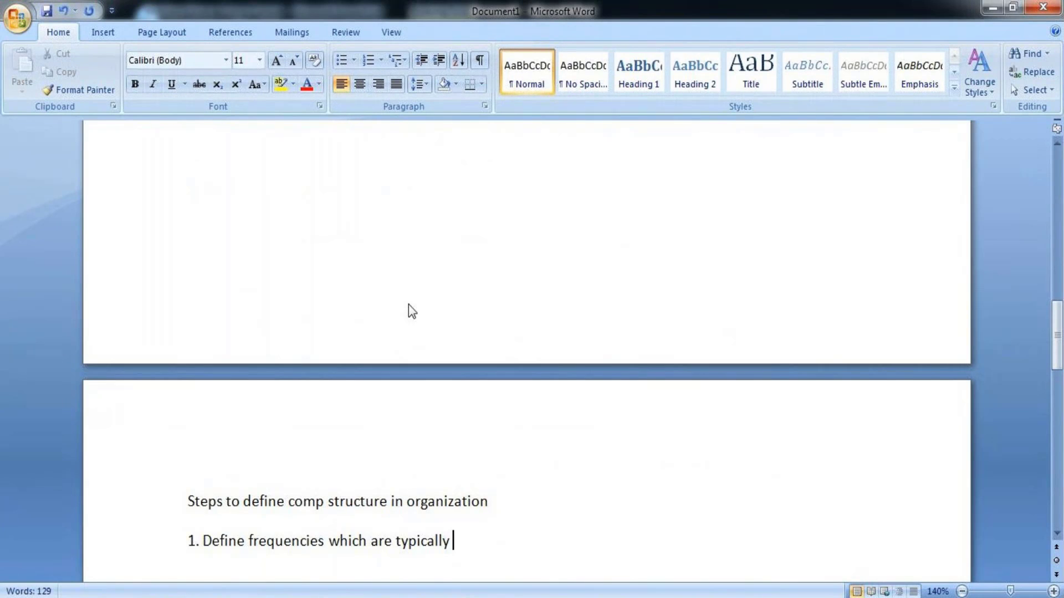
pyautogui.write('used in')
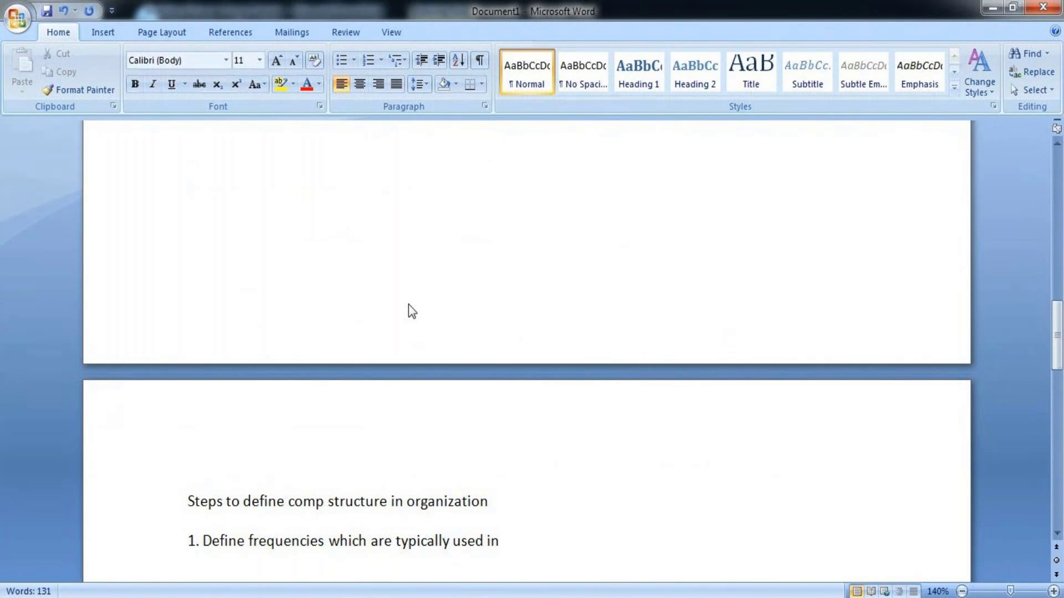
pyautogui.write('Compensation and payroll calculations')
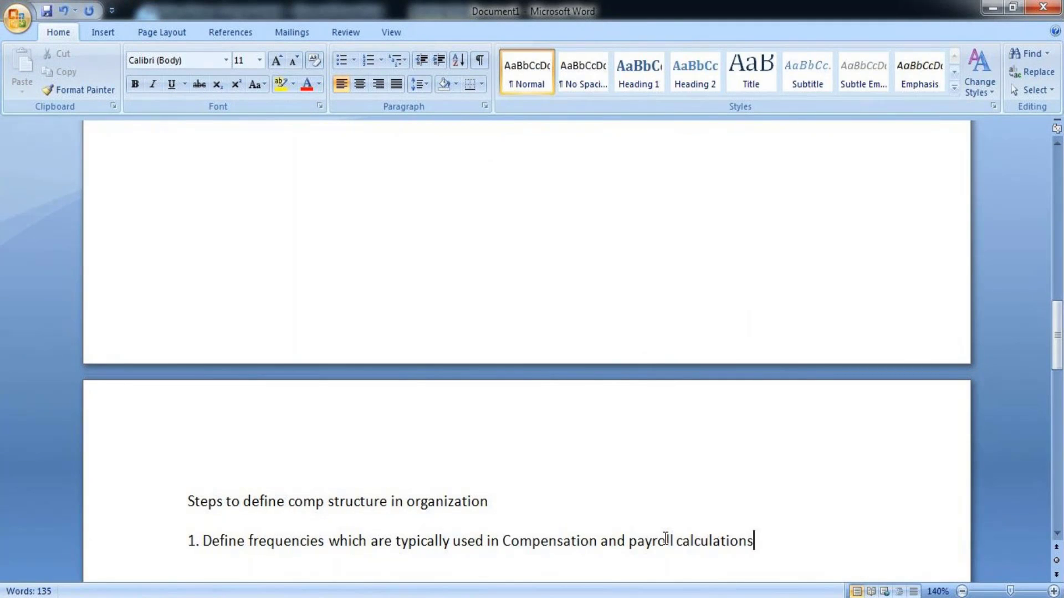
# Step: Start item 2 on a new line with the text "2. Define a comp"
pyautogui.scroll(-1, 665, 540)
pyautogui.press('Return')
pyautogui.write('2.')
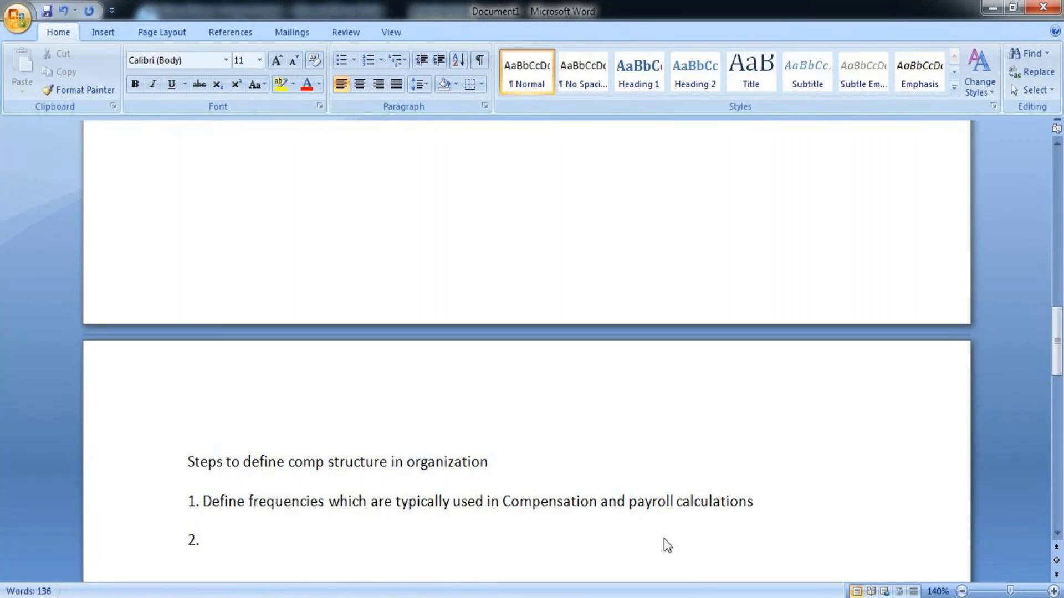
pyautogui.write('Define C')
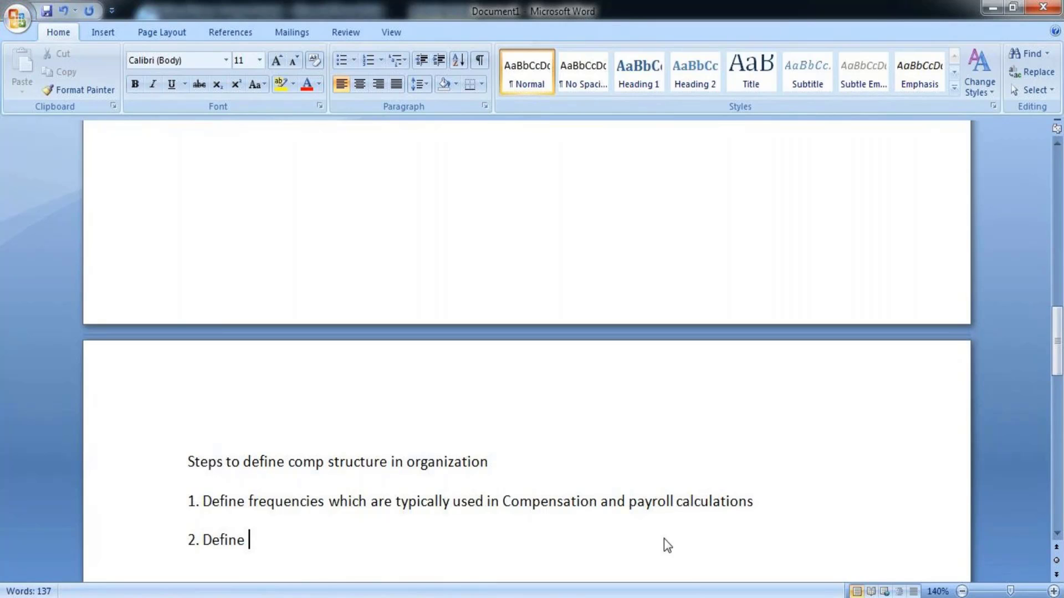
pyautogui.press('BackSpace')
pyautogui.write('A')
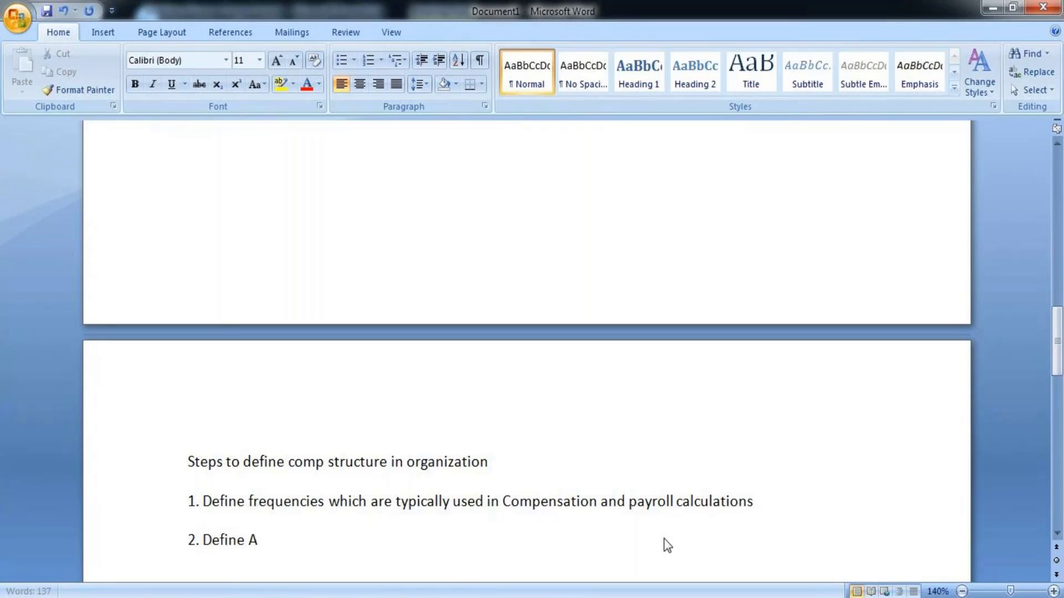
pyautogui.press('BackSpace')
pyautogui.press('BackSpace')
pyautogui.write('a e')
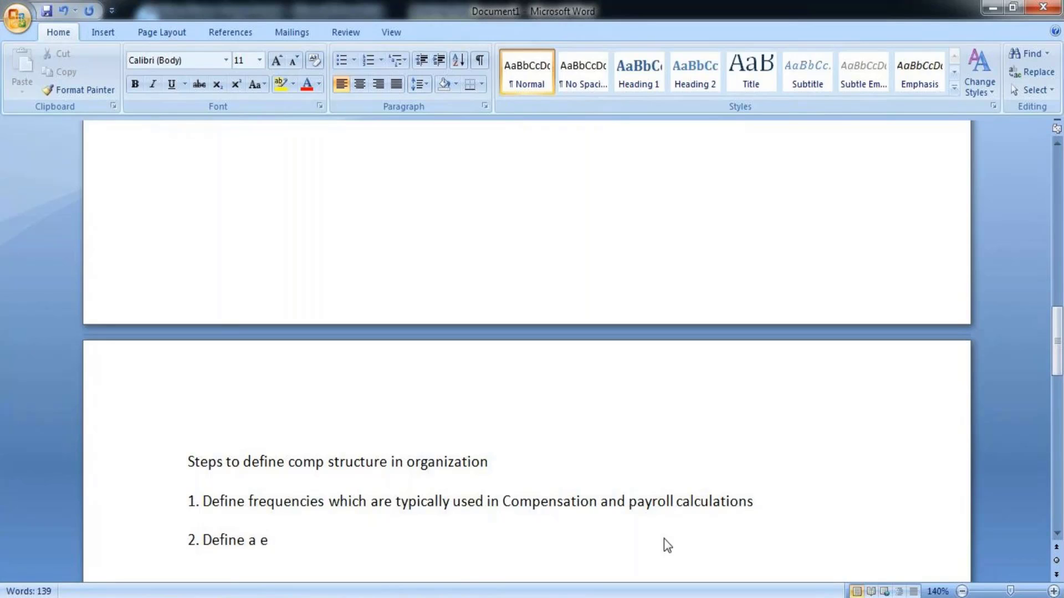
pyautogui.press('BackSpace')
pyautogui.write('comp ')
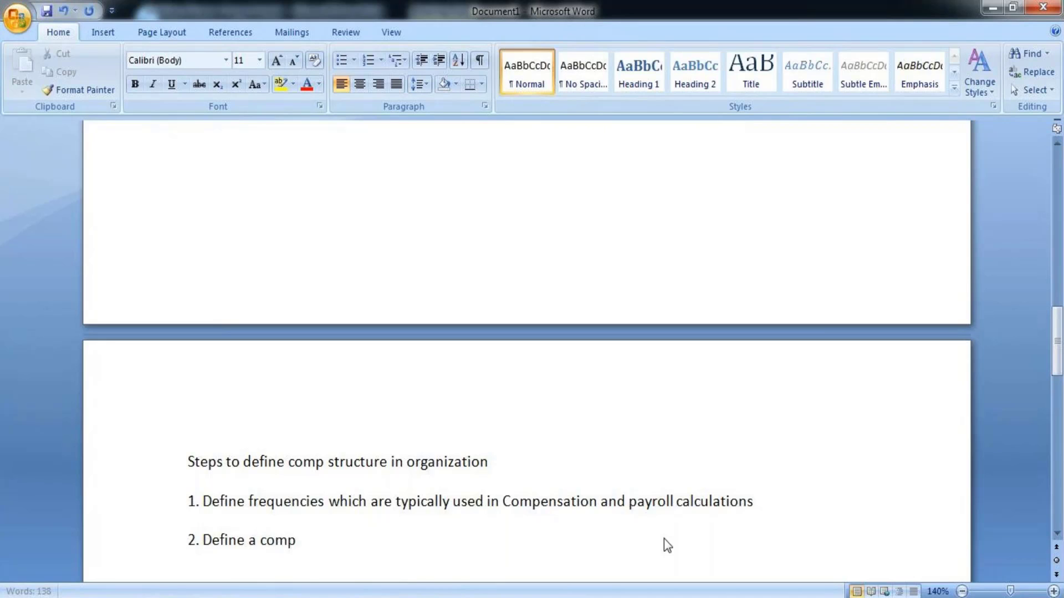
# Step: Continue item 2 with "element which will link compensation and payroll"
pyautogui.write('elemen')
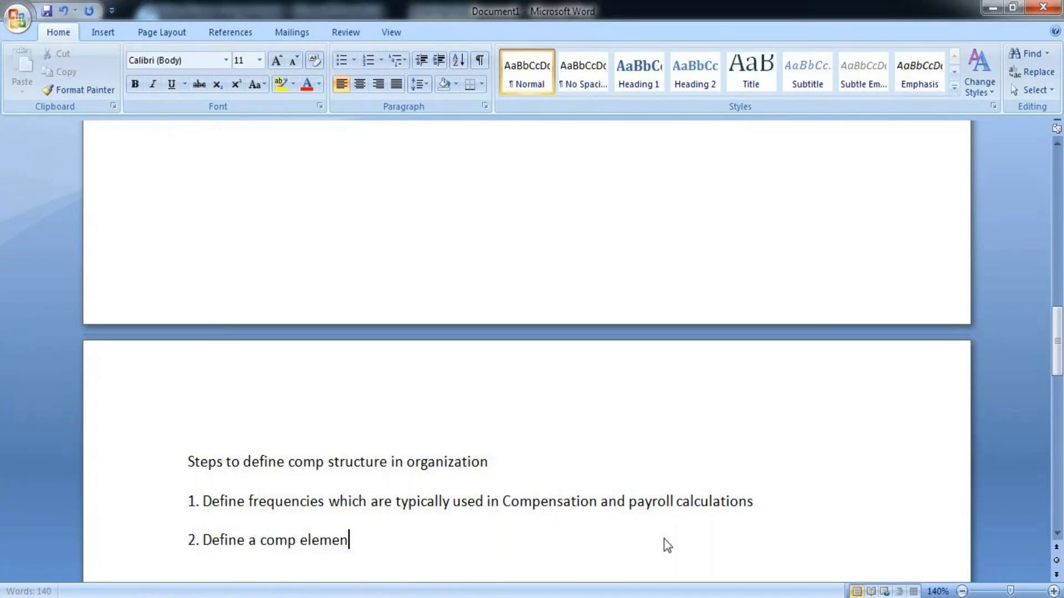
pyautogui.write('t whic')
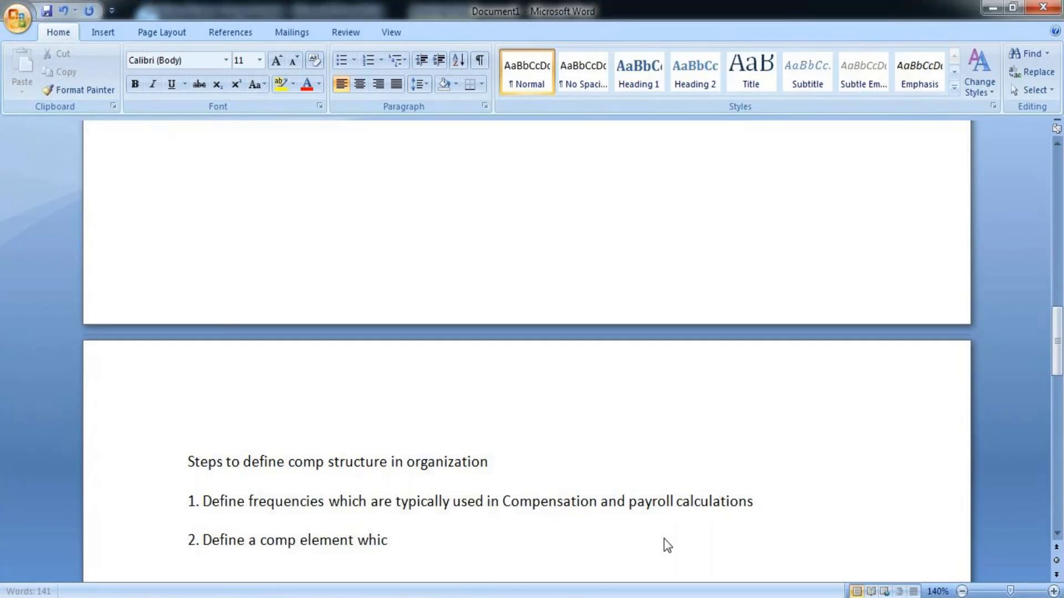
pyautogui.write('h will lick')
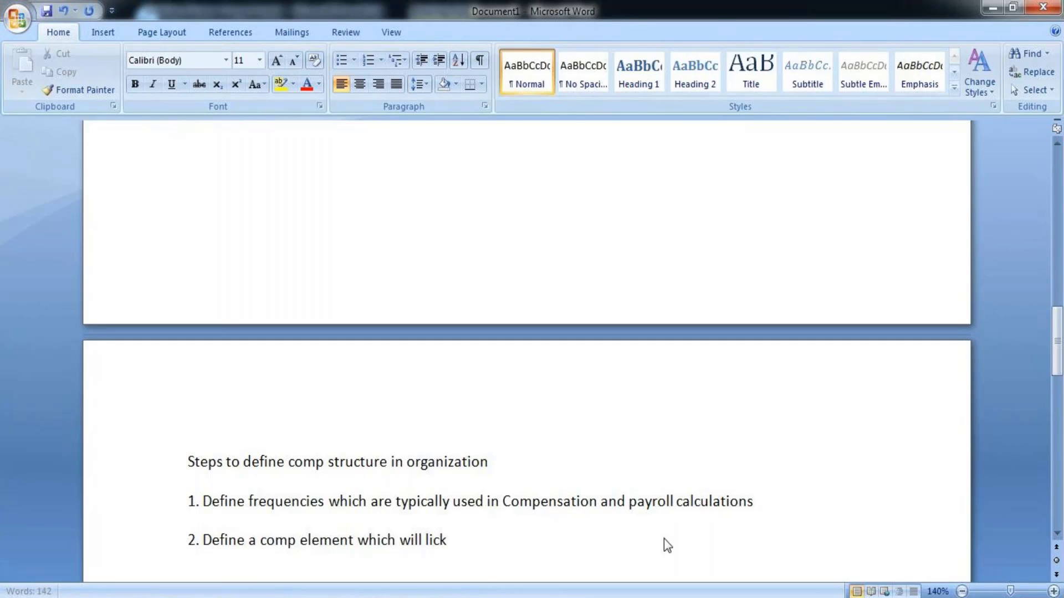
pyautogui.press('BackSpace')
pyautogui.press('BackSpace')
pyautogui.write('nk')
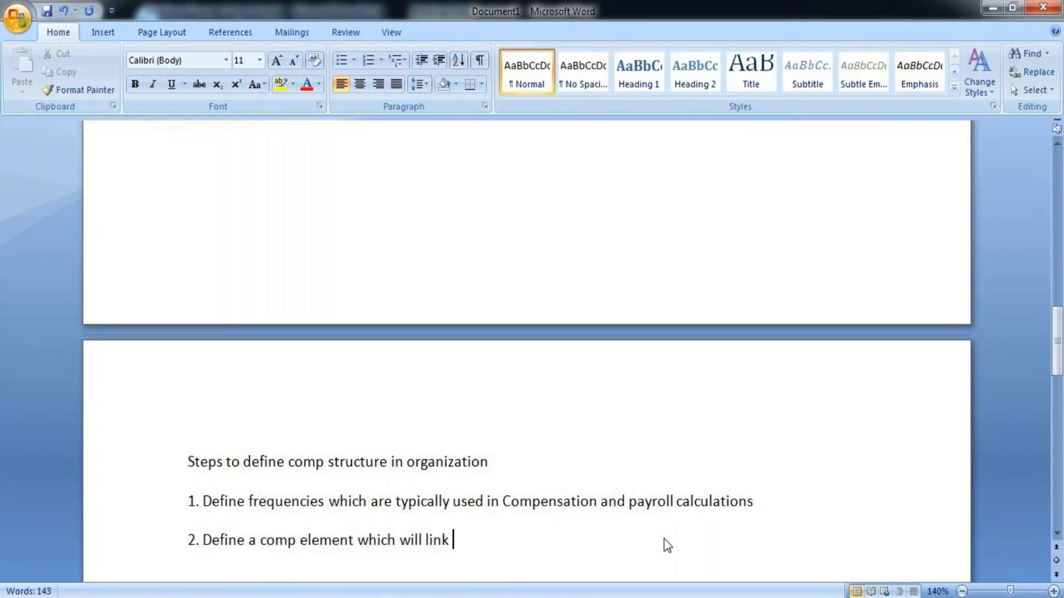
pyautogui.write(' comp')
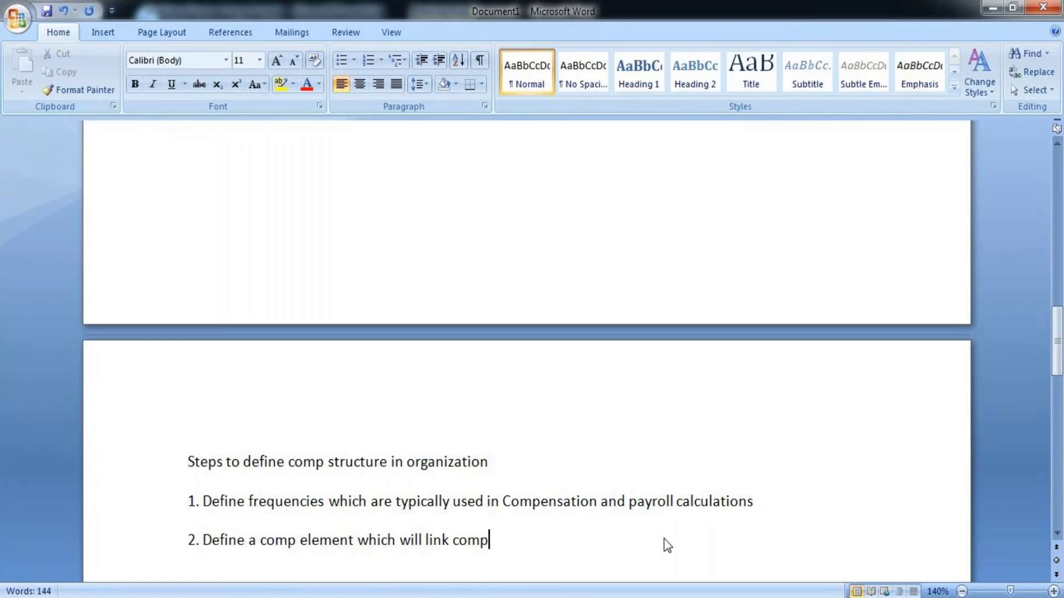
pyautogui.write('ensation ')
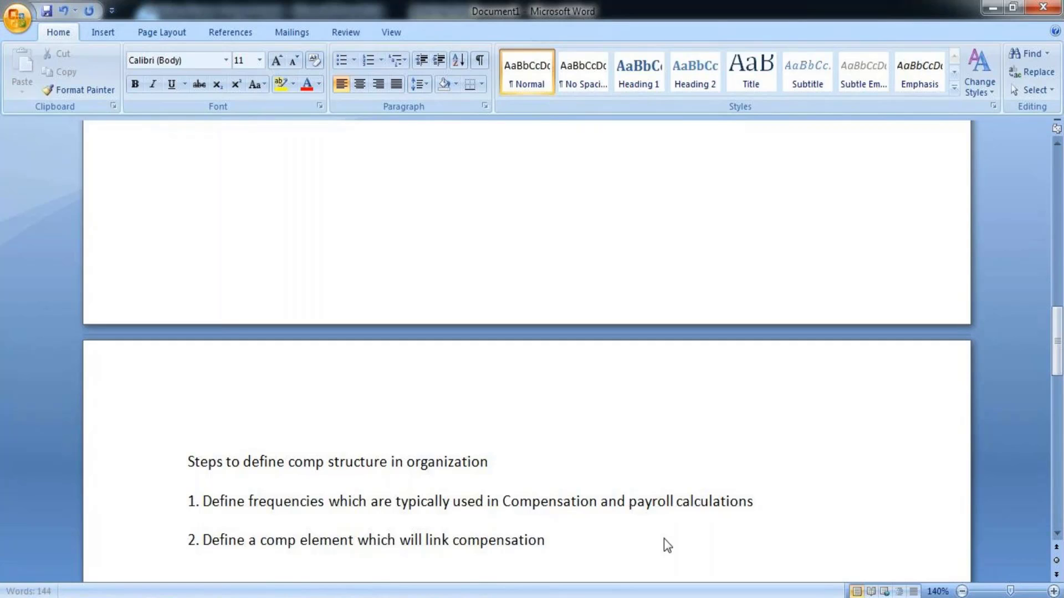
pyautogui.write('and payroll')
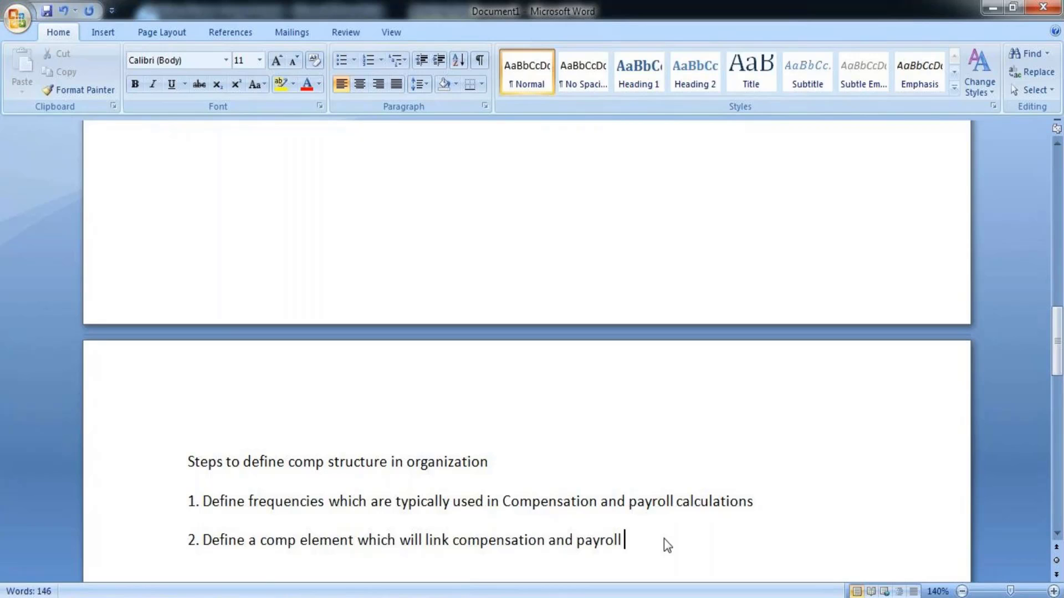
# Step: Finish item 2 with "which will help in communicating comp data" and begin a new paragraph
pyautogui.write(' wh')
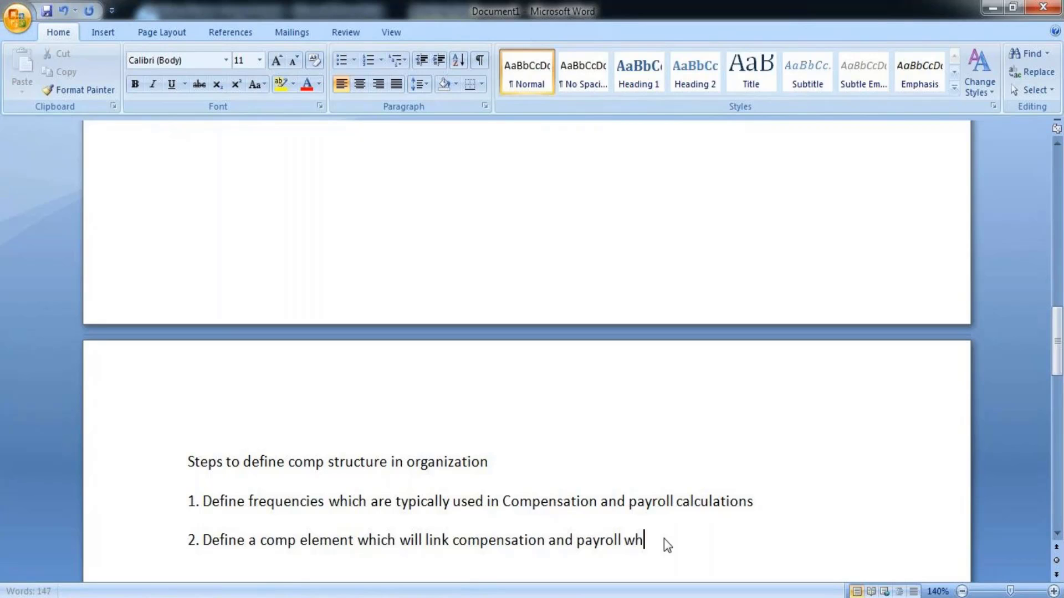
pyautogui.write('ich will help ')
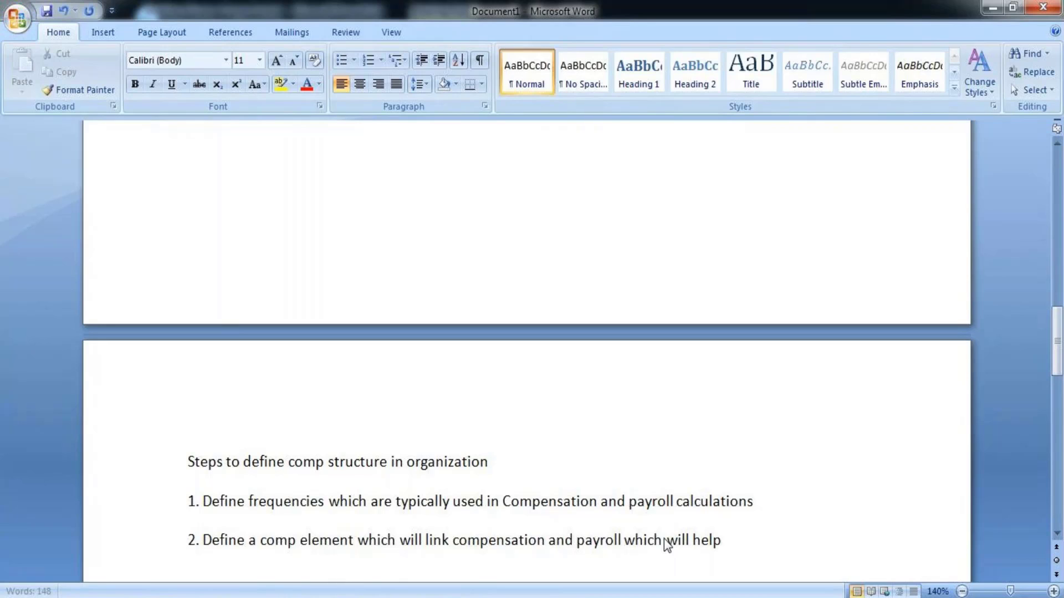
pyautogui.write('in com')
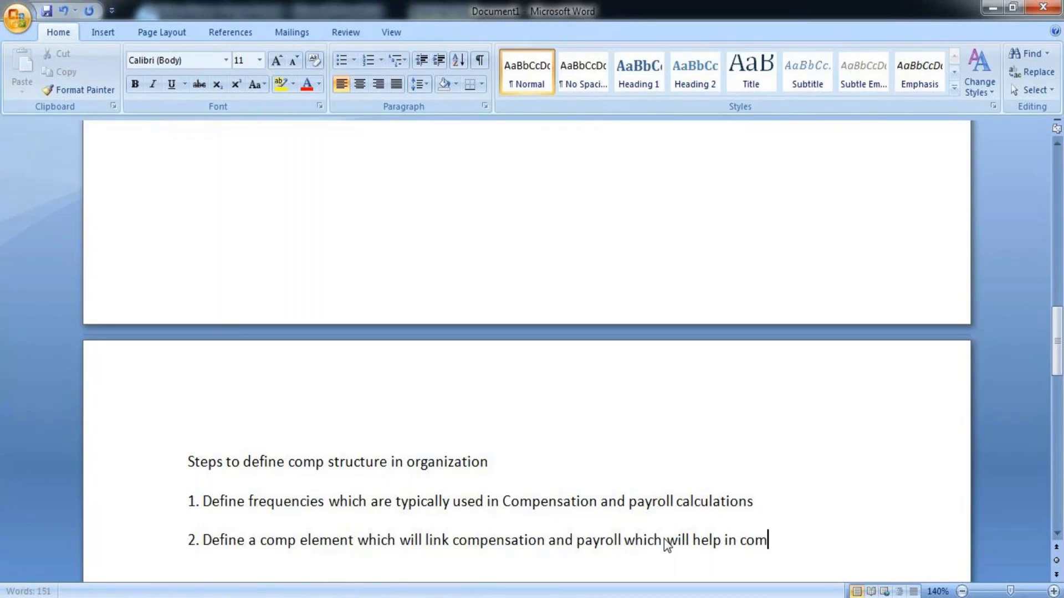
pyautogui.write('municating')
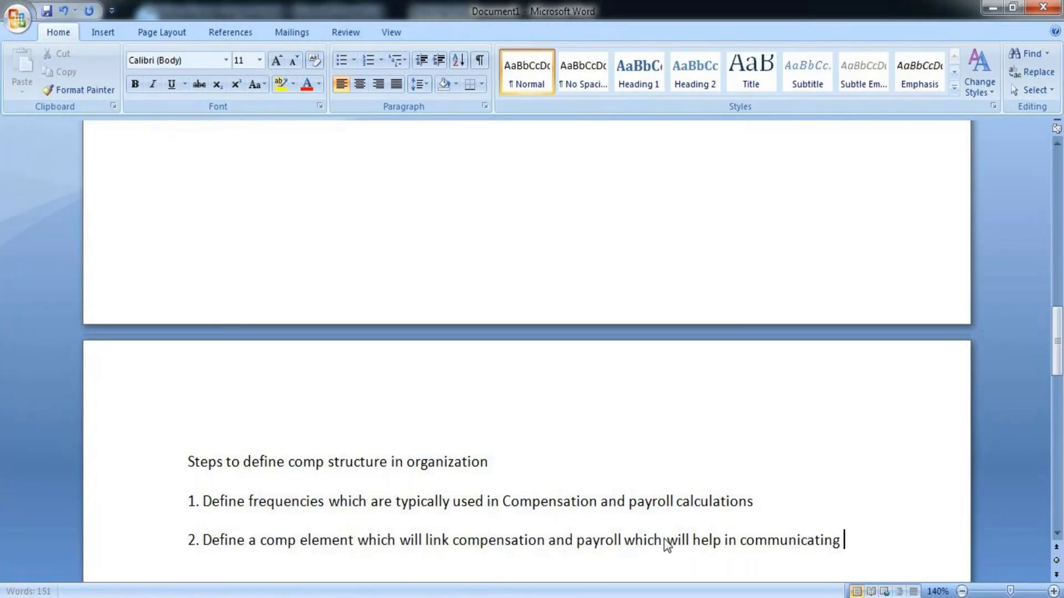
pyautogui.write(' comp ')
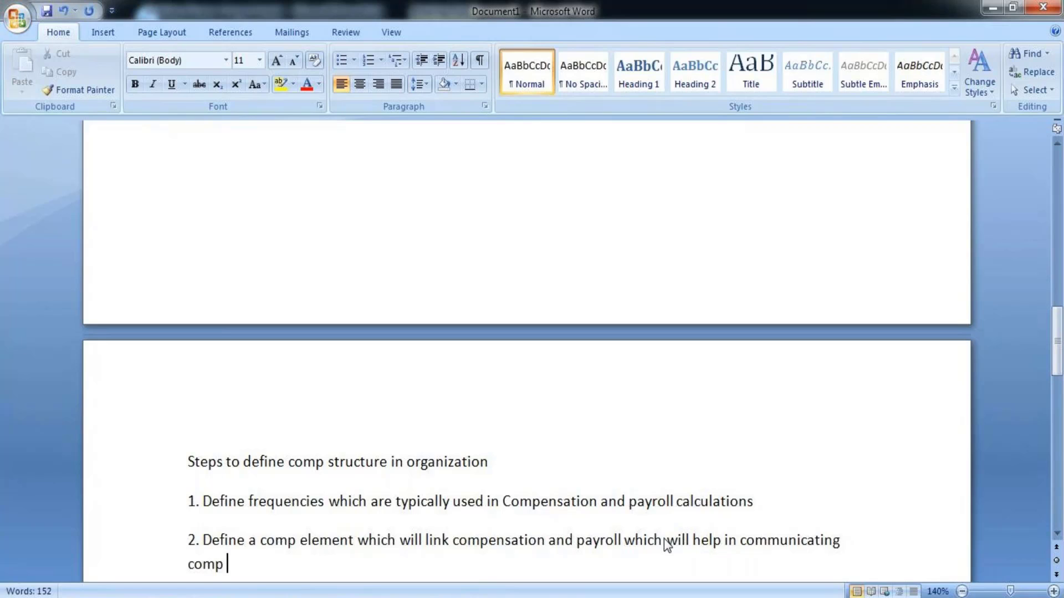
pyautogui.write('data')
pyautogui.press('Return')
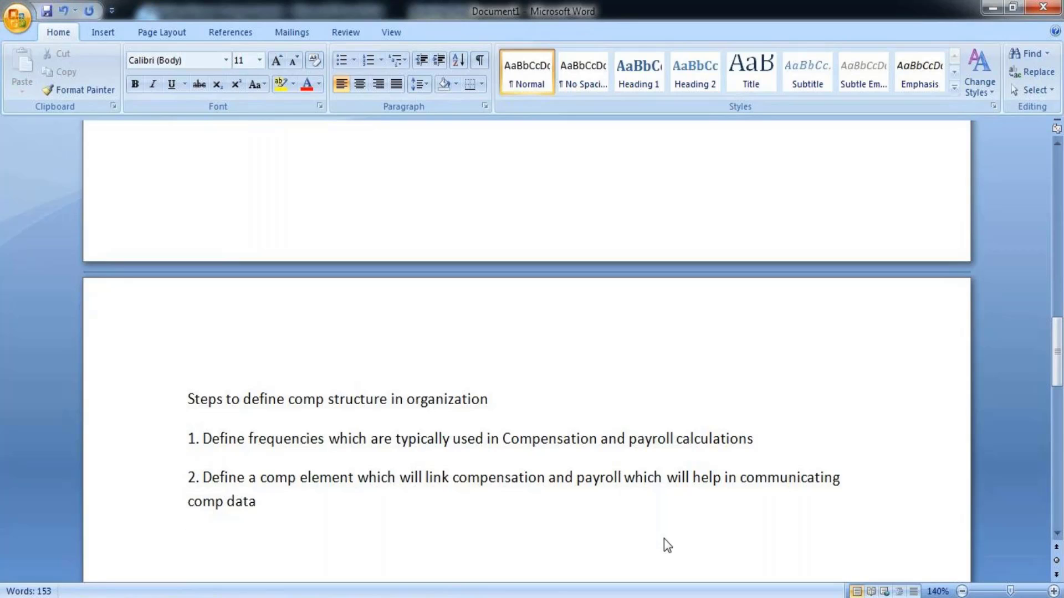
# Step: Write the beginning of item 3: "3. Create a comp basis that establishes one or more definitions"
pyautogui.write('3. Create a comp basis')
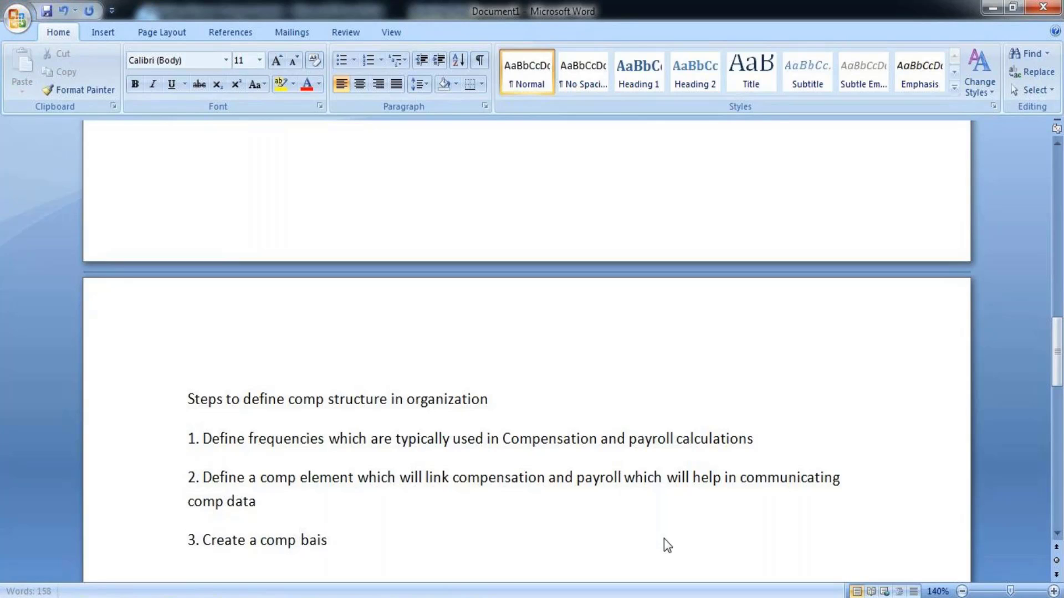
pyautogui.write(' that establishes ')
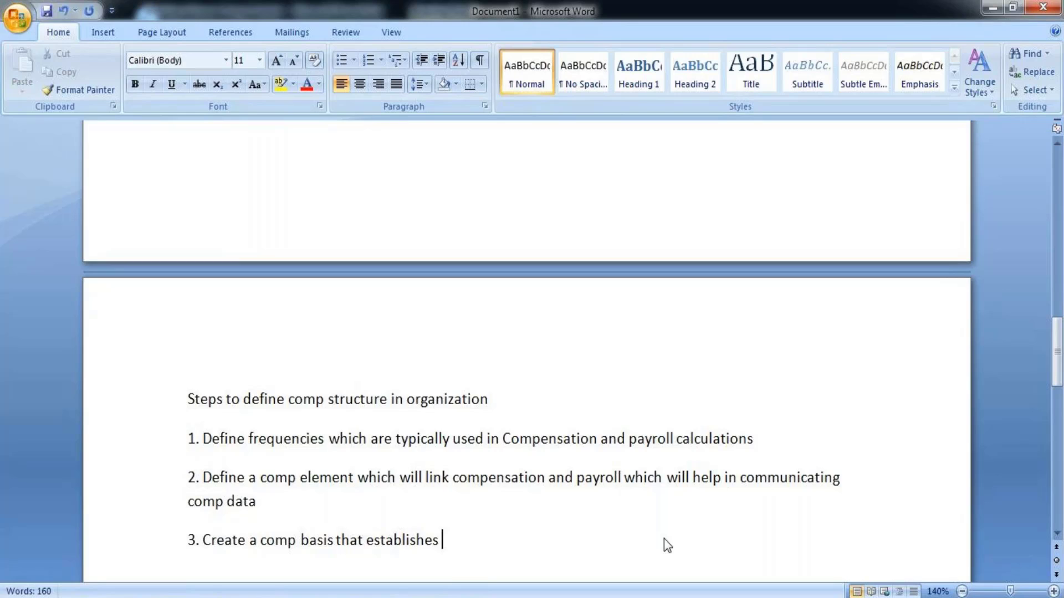
pyautogui.write('one or more')
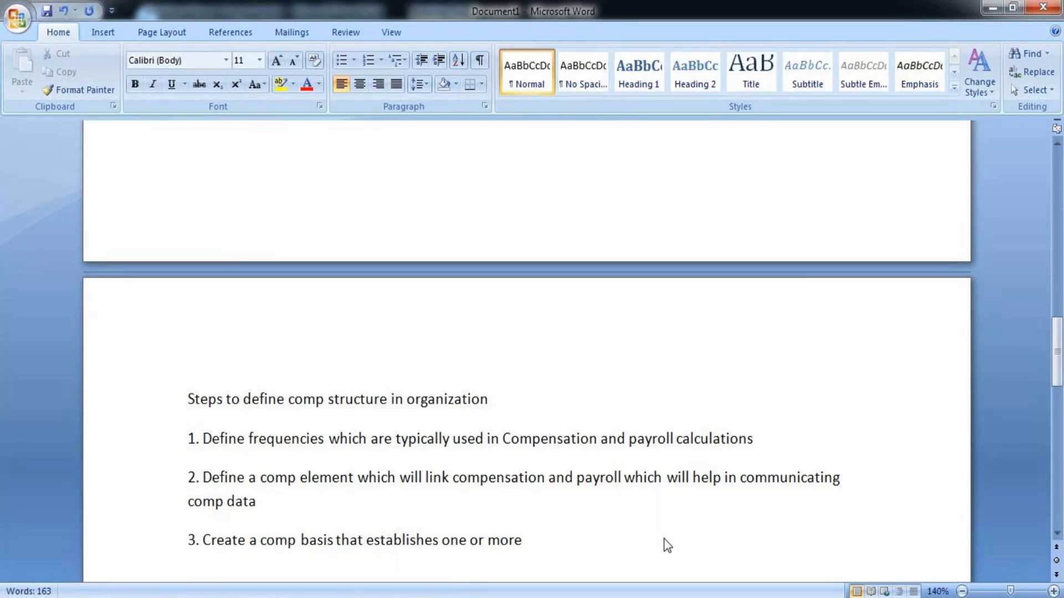
pyautogui.write(' def')
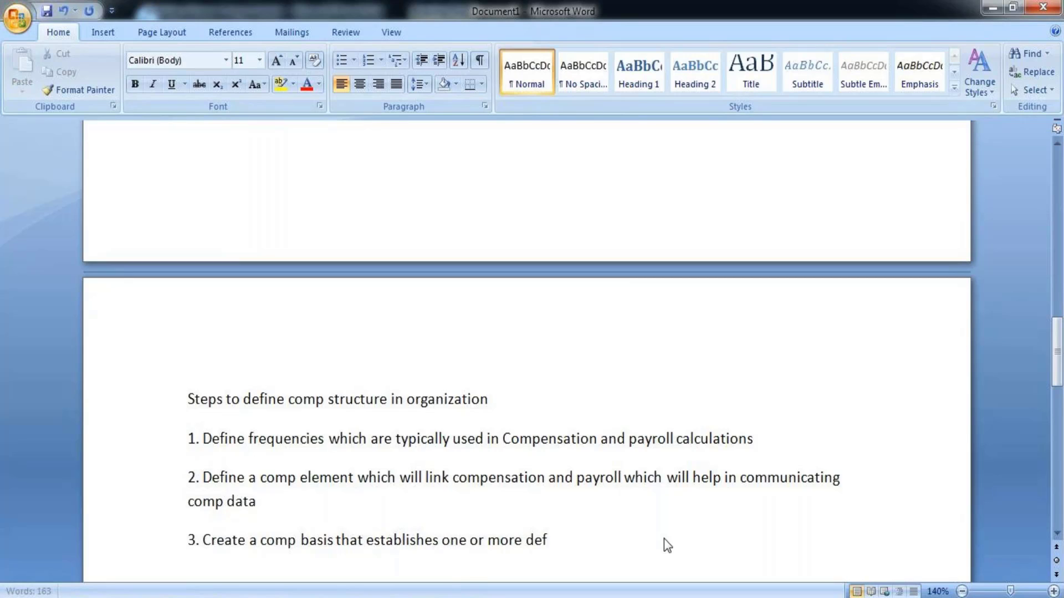
pyautogui.write('initions')
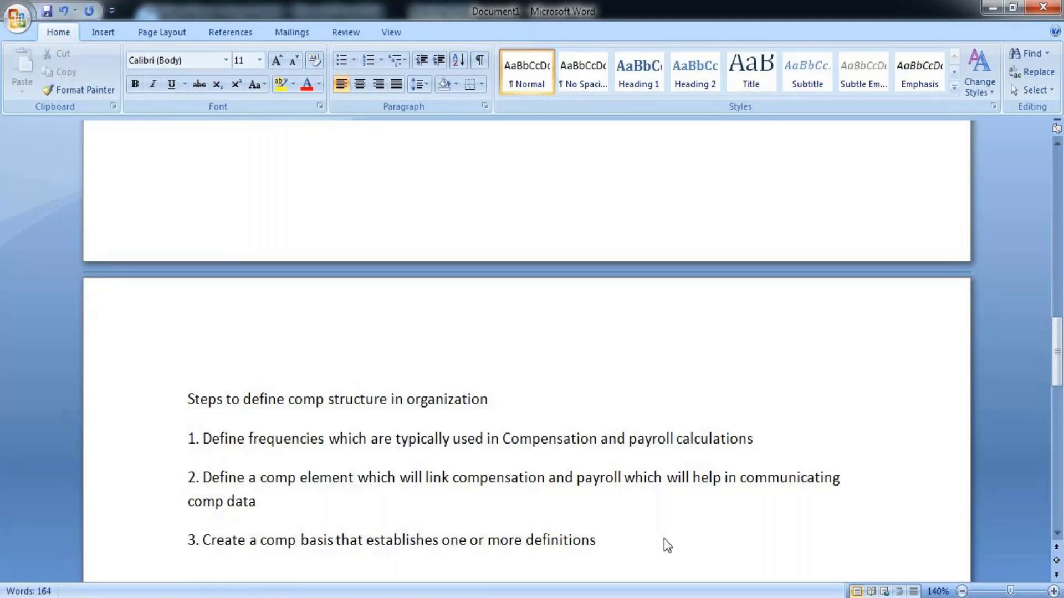
# Step: Finish item 3 with "of earnings for different group of emplyees" and begin a new paragraph
pyautogui.write(' of ear')
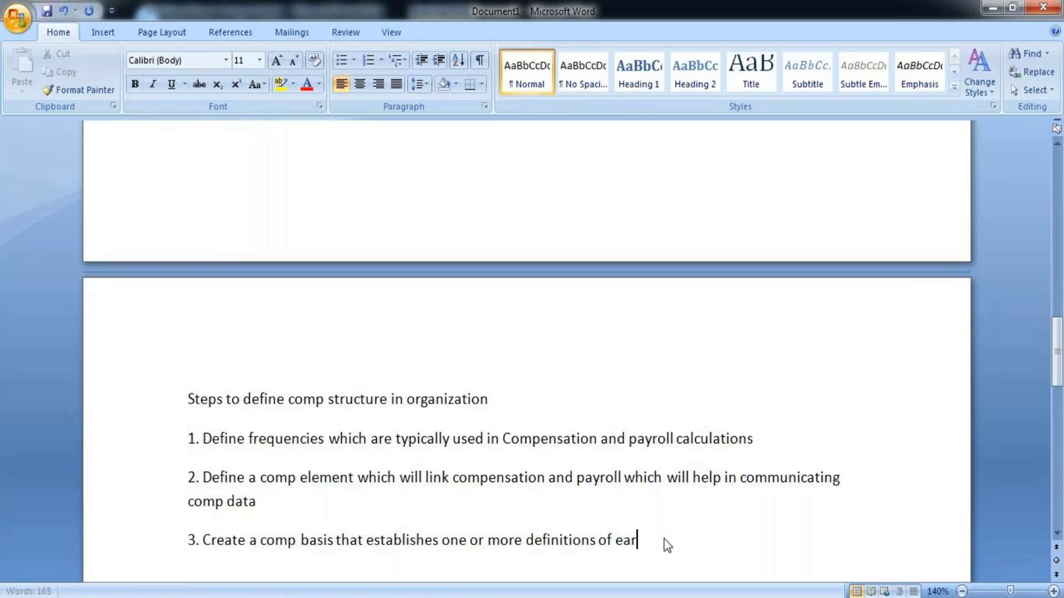
pyautogui.write('nings a')
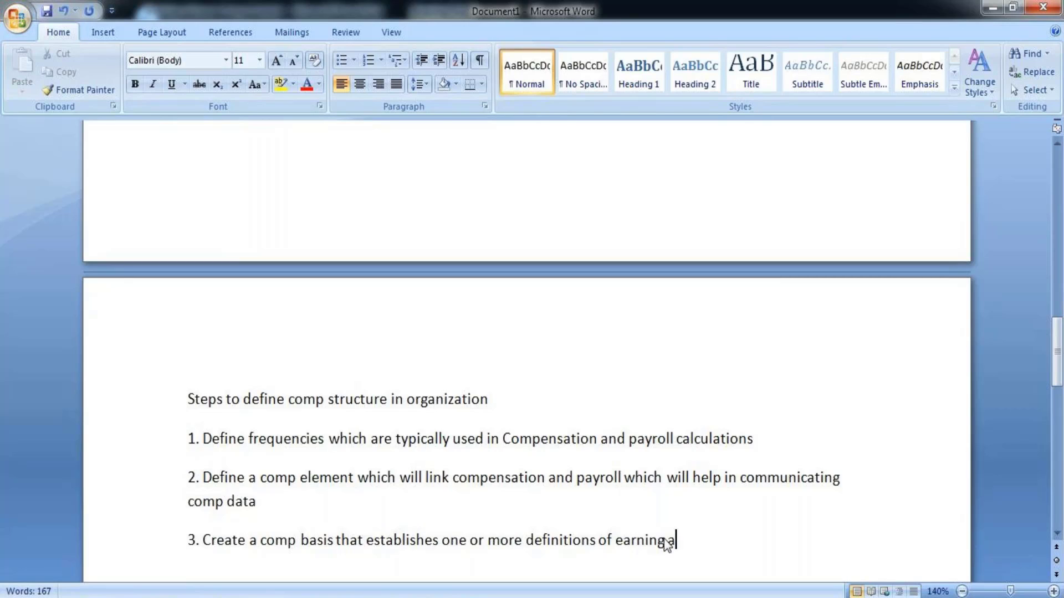
pyautogui.press('BackSpace')
pyautogui.press('BackSpace')
pyautogui.write('for differ')
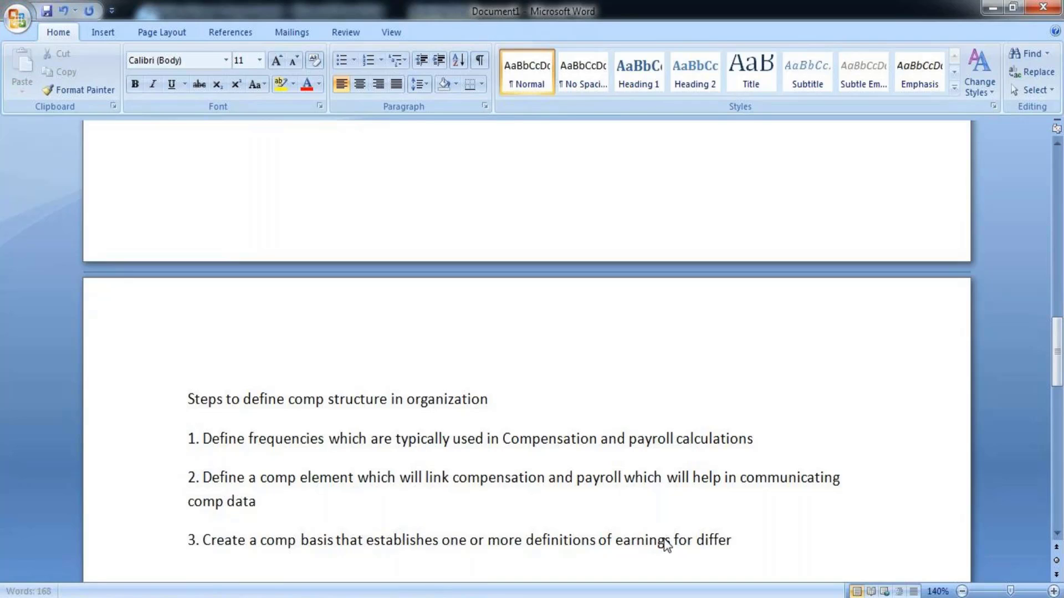
pyautogui.write('ent group of em')
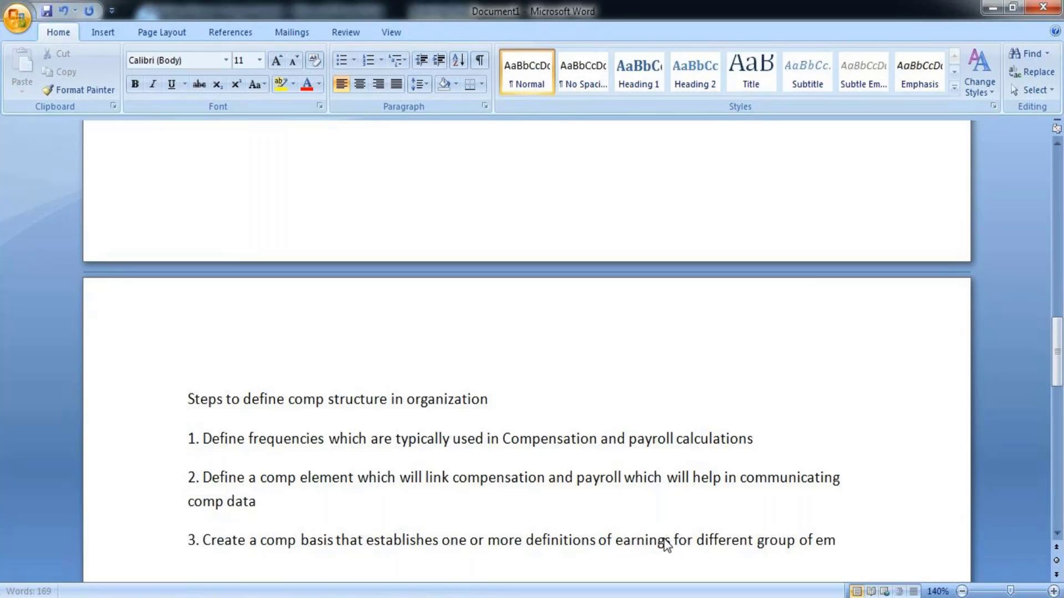
pyautogui.write('plyees')
pyautogui.press('Return')
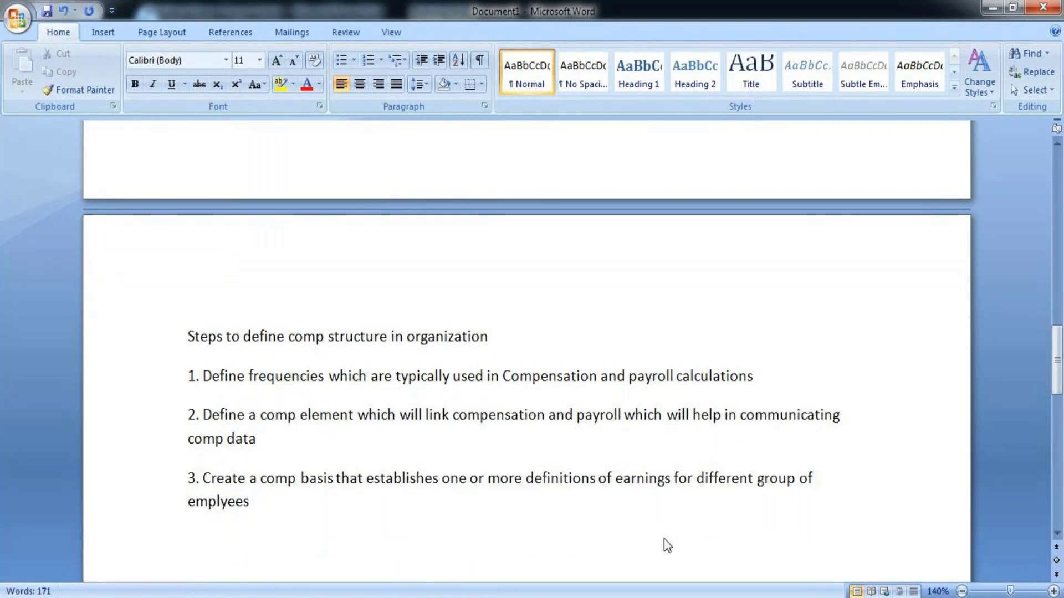
# Step: Write the beginning of item 4: "4. Defining eligibility rules that will allow to generate compensation"
pyautogui.write('4.')
pyautogui.write('Defining ')
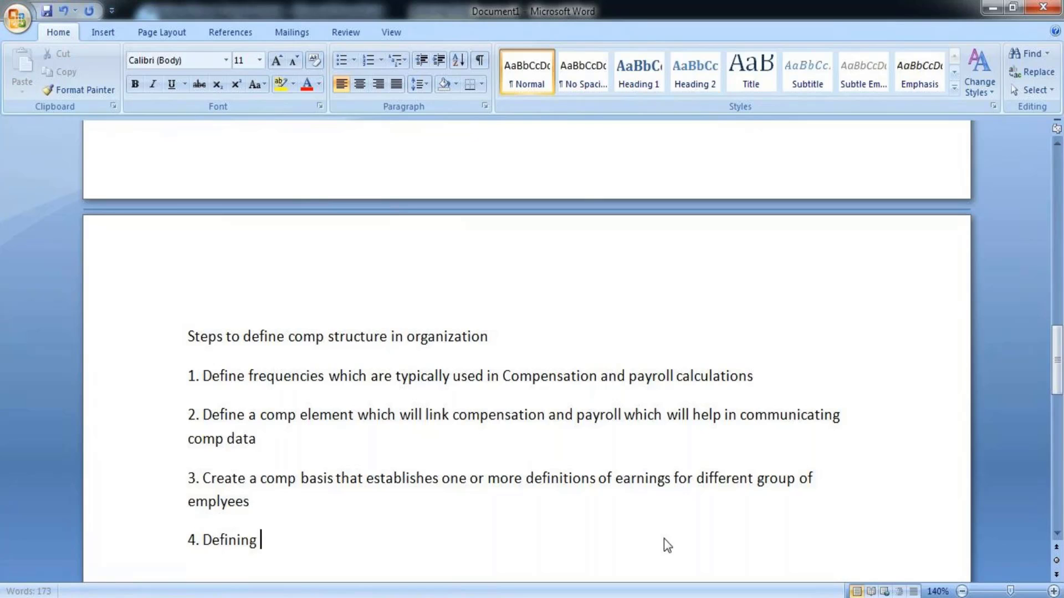
pyautogui.write('eligibi')
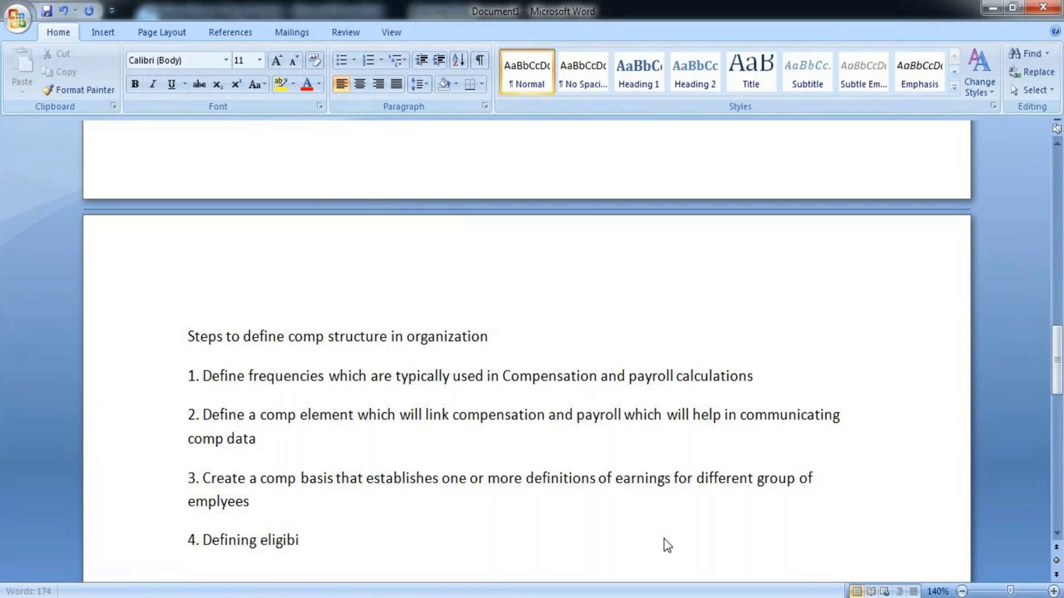
pyautogui.write('lity rule')
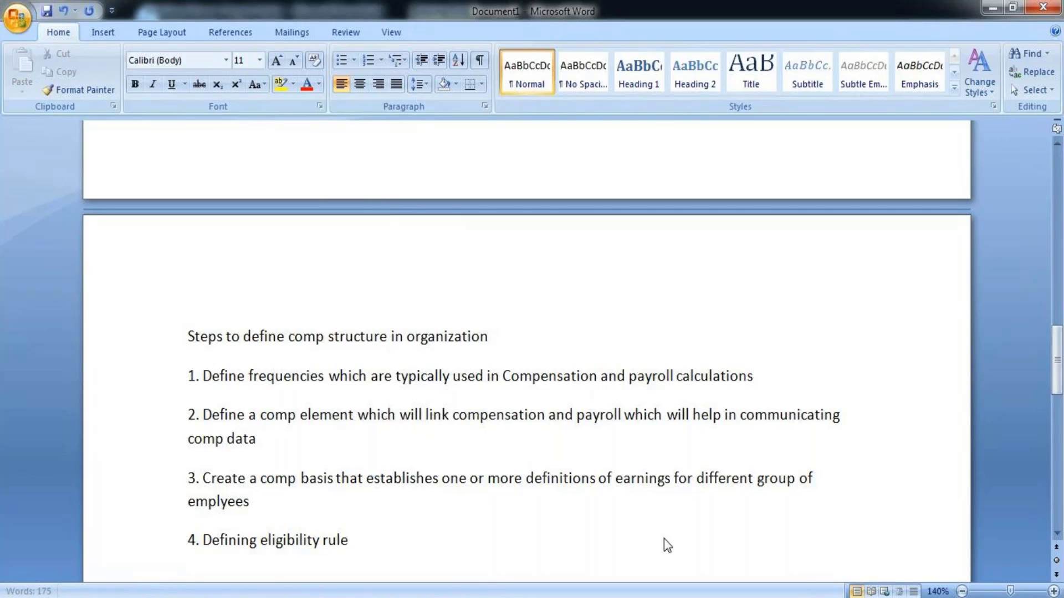
pyautogui.write('s that w')
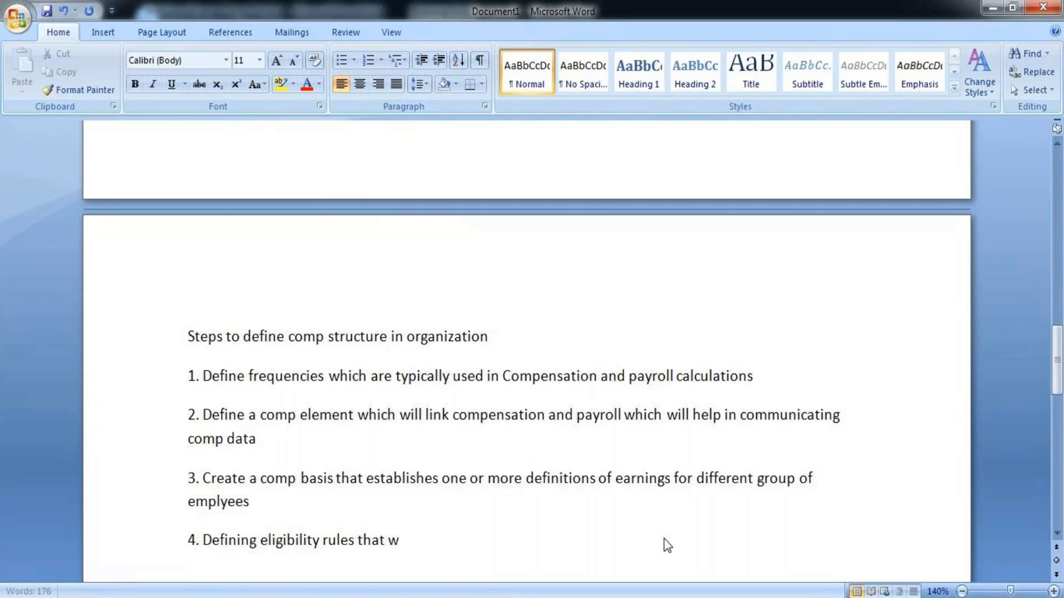
pyautogui.write('ill allo')
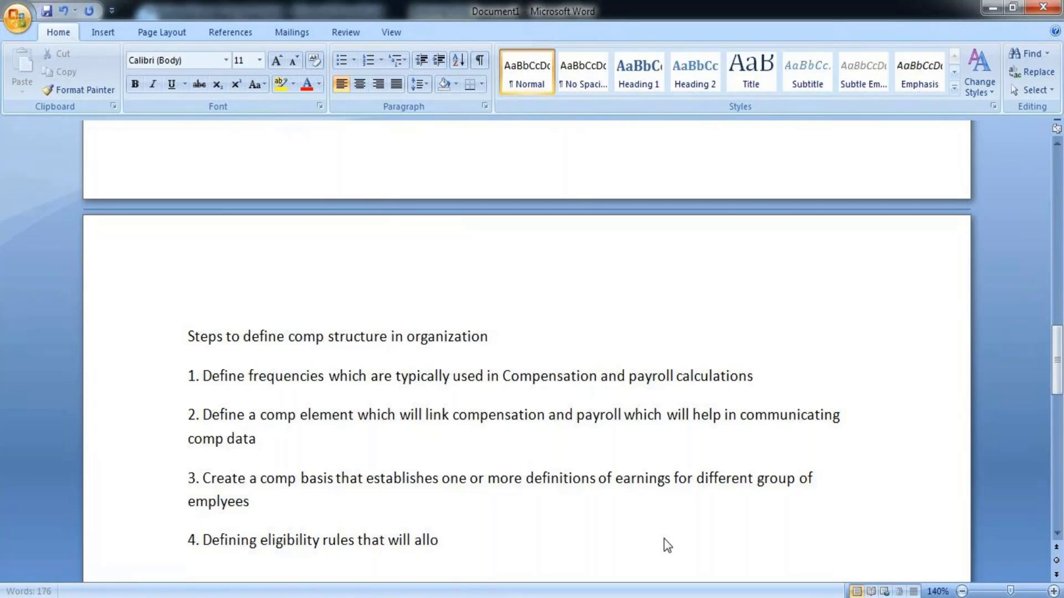
pyautogui.write('w to gener')
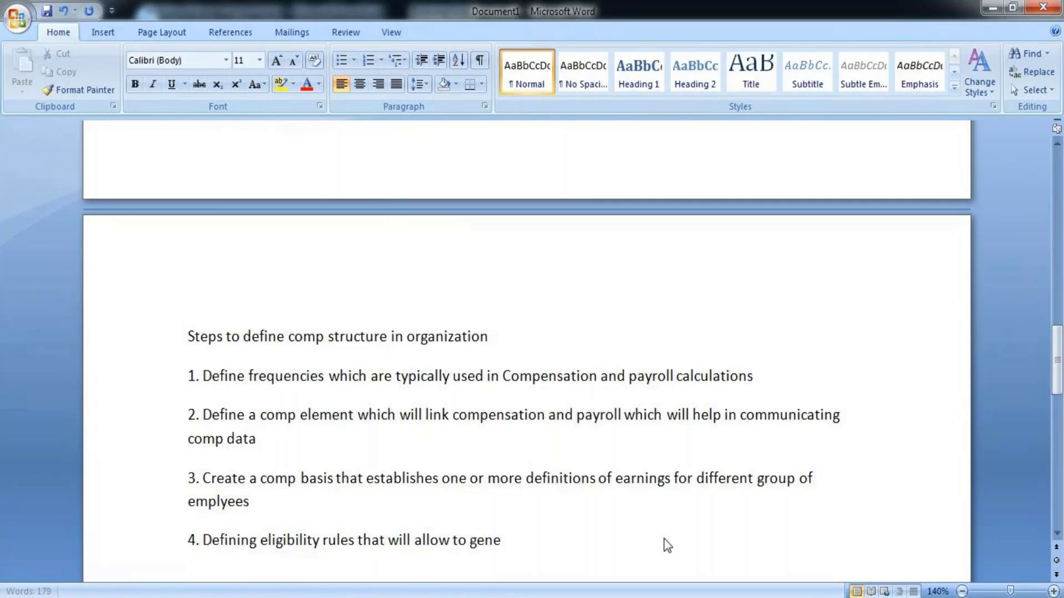
pyautogui.press('BackSpace')
pyautogui.press('BackSpace')
pyautogui.write('erate c')
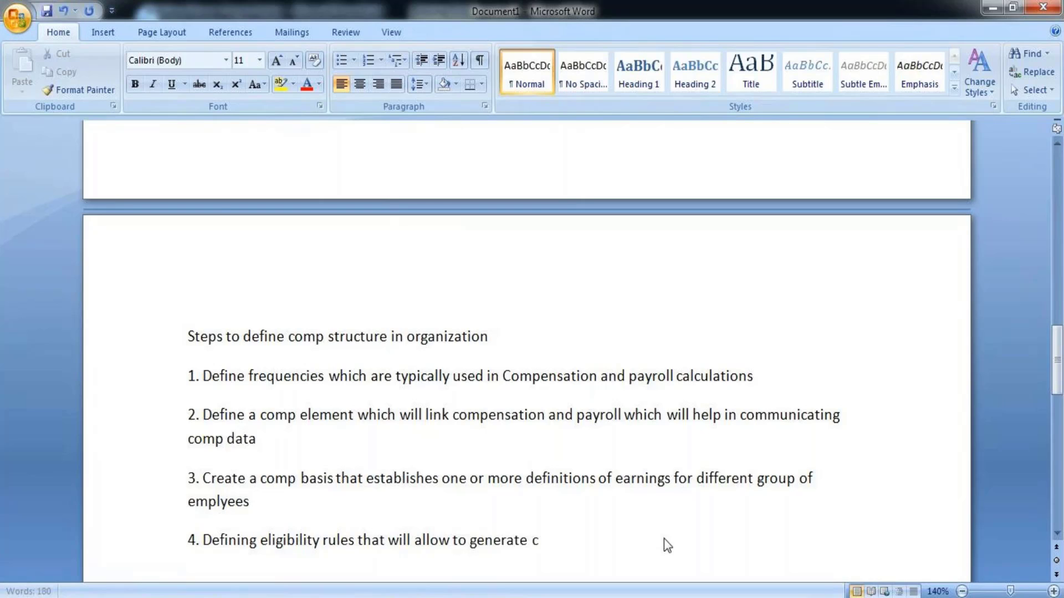
pyautogui.write('ompensa')
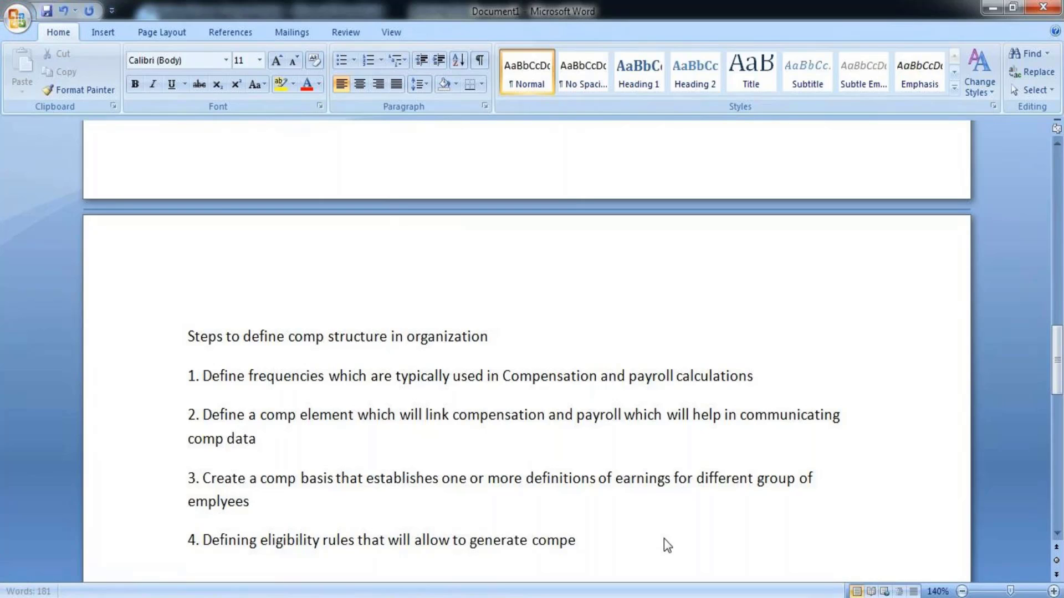
pyautogui.write('ion')
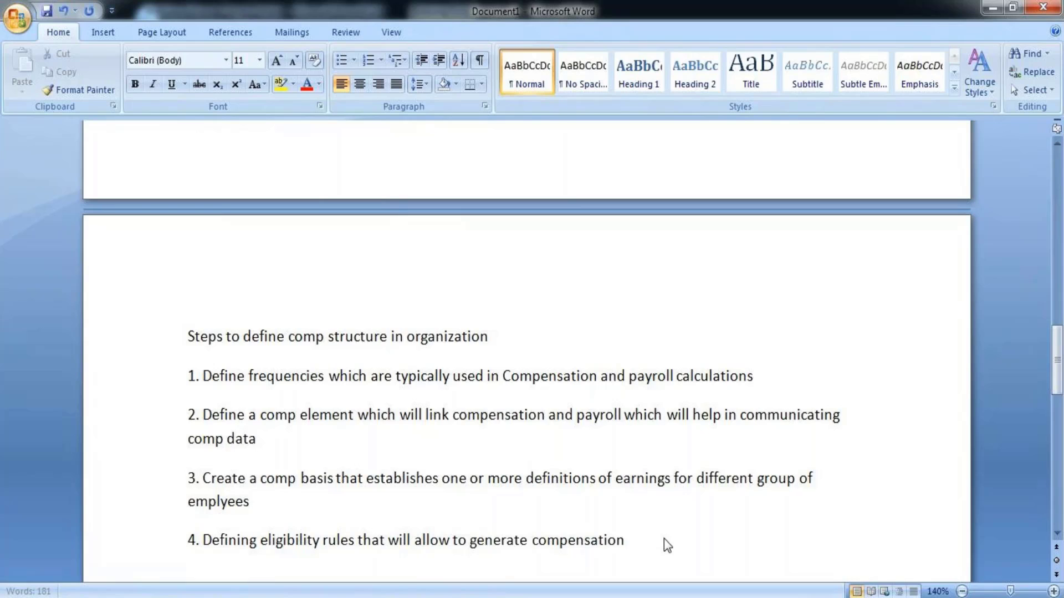
# Step: Finish item 4 with "for specific group of team members" and begin a new paragraph
pyautogui.write(' for specific grou')
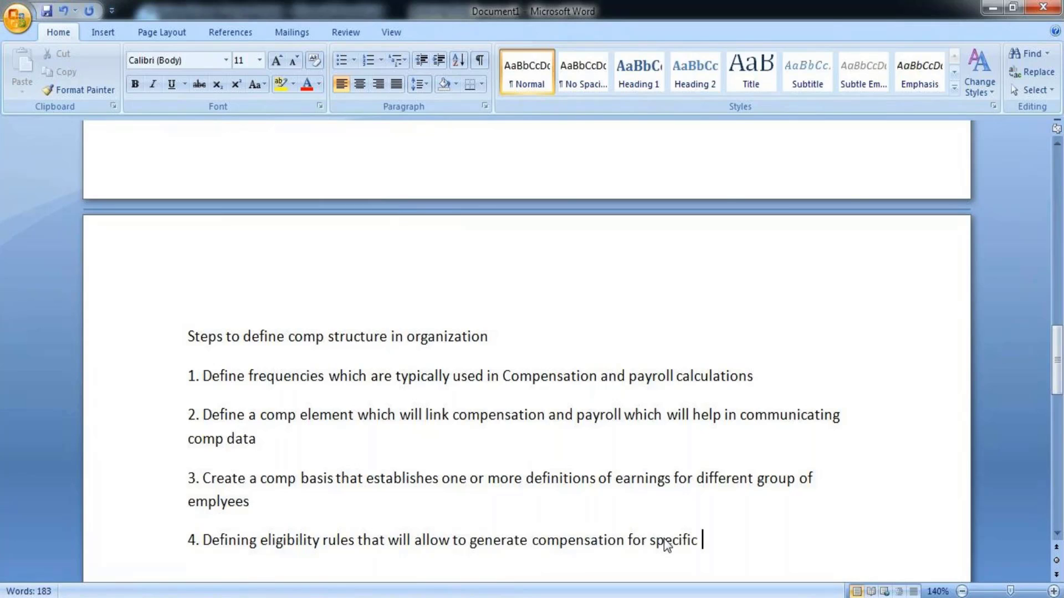
pyautogui.write('p o')
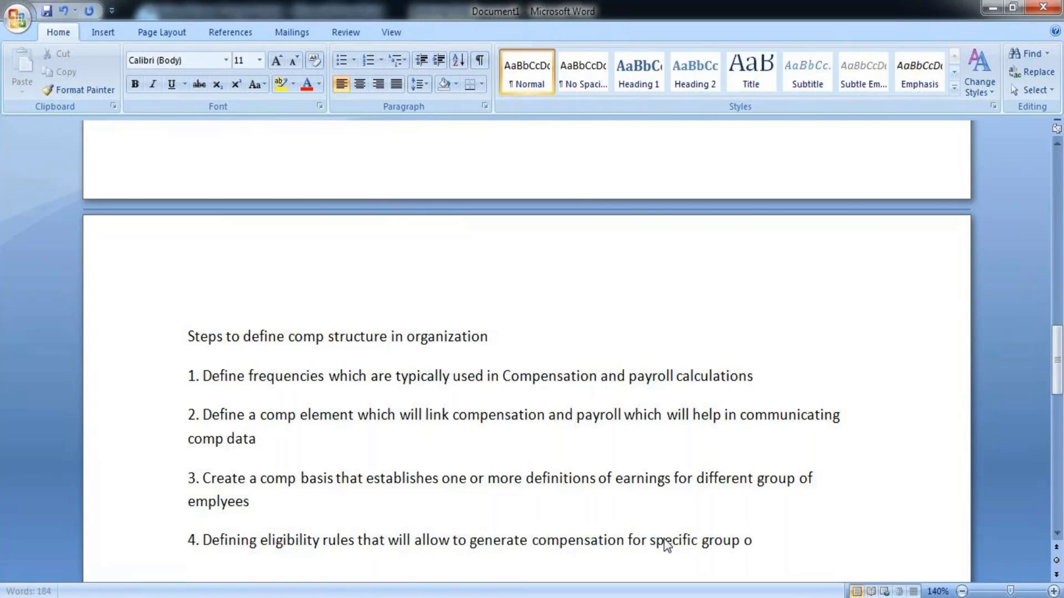
pyautogui.write('f team members')
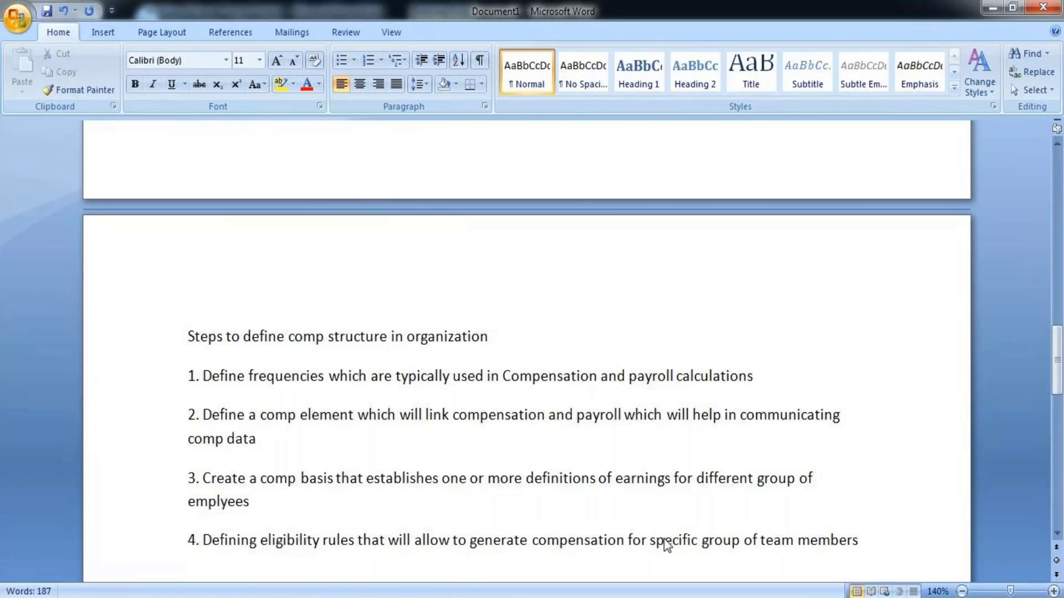
pyautogui.press('Return')
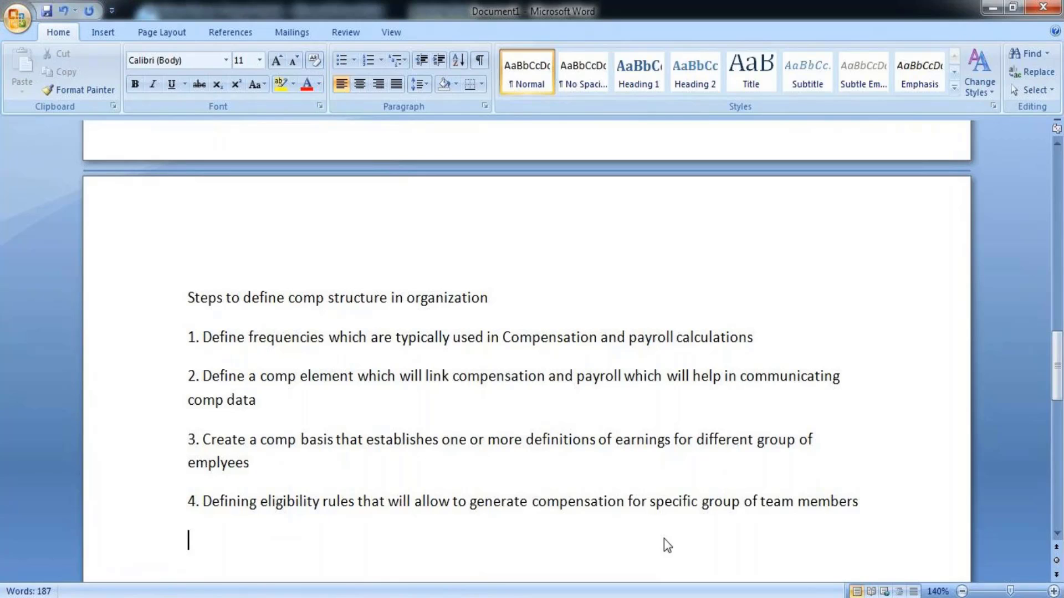
# Step: Write item 5 as "5. Define Comp plans & comp grades" and begin a new paragraph
pyautogui.write('5.')
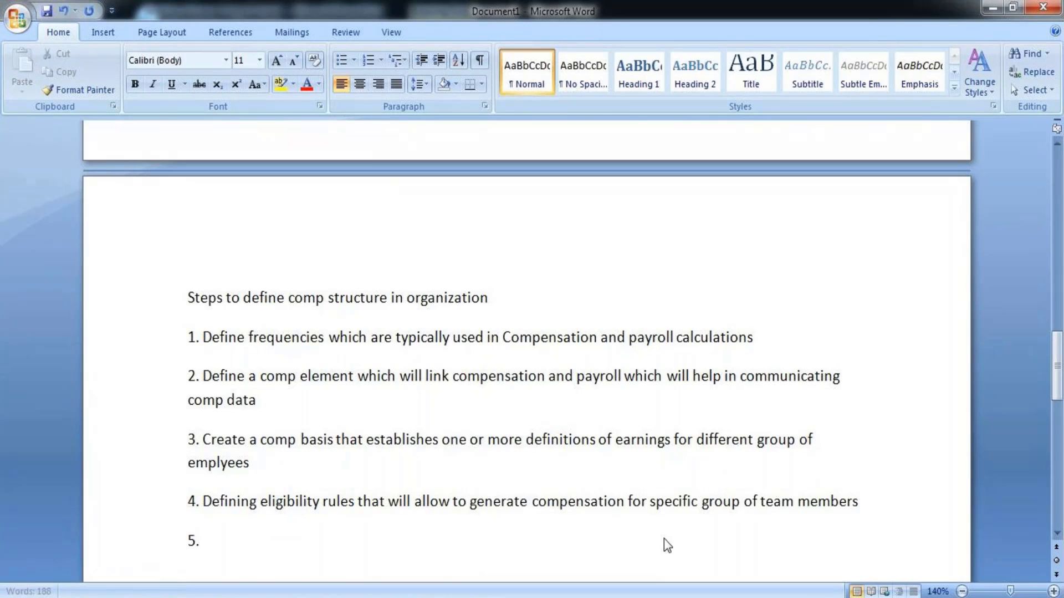
pyautogui.write('C')
pyautogui.press('BackSpace')
pyautogui.write('Defin')
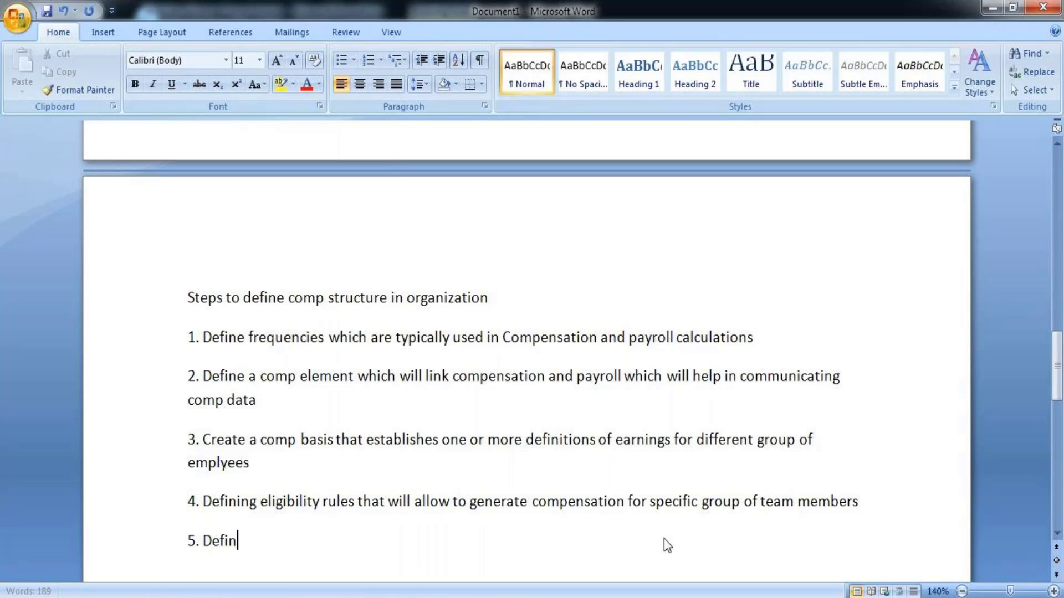
pyautogui.write('e Com')
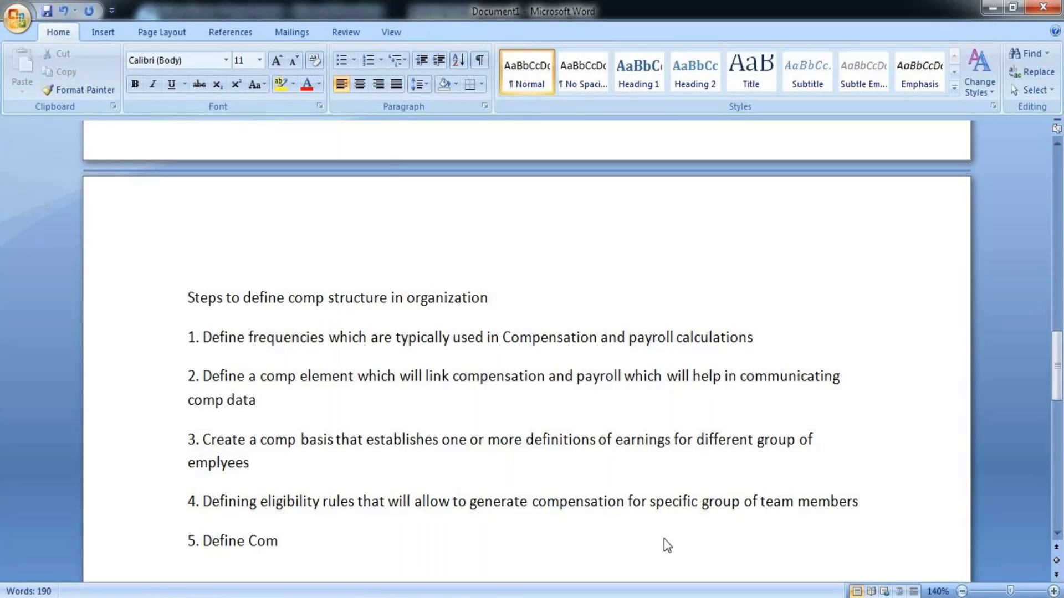
pyautogui.write('p plans')
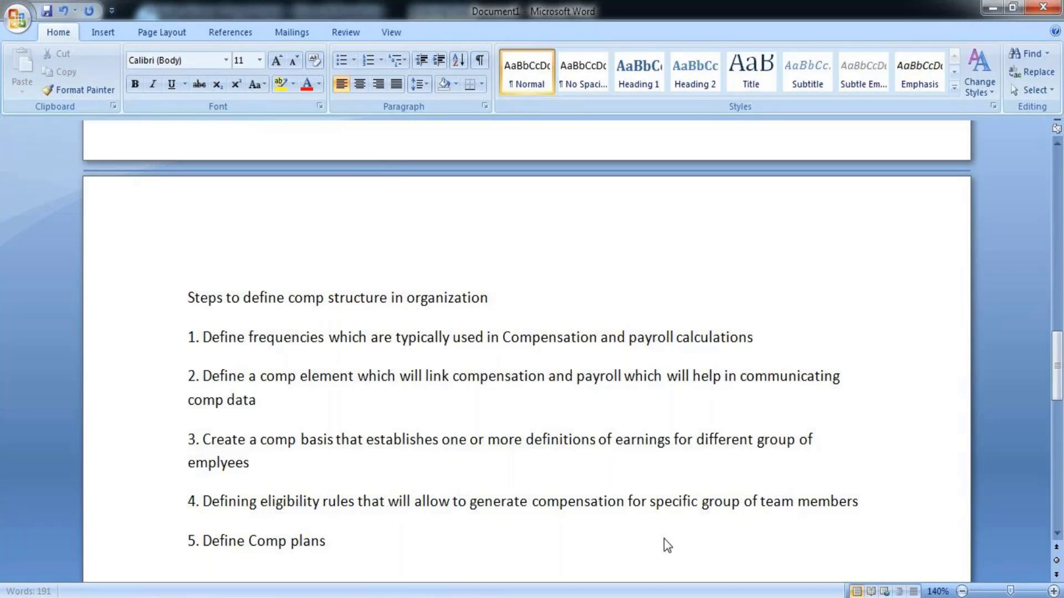
pyautogui.write(' & com')
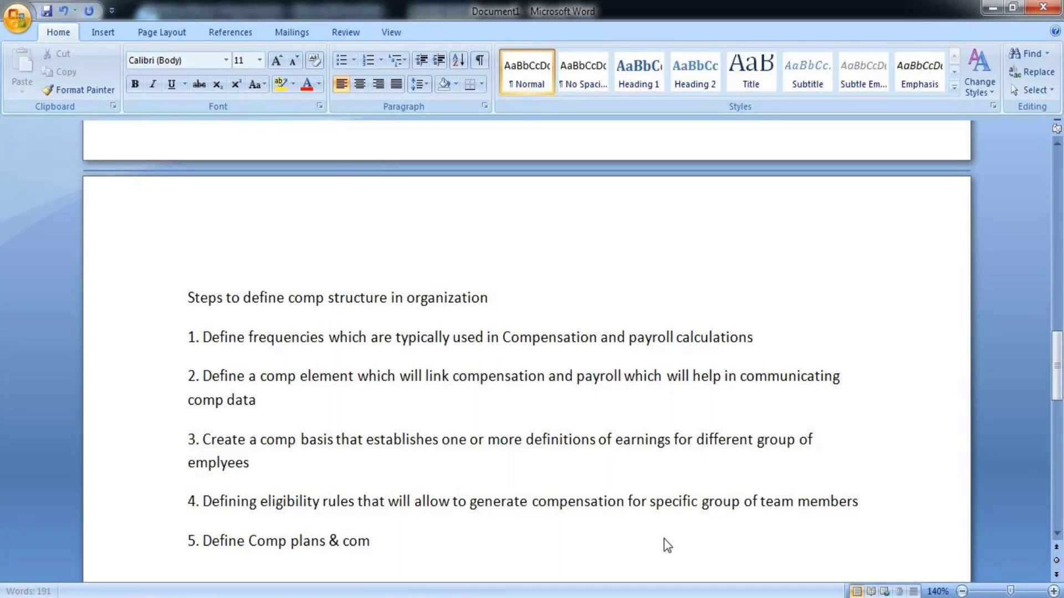
pyautogui.write('p grades')
pyautogui.press('Return')
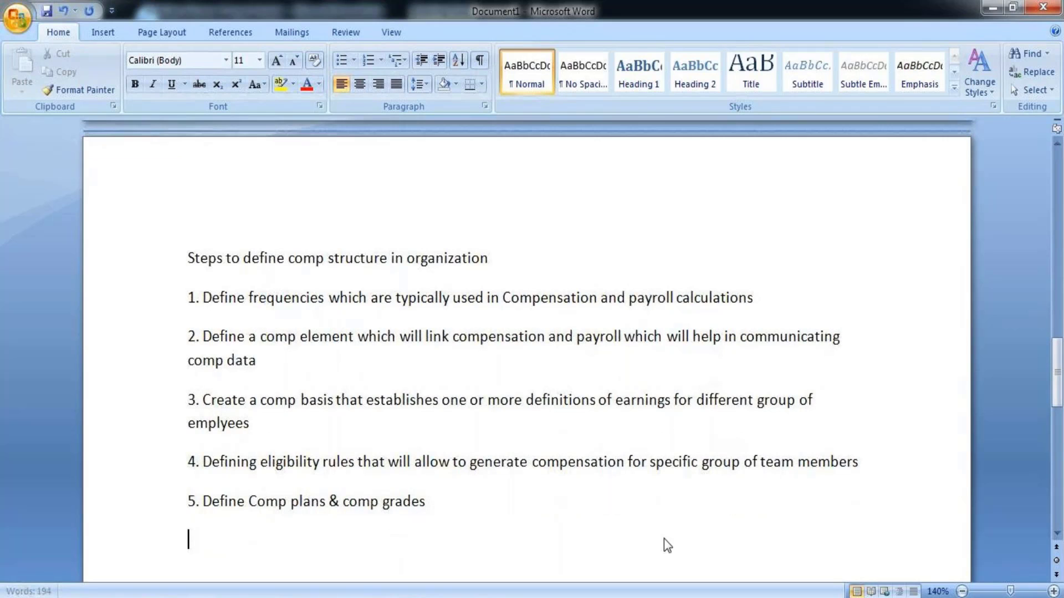
# Step: Write item 6 as "6. Bundle all this together that makes comp package" and begin a new paragraph
pyautogui.write('6. Bundles')
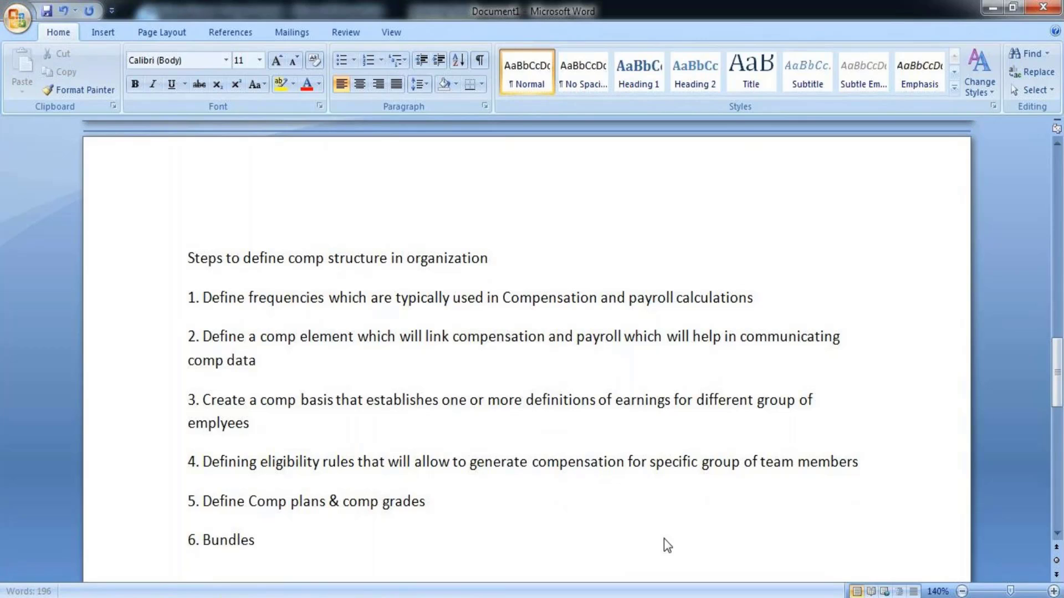
pyautogui.press('BackSpace')
pyautogui.write('al')
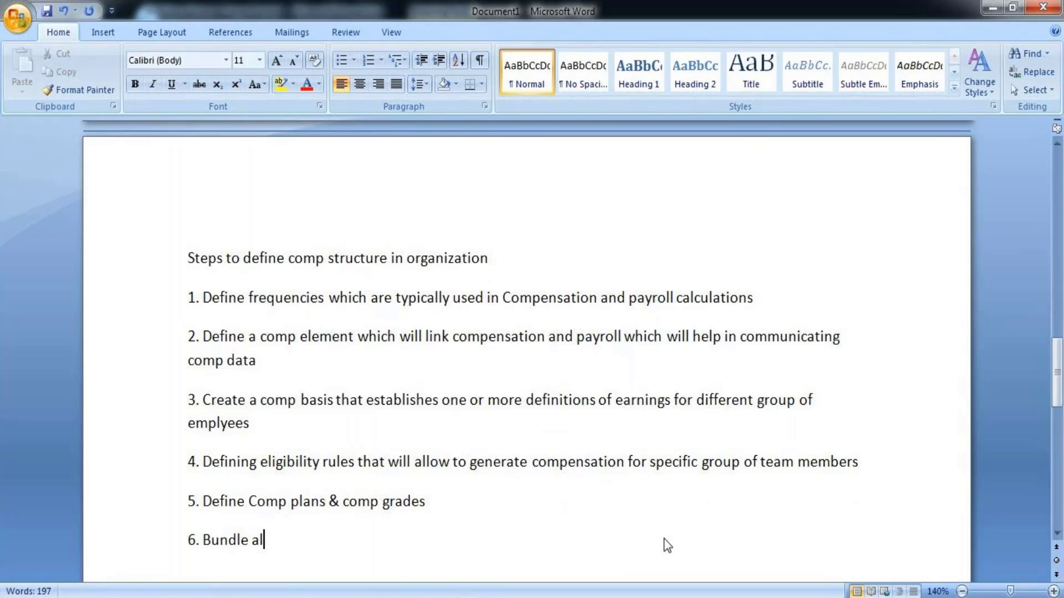
pyautogui.write('l this')
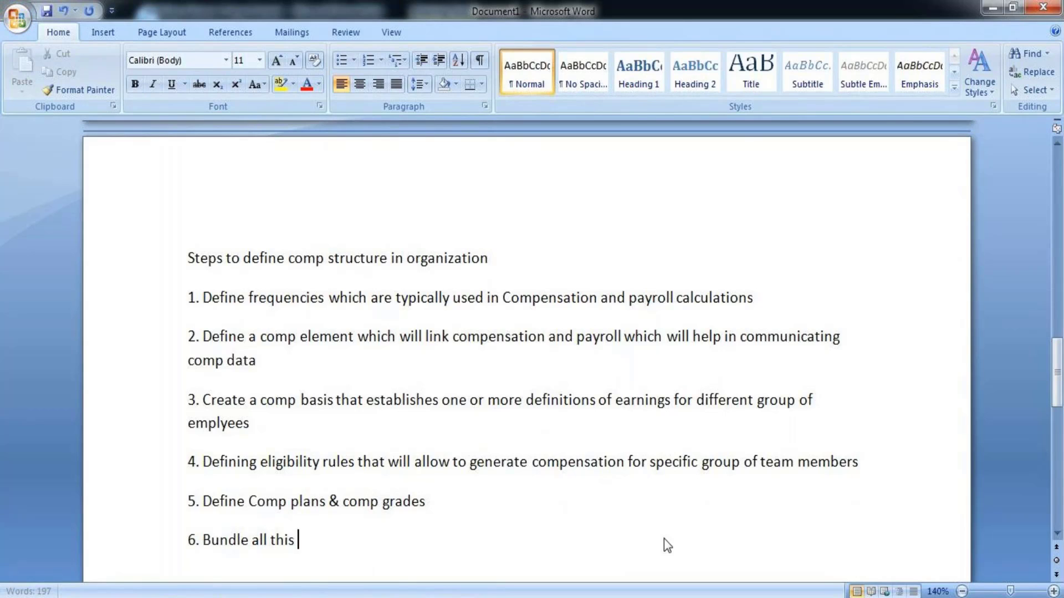
pyautogui.write(' togethe')
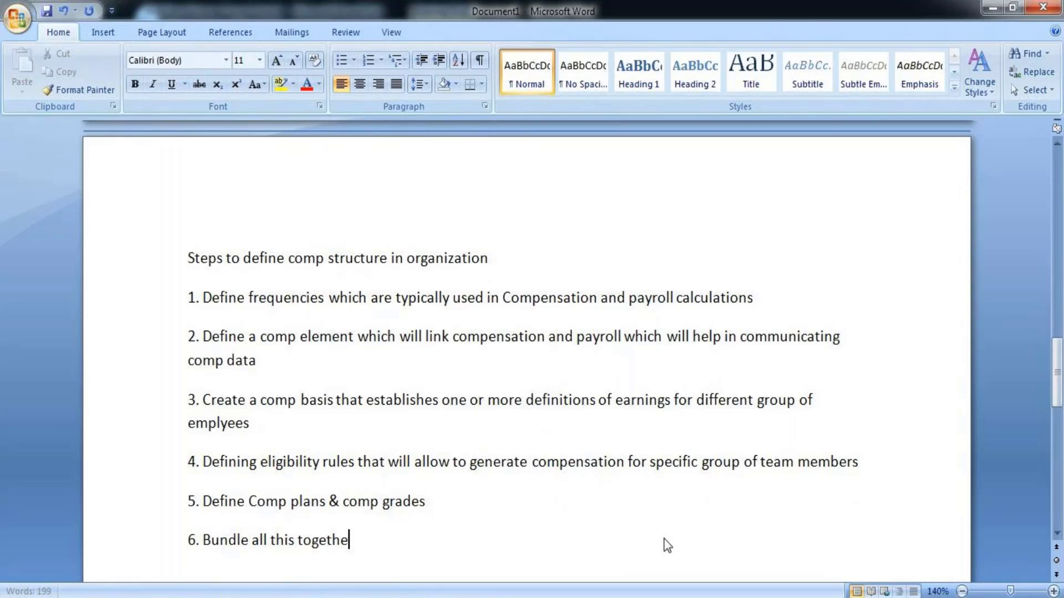
pyautogui.write('r that ')
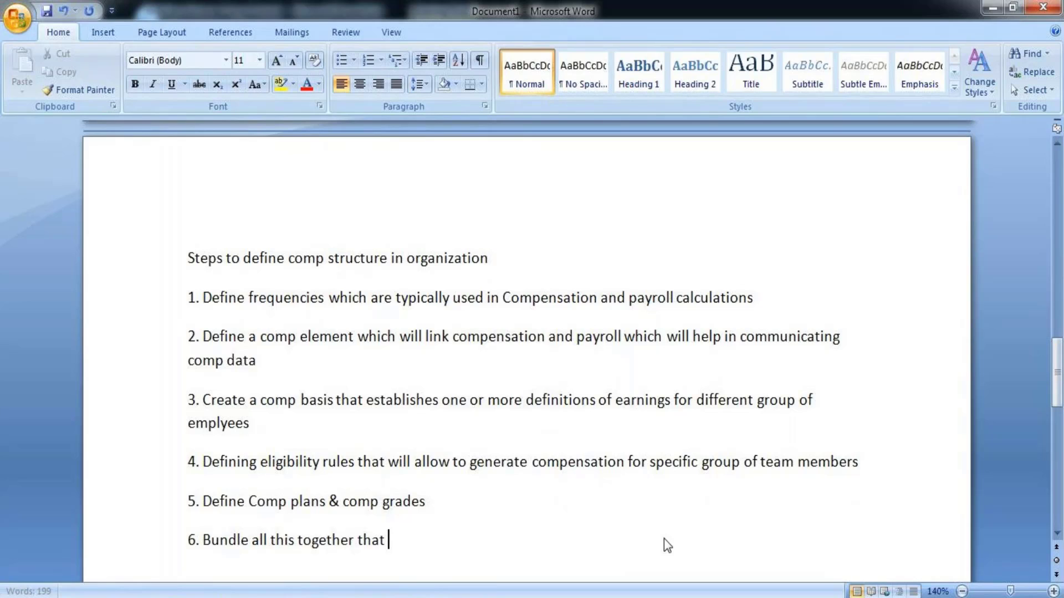
pyautogui.write('makes comp pac')
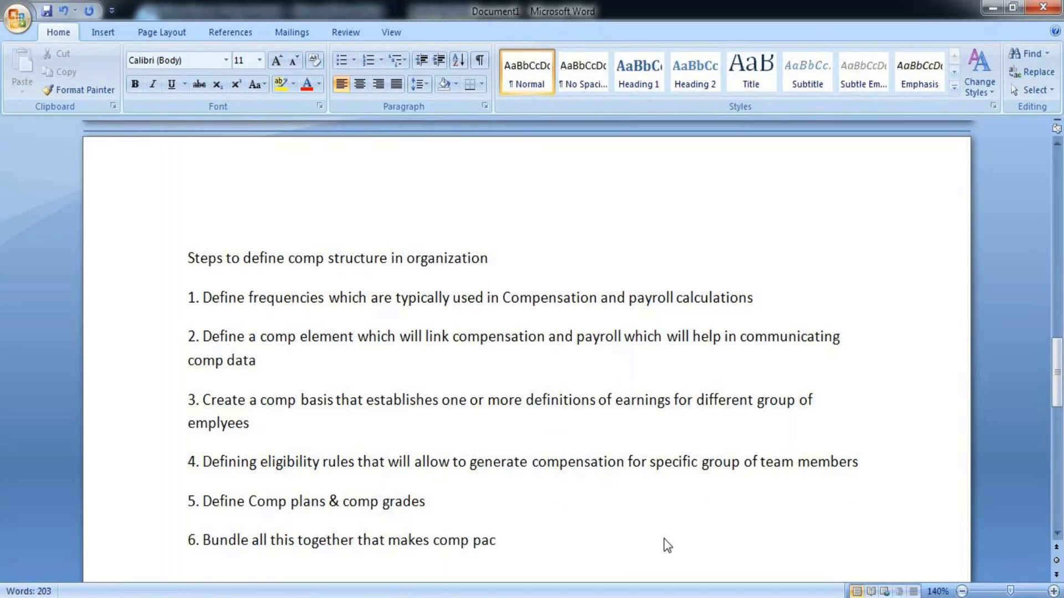
pyautogui.write('kage')
pyautogui.press('Return')
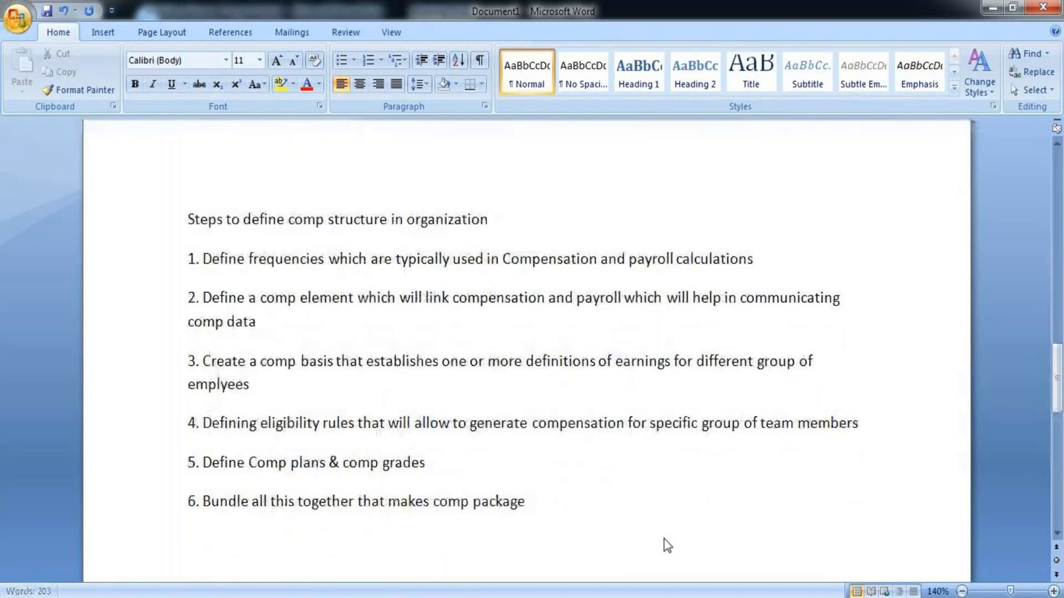
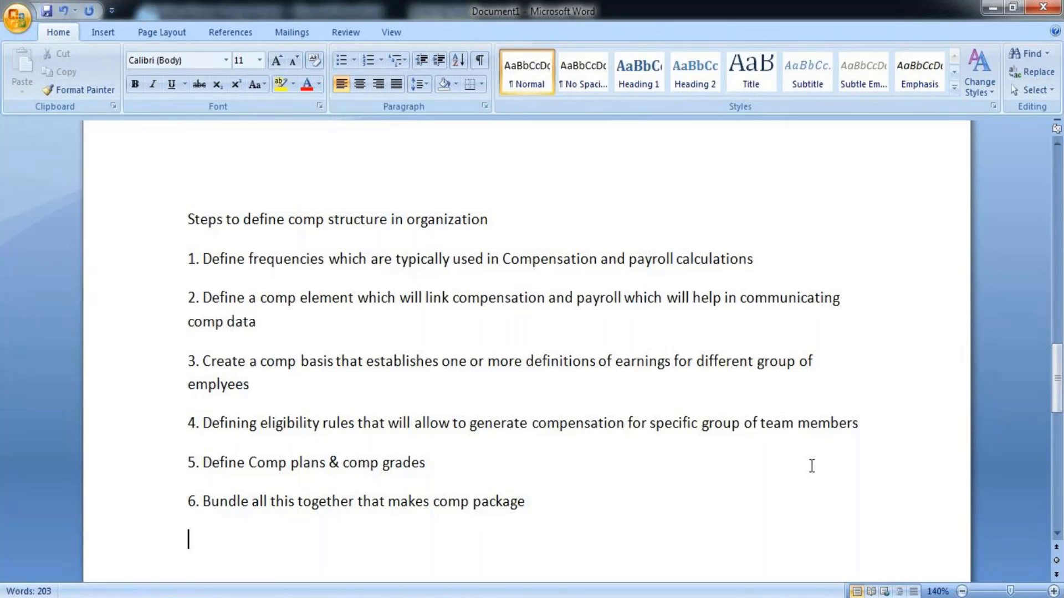
# Step: Leave an empty paragraph below item 6 and write the heading "Advance Compensation"
pyautogui.moveTo(1057, 388); pyautogui.dragTo(1016, 408)
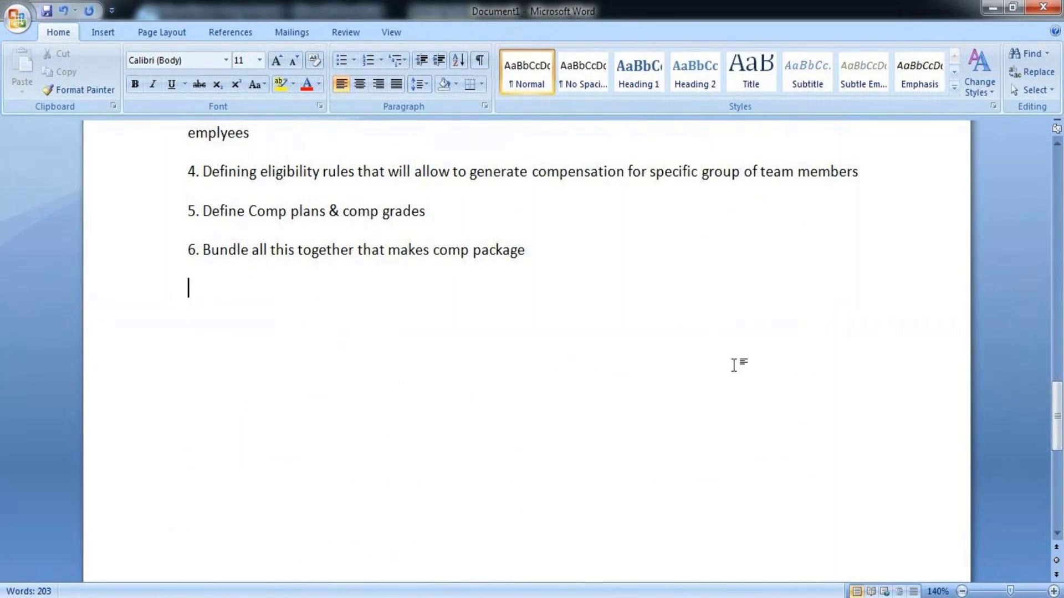
pyautogui.press('Return')
pyautogui.write('Ter')
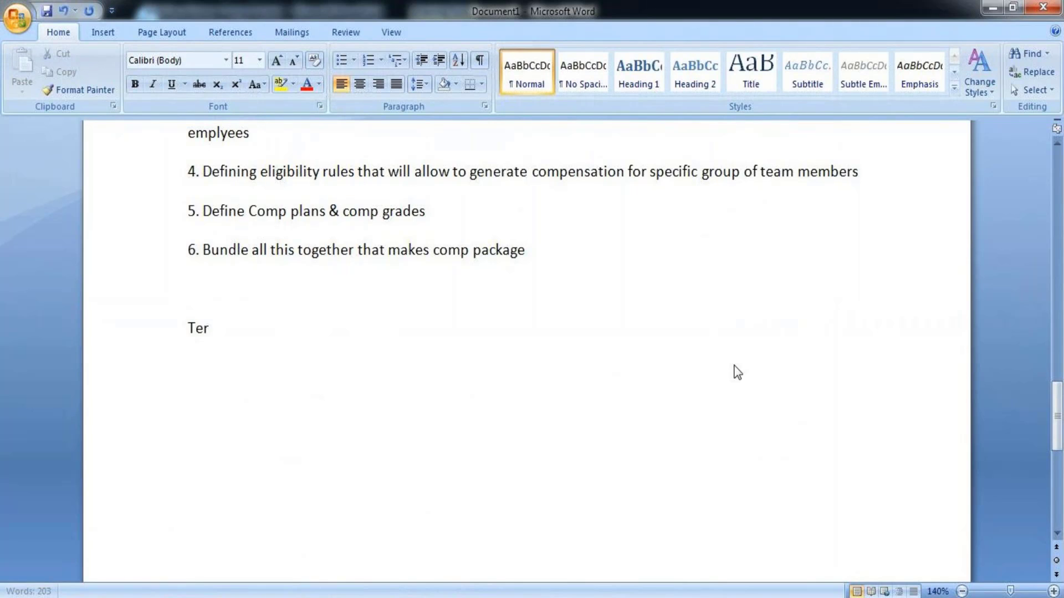
pyautogui.press('BackSpace')
pyautogui.press('BackSpace')
pyautogui.press('BackSpace')
pyautogui.write('Advance Comp')
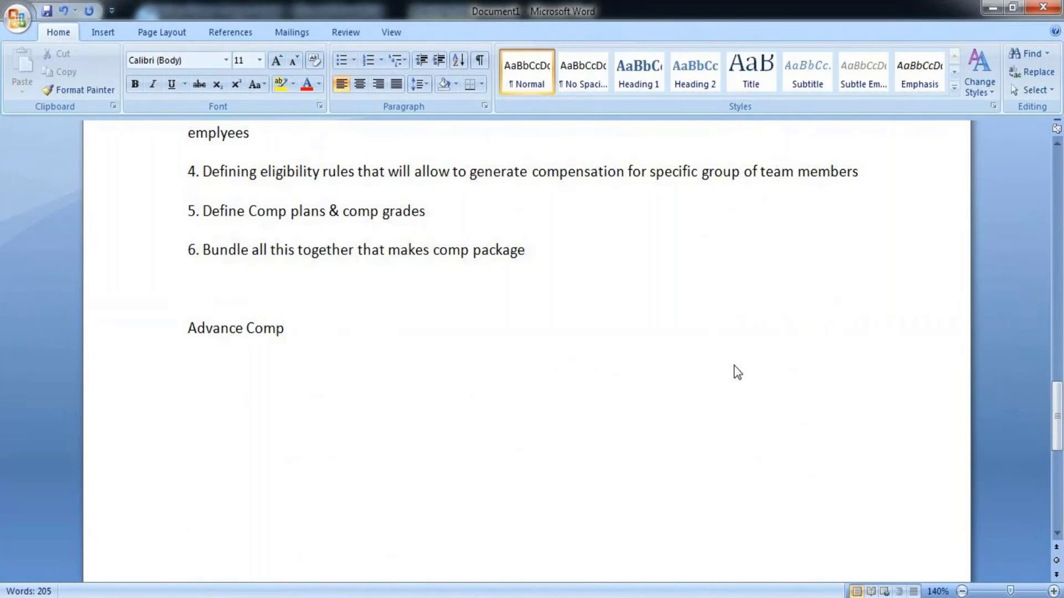
pyautogui.write('ensation')
# Step: Make the "Advance Compensation" heading bold and begin a new paragraph below it
pyautogui.moveTo(182, 328); pyautogui.dragTo(355, 327)
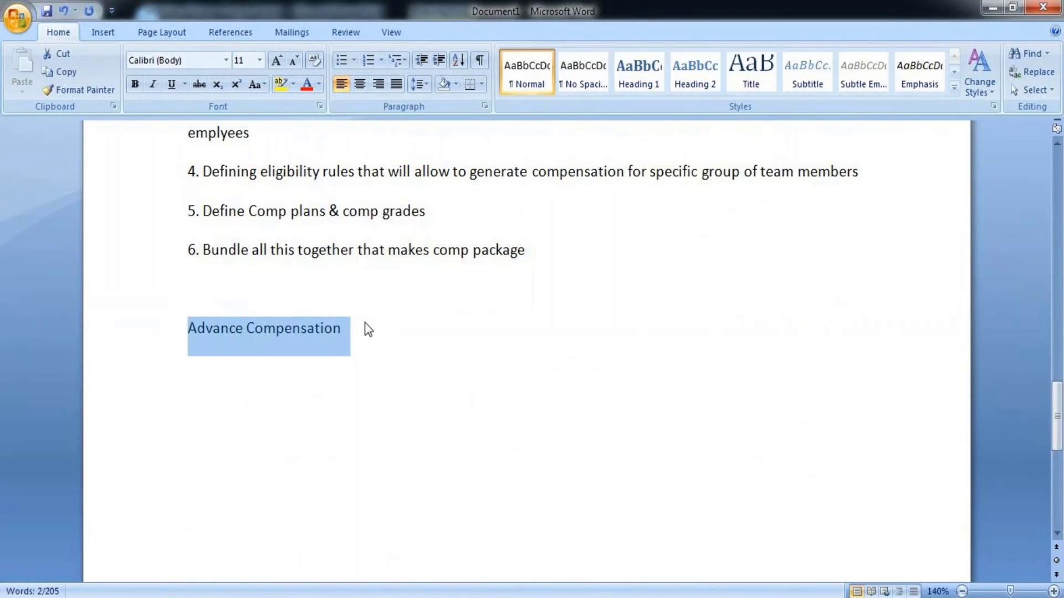
pyautogui.hotkey('ctrl', 'b')
pyautogui.click(380, 337)
pyautogui.press('Return')
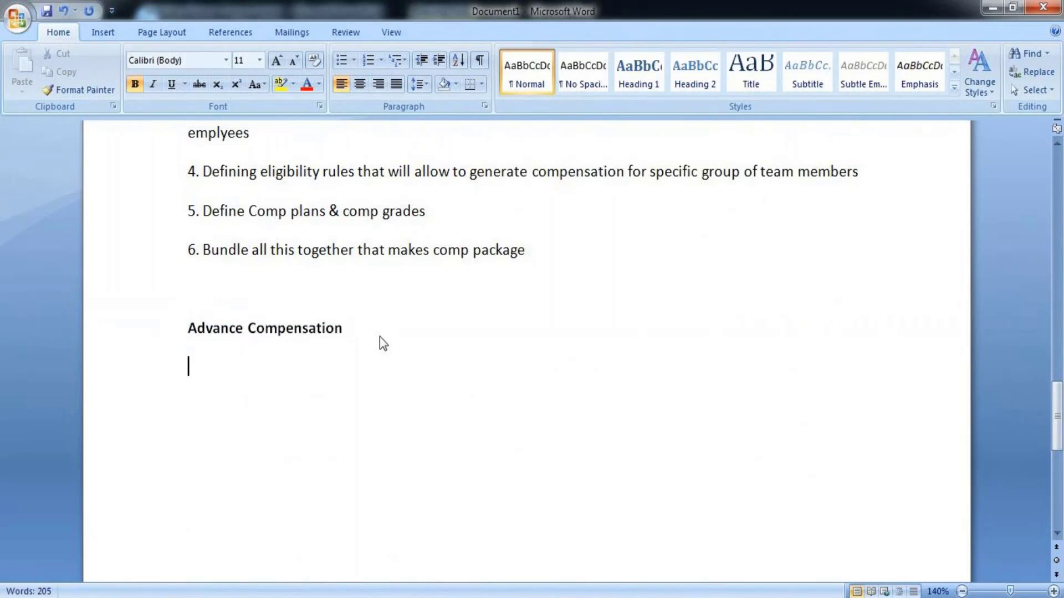
# Step: Start item 1 under the Advance Compensation heading with "1. Config"
pyautogui.write('1.')
pyautogui.write('Config')
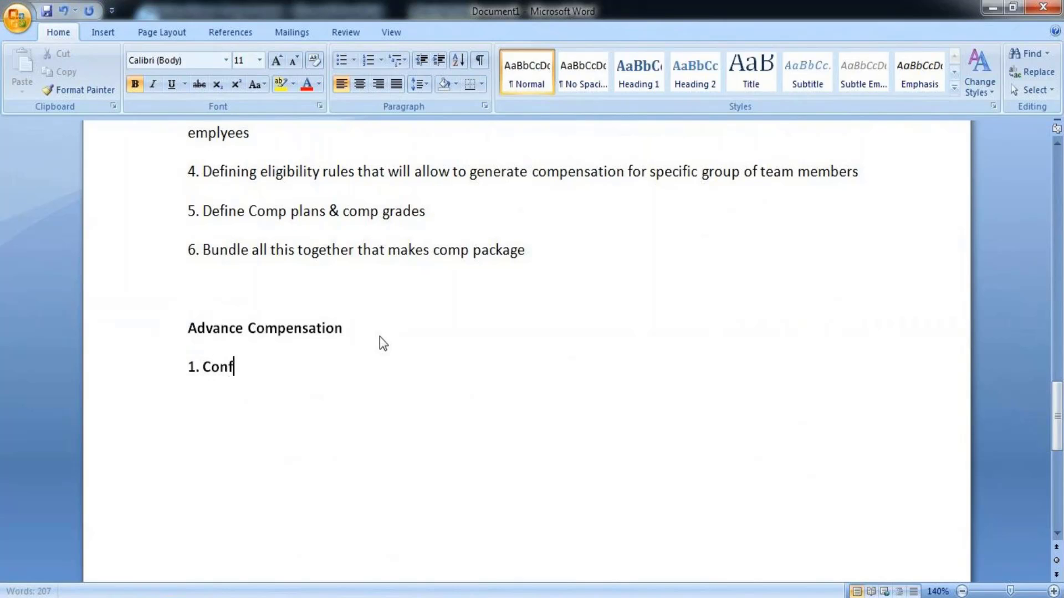
pyautogui.click(380, 337)
pyautogui.write('rabl')
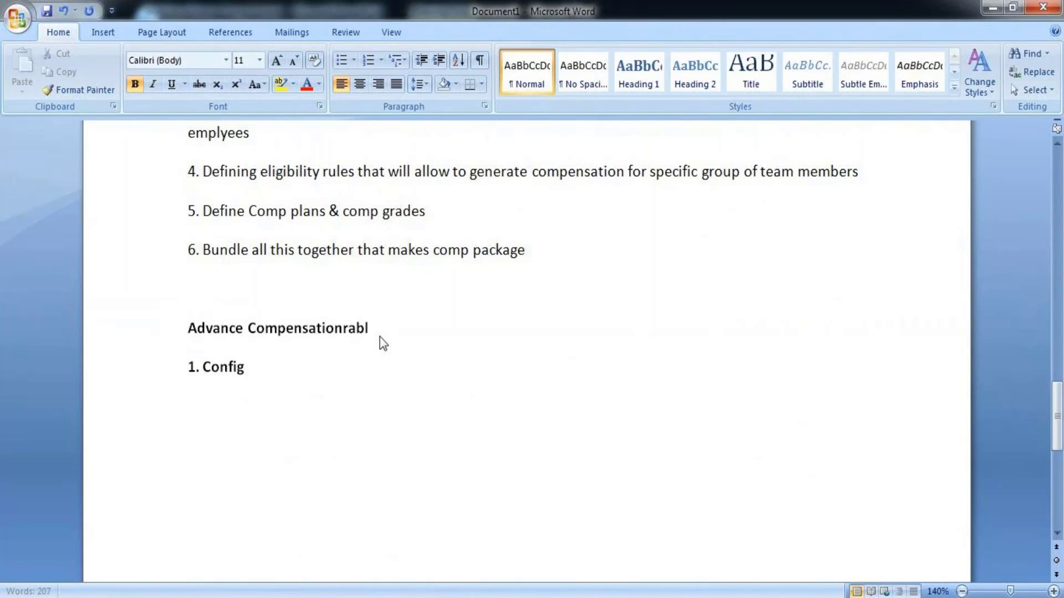
pyautogui.press('BackSpace')
pyautogui.press('BackSpace')
pyautogui.press('BackSpace')
pyautogui.write('n')
# Step: Continue item 1 so it reads "1. Configurable Grid - Reporting tool used by Comp Admin, HR admin"
pyautogui.click(261, 370)
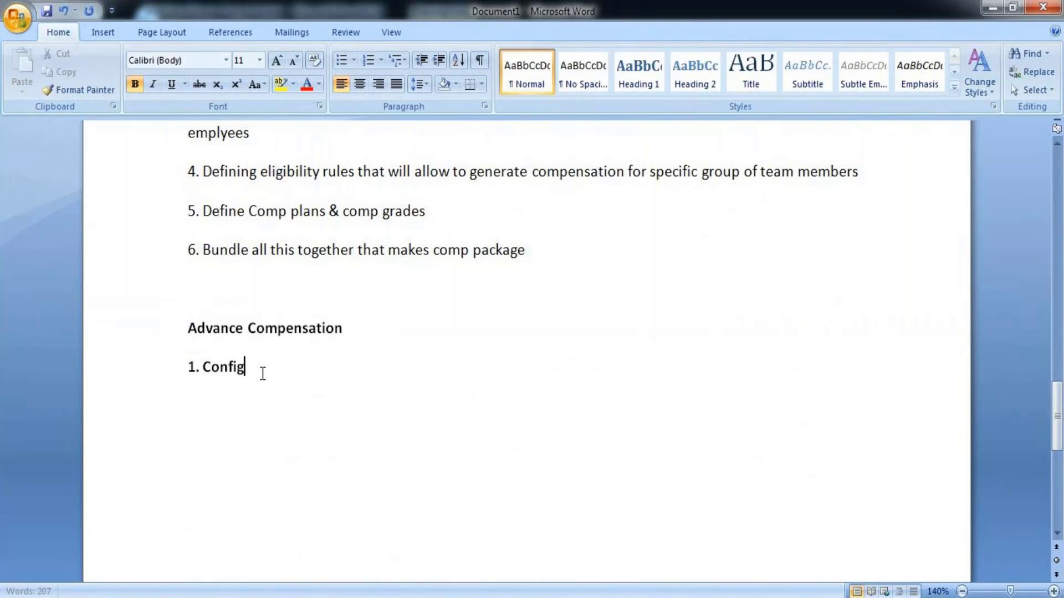
pyautogui.write('urable ')
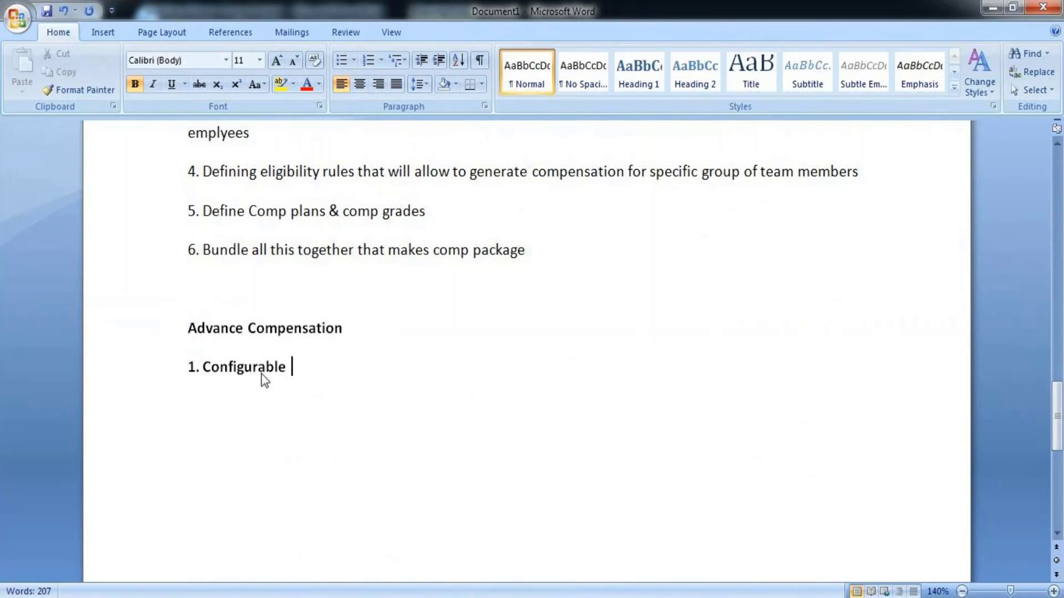
pyautogui.write('Grid -')
pyautogui.write('Reportin')
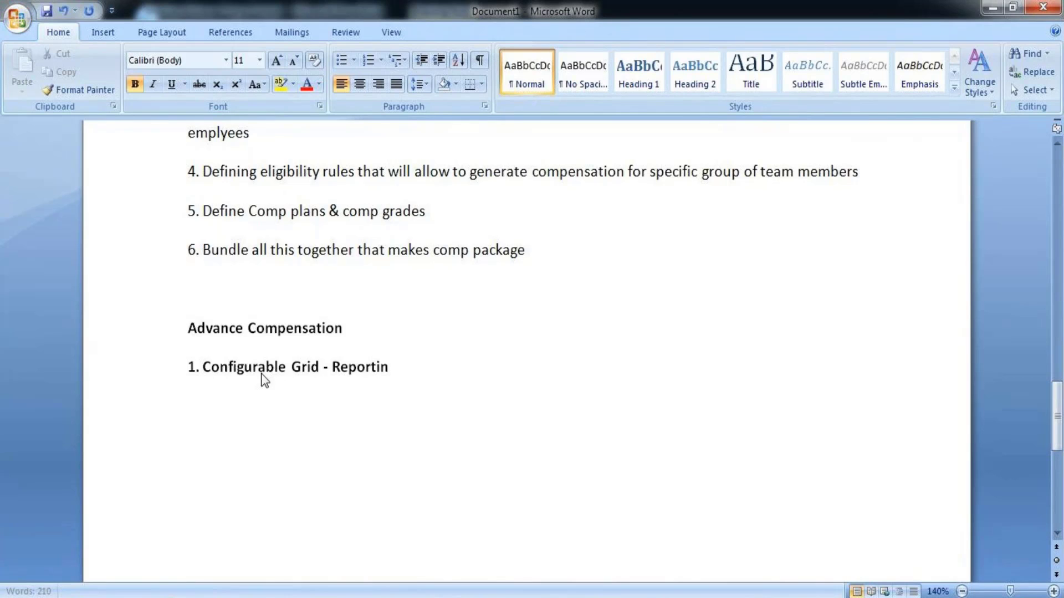
pyautogui.write('g tool u')
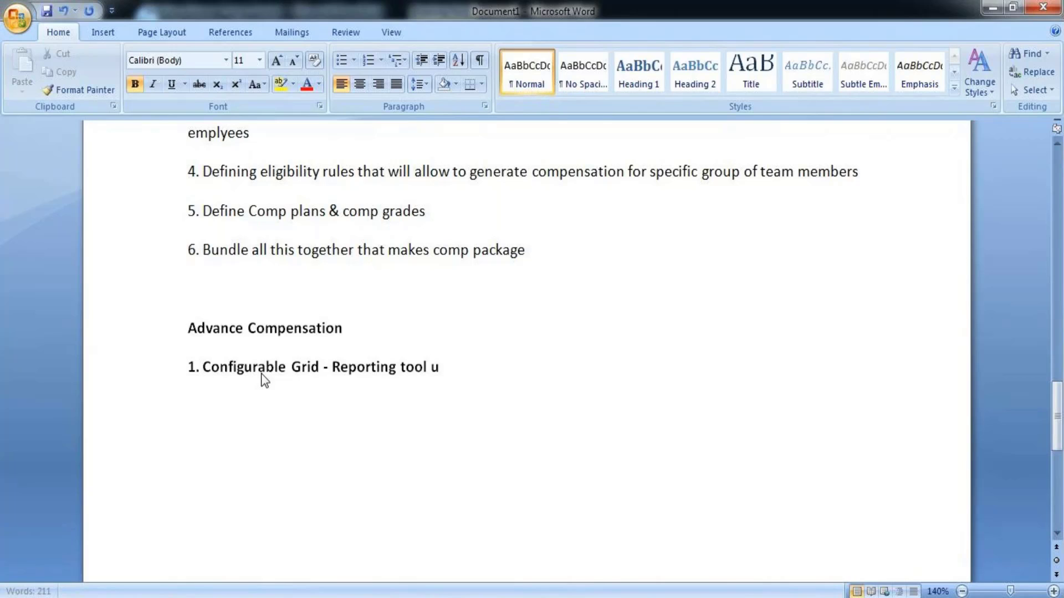
pyautogui.write('sed by C')
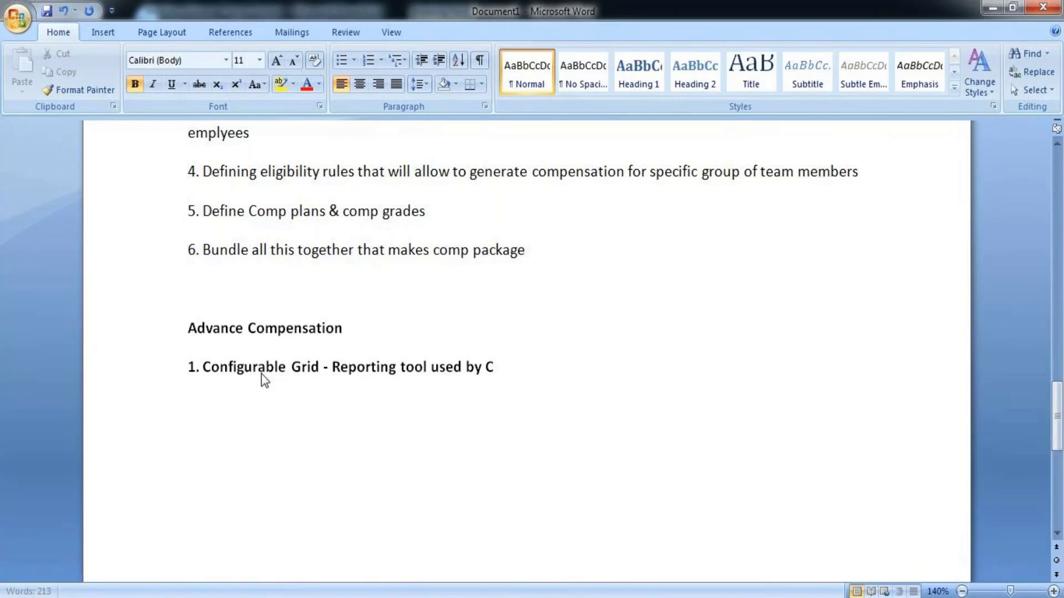
pyautogui.write('omp Ad')
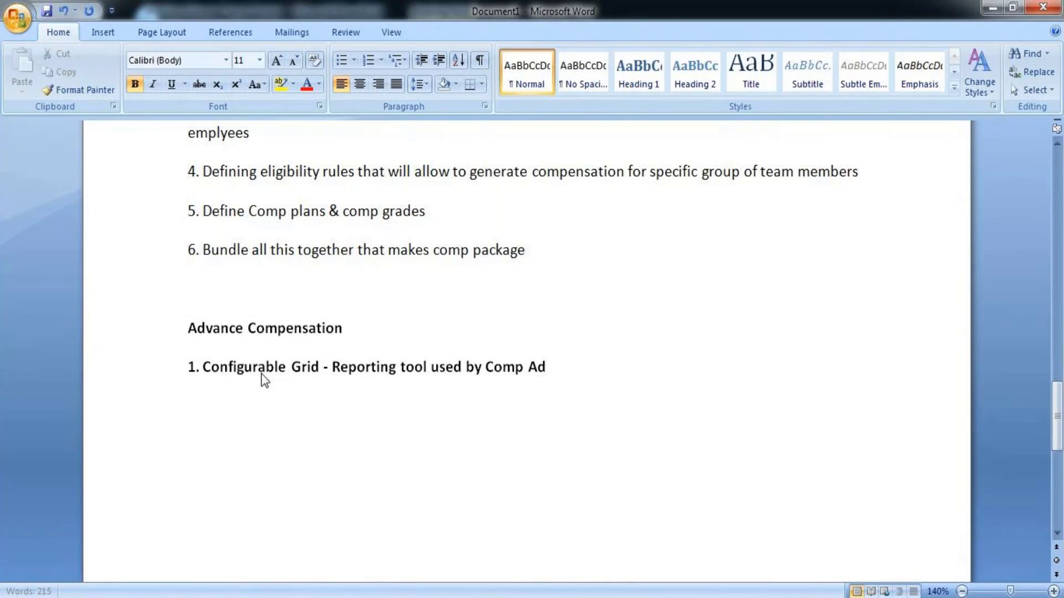
pyautogui.write('min, HR admin')
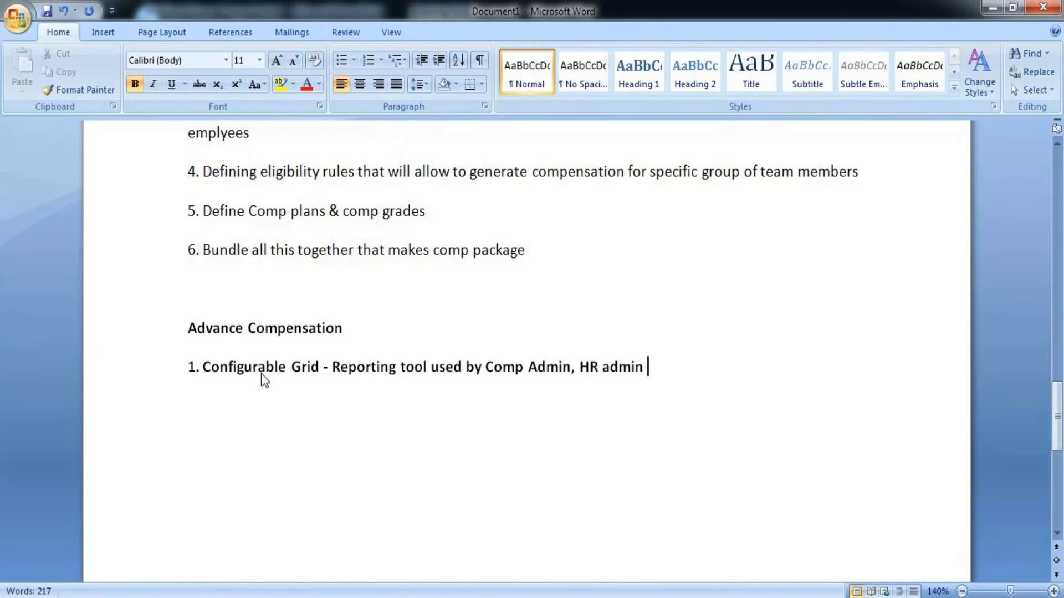
# Step: Extend item 1 with "and other security groups to make awards and manage"
pyautogui.write(' and oth')
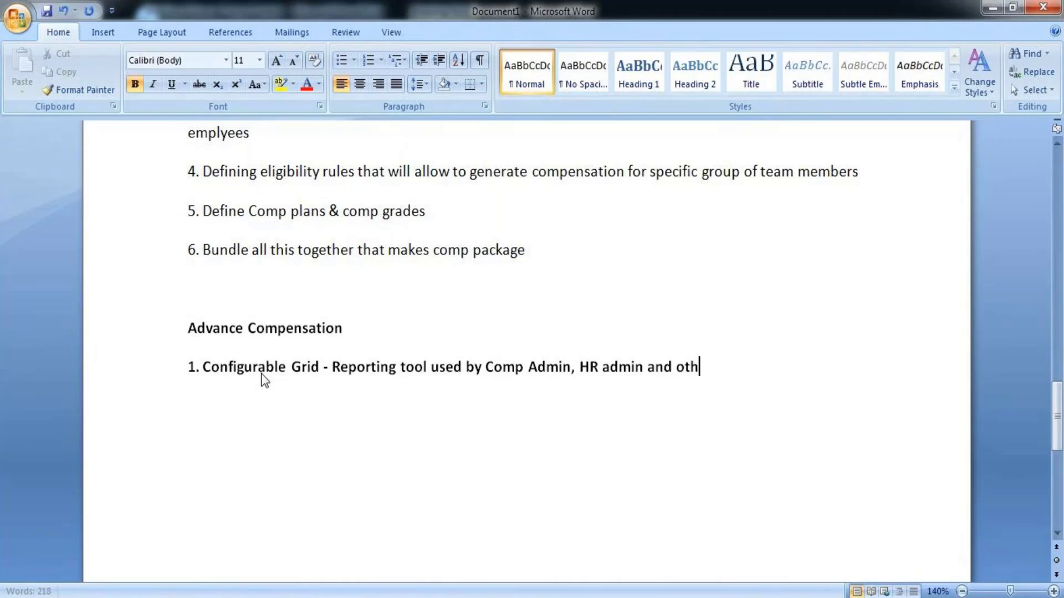
pyautogui.write('er secu')
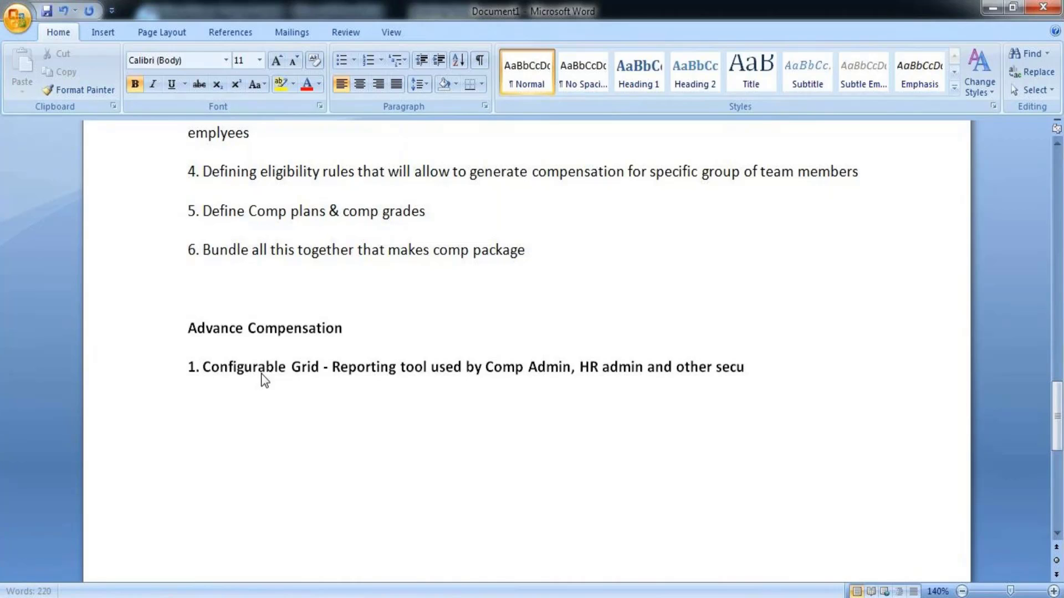
pyautogui.write('rity grou')
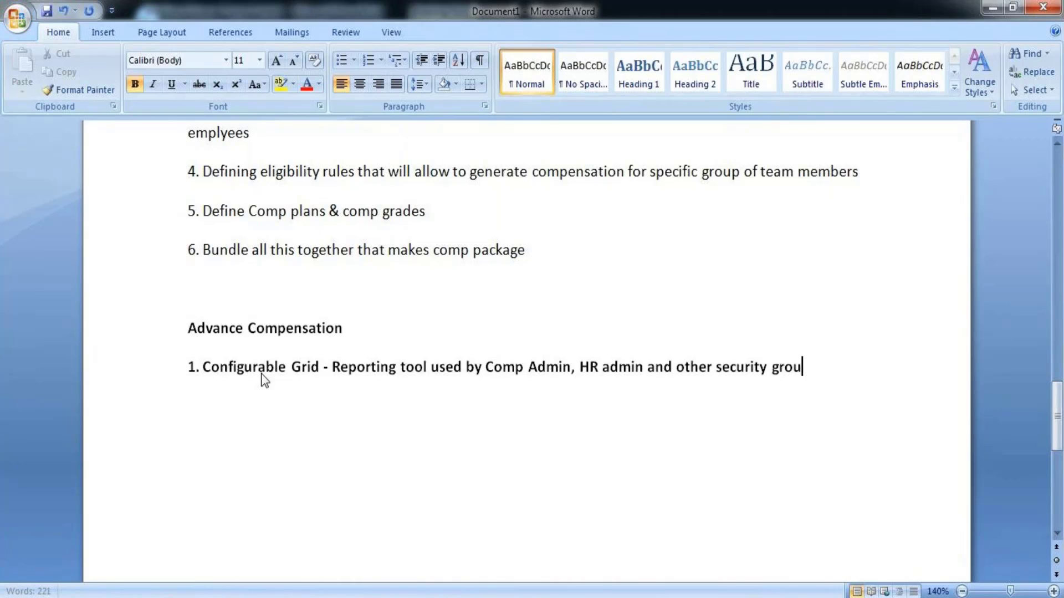
pyautogui.write('ps to make')
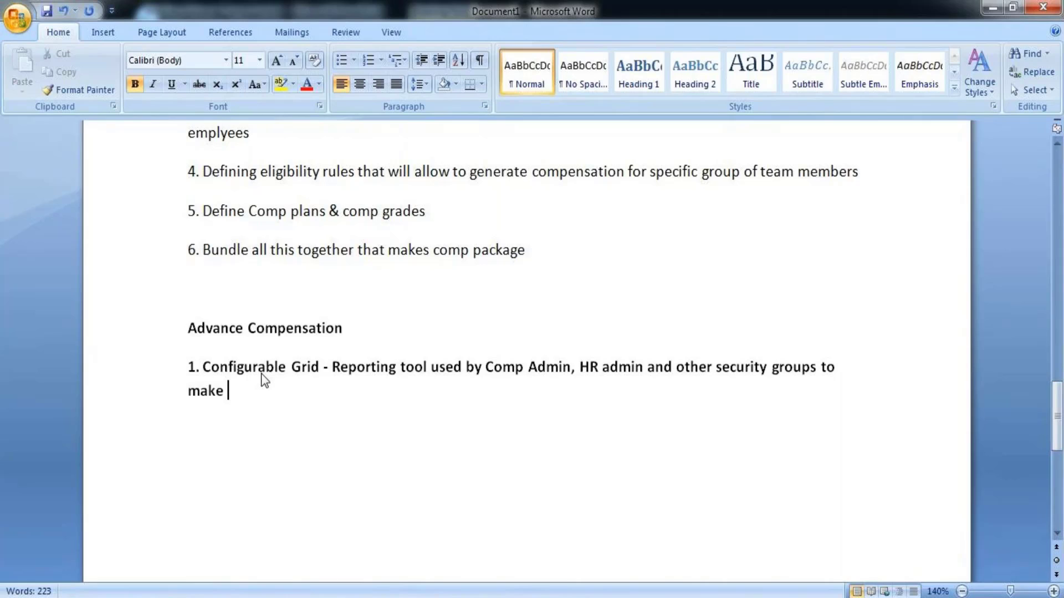
pyautogui.write(' awards a')
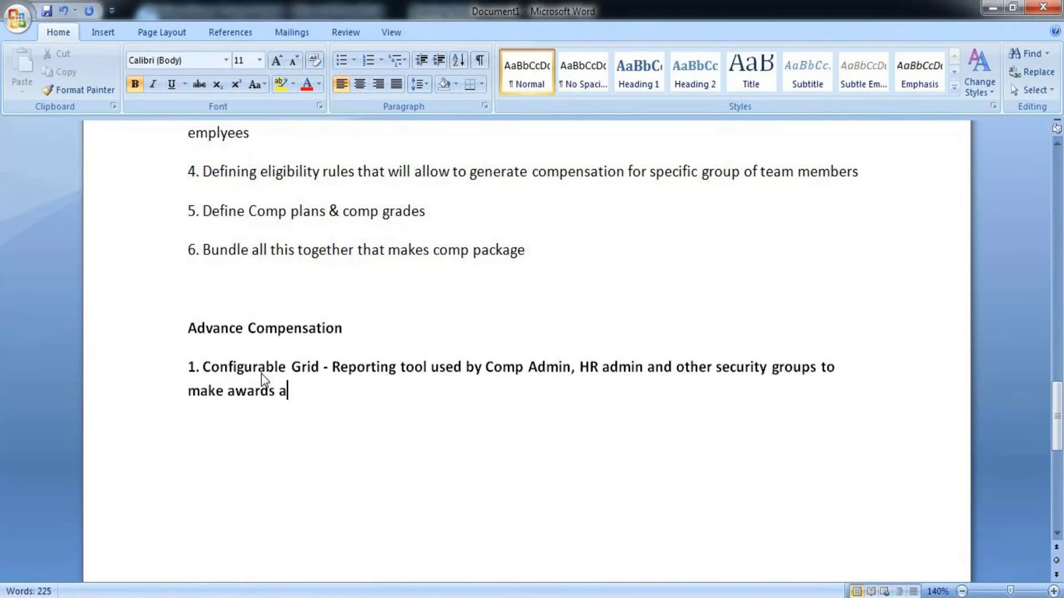
pyautogui.write('nd')
pyautogui.press('BackSpace')
pyautogui.write('nd m')
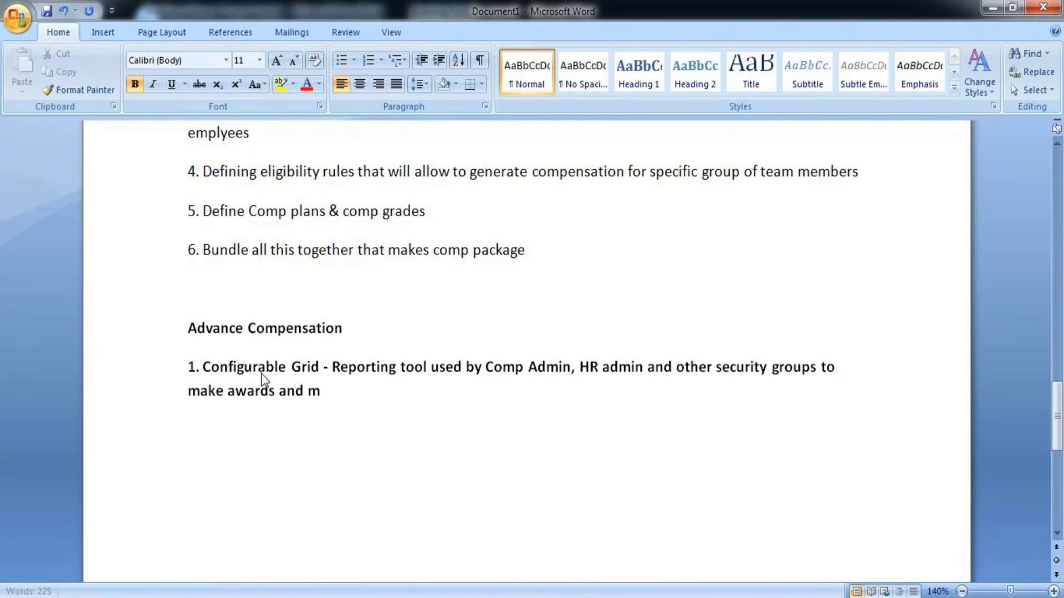
pyautogui.write('anage ')
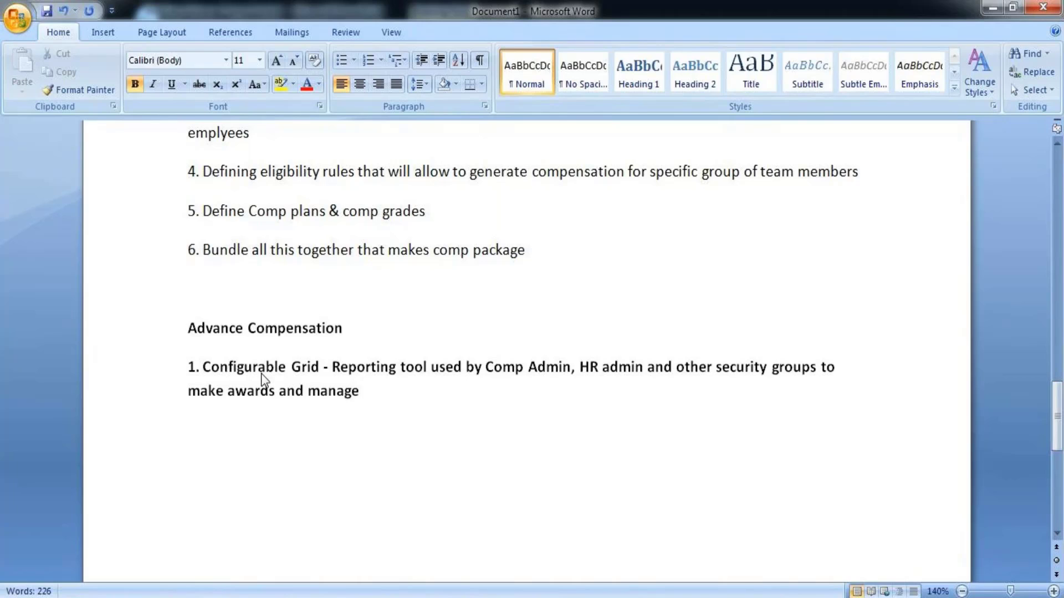
# Step: Finish item 1 with "the Merit, Bonus and stock plans" and begin a new paragraph
pyautogui.write('the Meri')
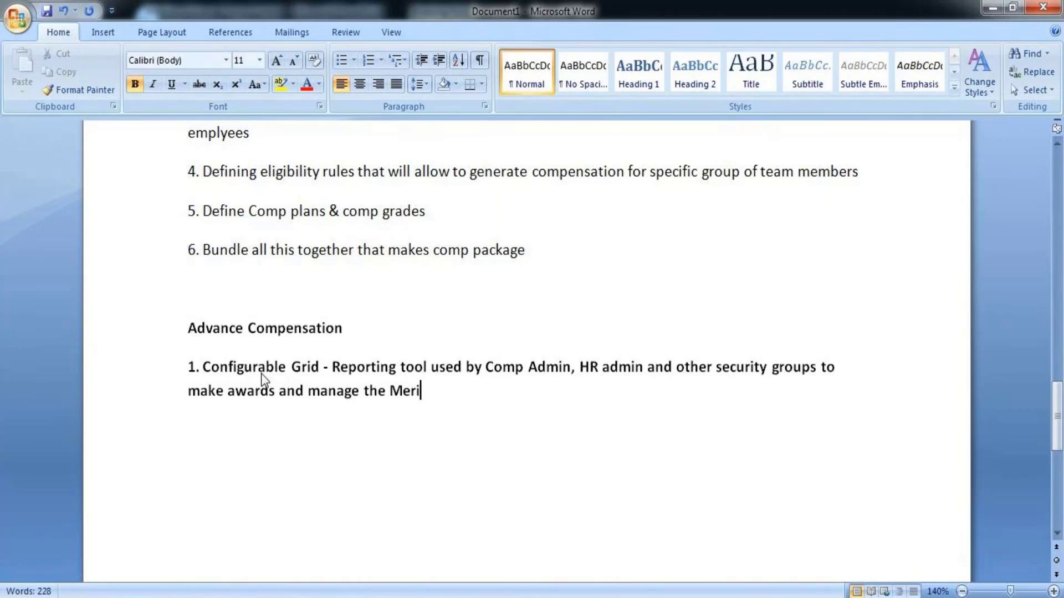
pyautogui.write('t, B')
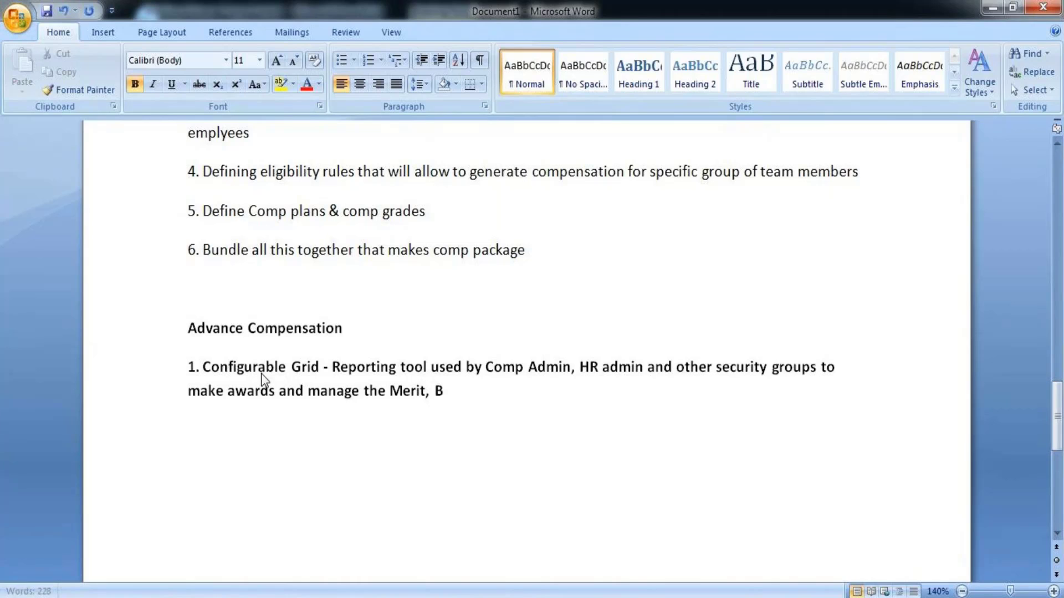
pyautogui.write('onus and s')
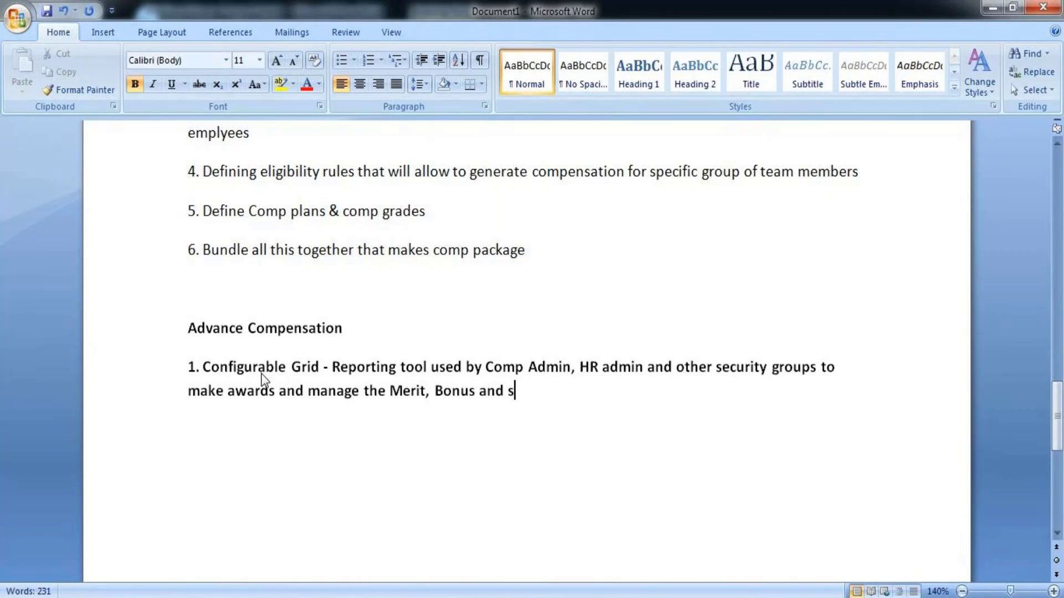
pyautogui.write('tock plan')
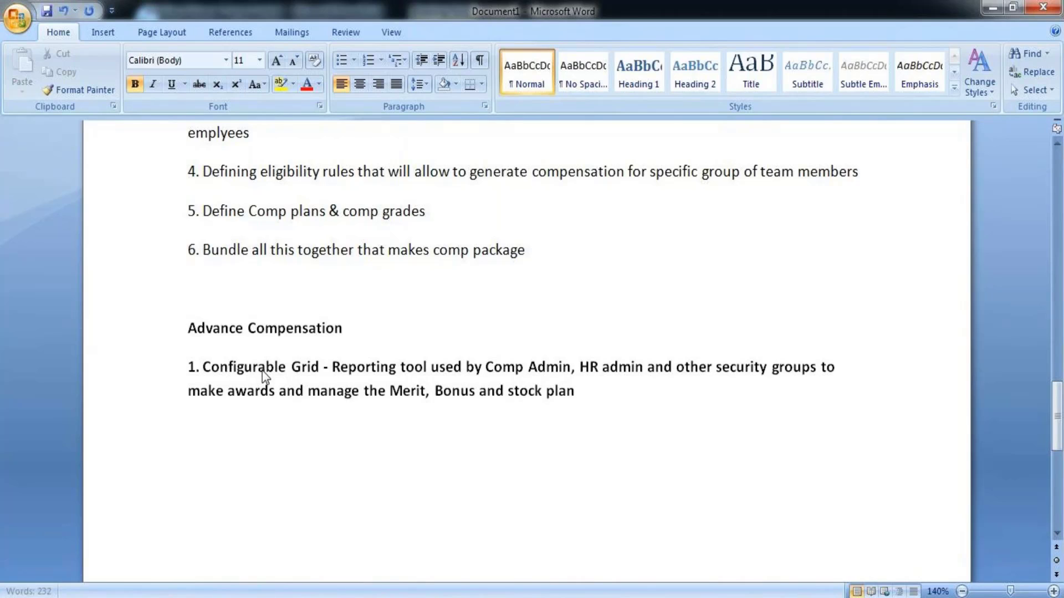
pyautogui.press('Return')
pyautogui.press('BackSpace')
pyautogui.write('s')
pyautogui.press('Return')
# Step: Start item 2 of the Advance Compensation section with "2.Controller -"
pyautogui.write('2.C')
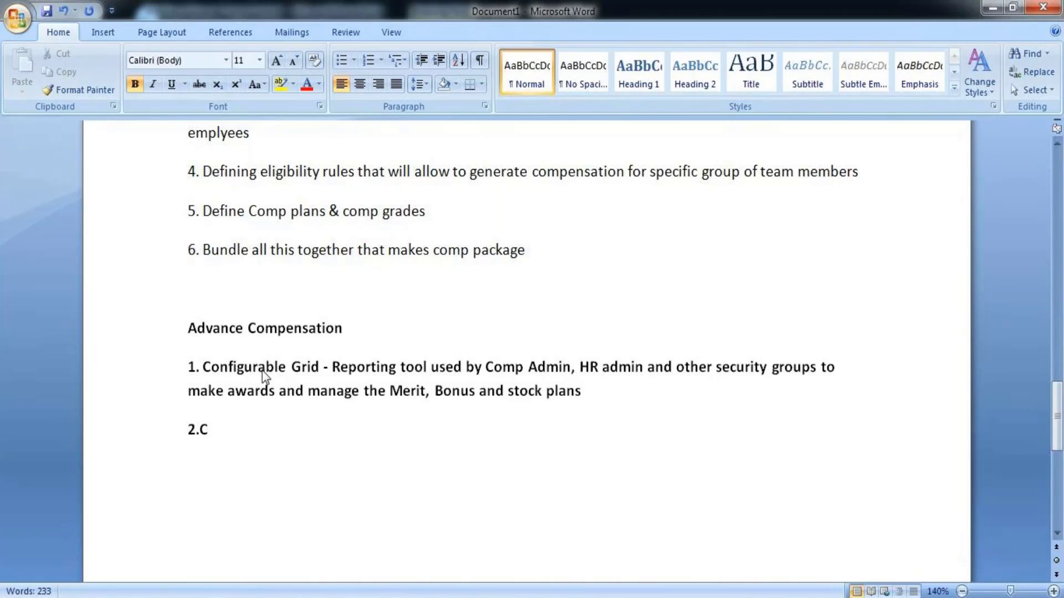
pyautogui.write('ontrole')
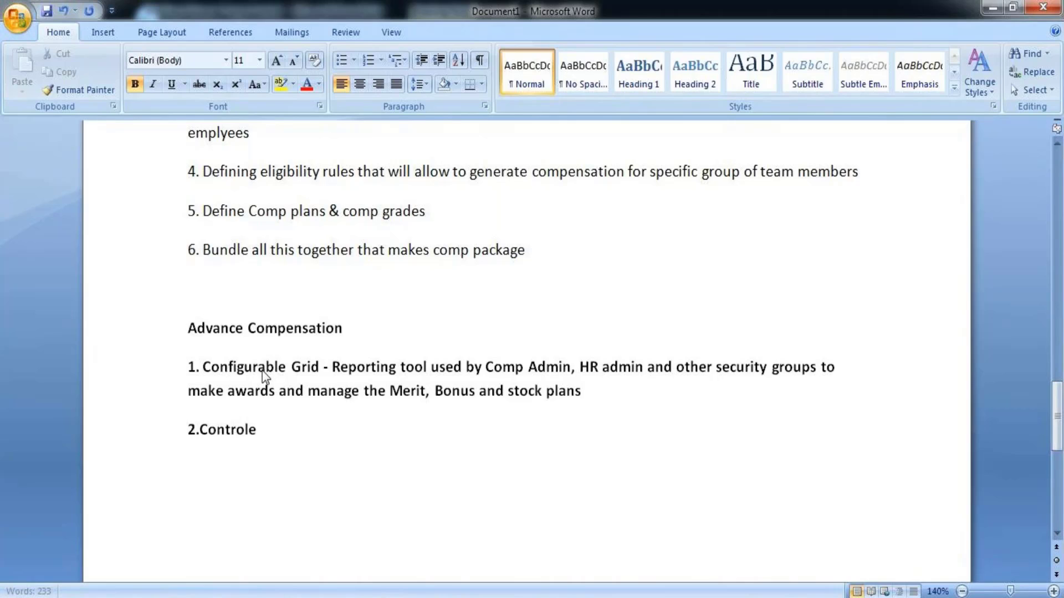
pyautogui.write('e')
pyautogui.press('BackSpace')
pyautogui.press('BackSpace')
pyautogui.write('ler -')
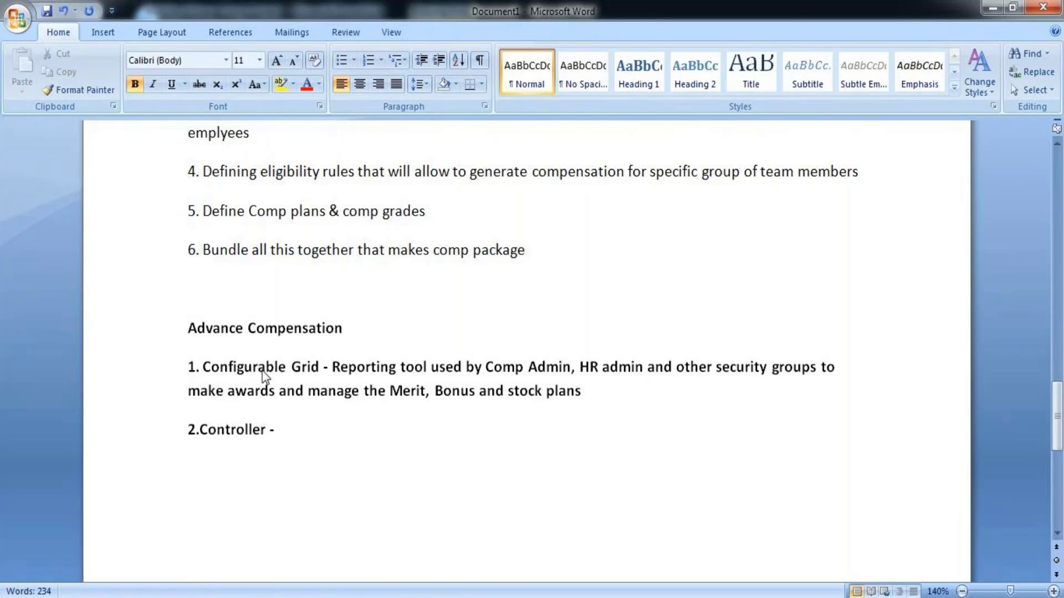
# Step: Continue item 2 (Controller) of the Advance Compensation section with "Accessible by comp admin"
pyautogui.write('Acces')
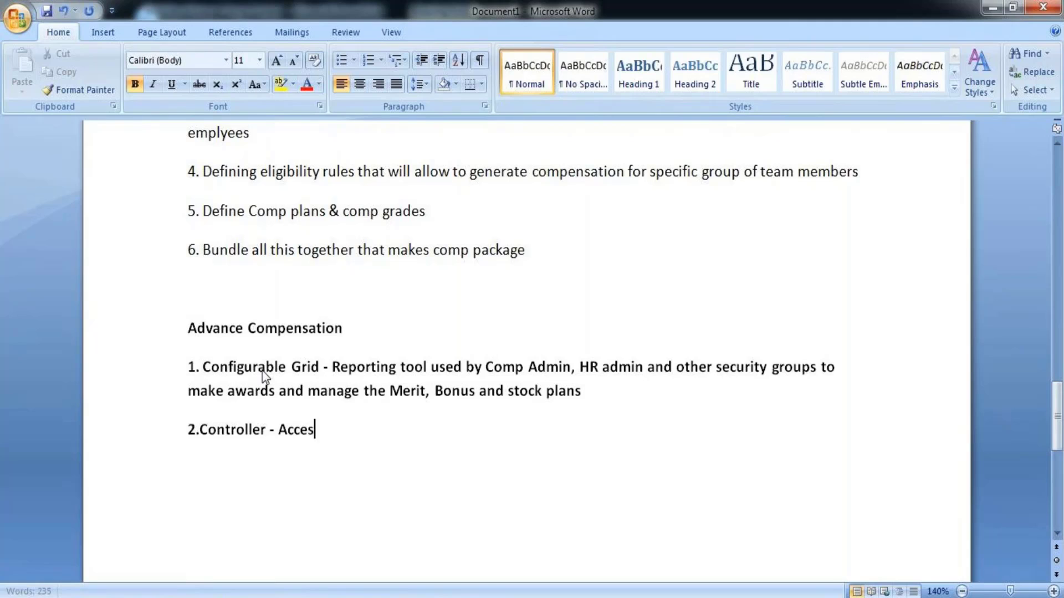
pyautogui.write('sible')
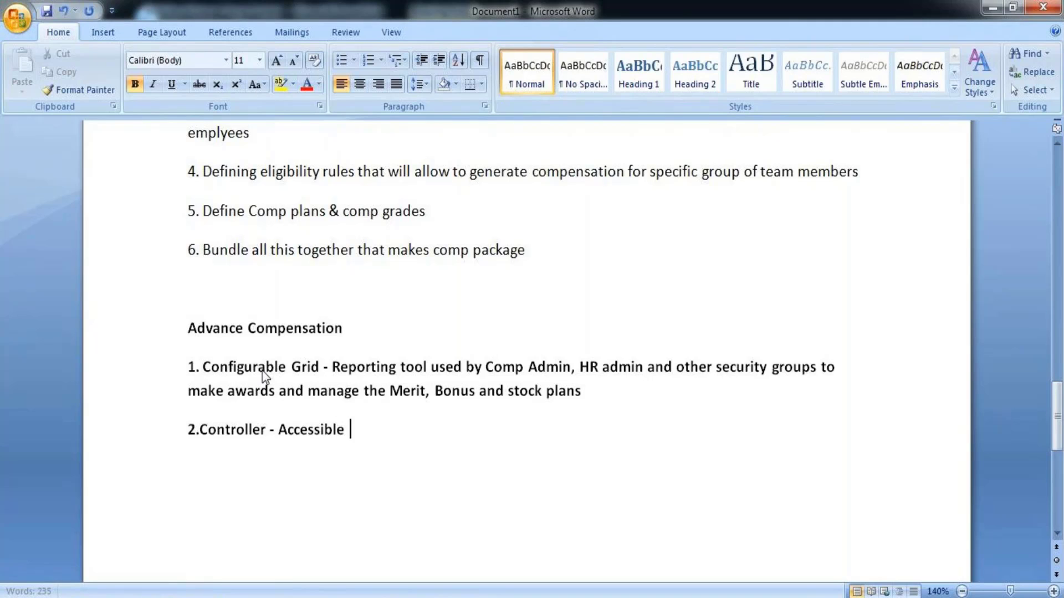
pyautogui.write(' by comp')
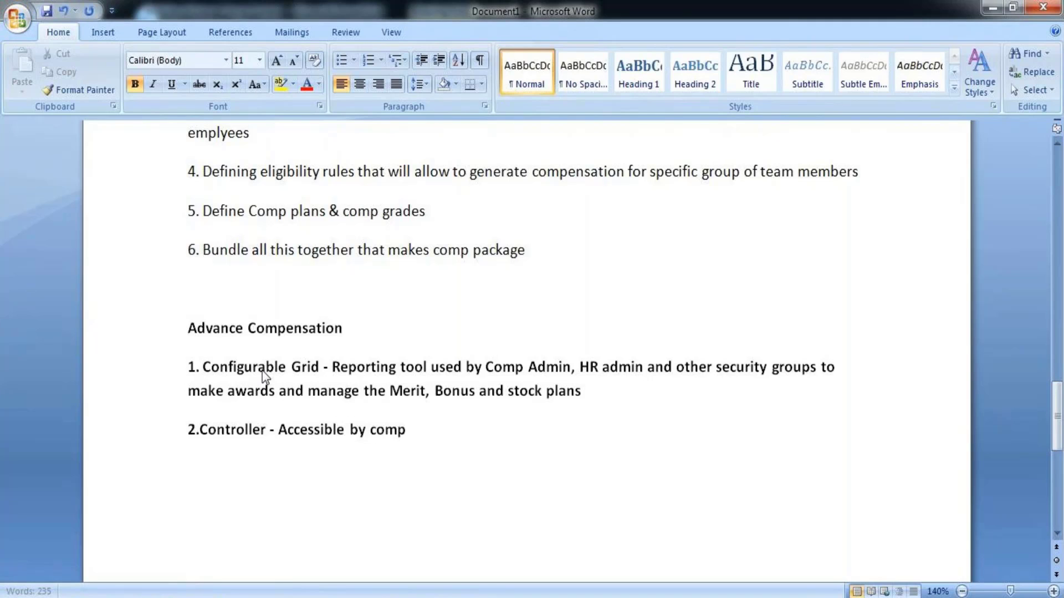
pyautogui.write(' admin')
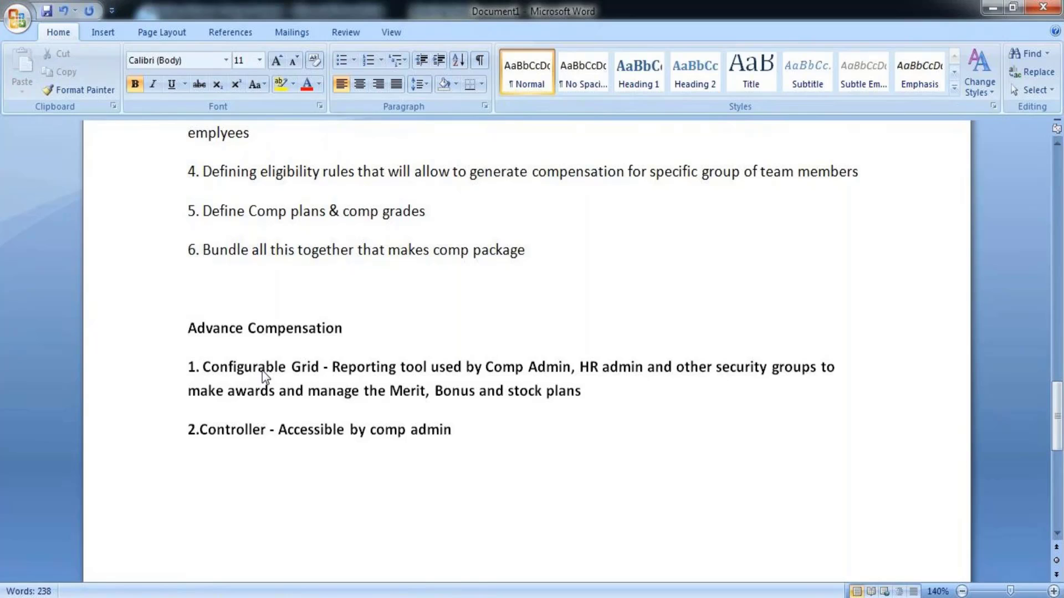
# Step: Extend item 2 with "which will provide permissions to control page intheir inbox"
pyautogui.write(' which wi')
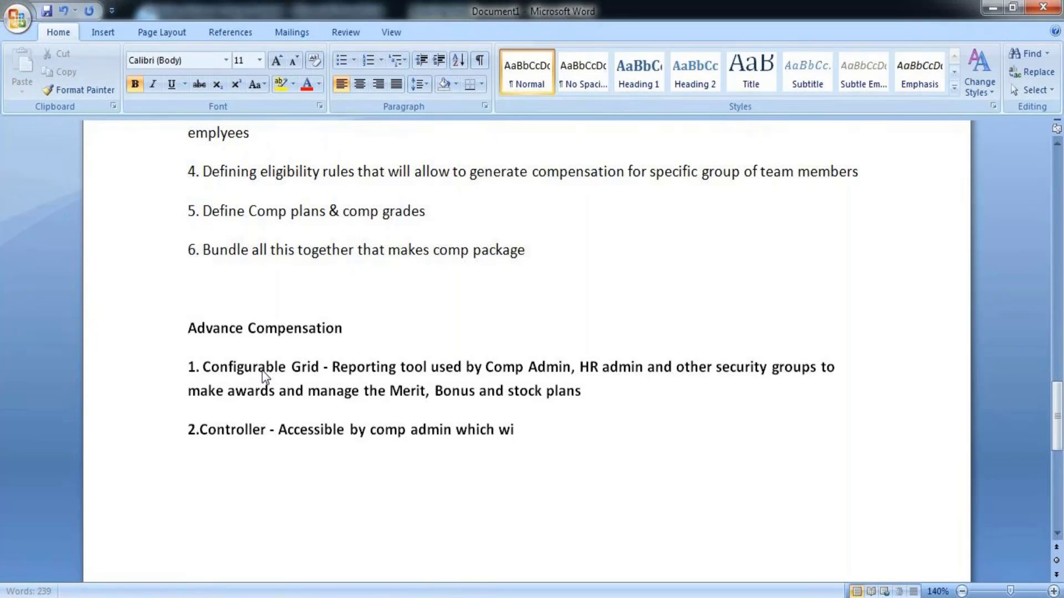
pyautogui.write('ll prov')
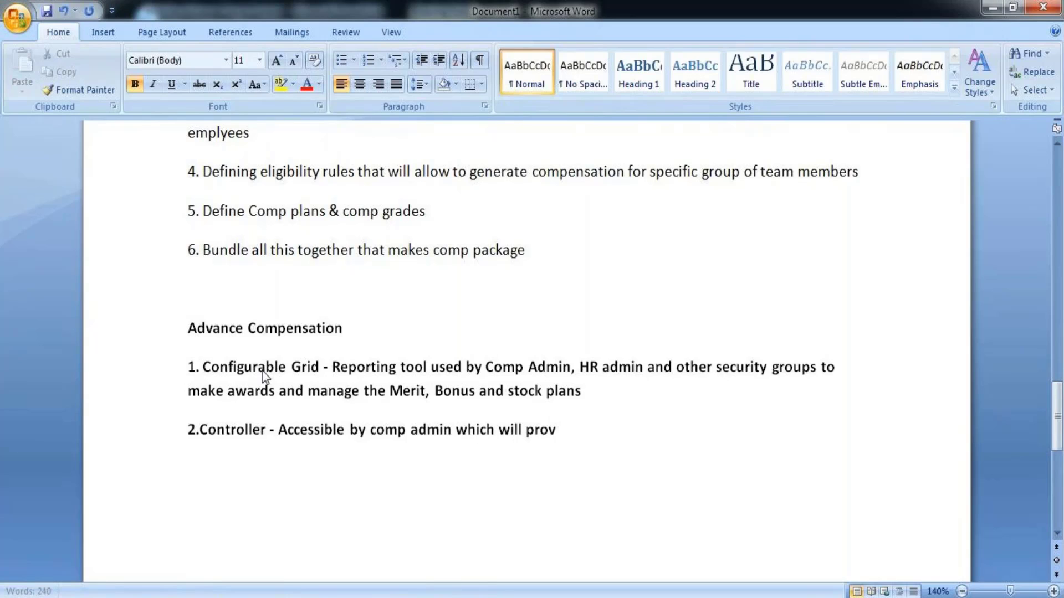
pyautogui.write('ide per')
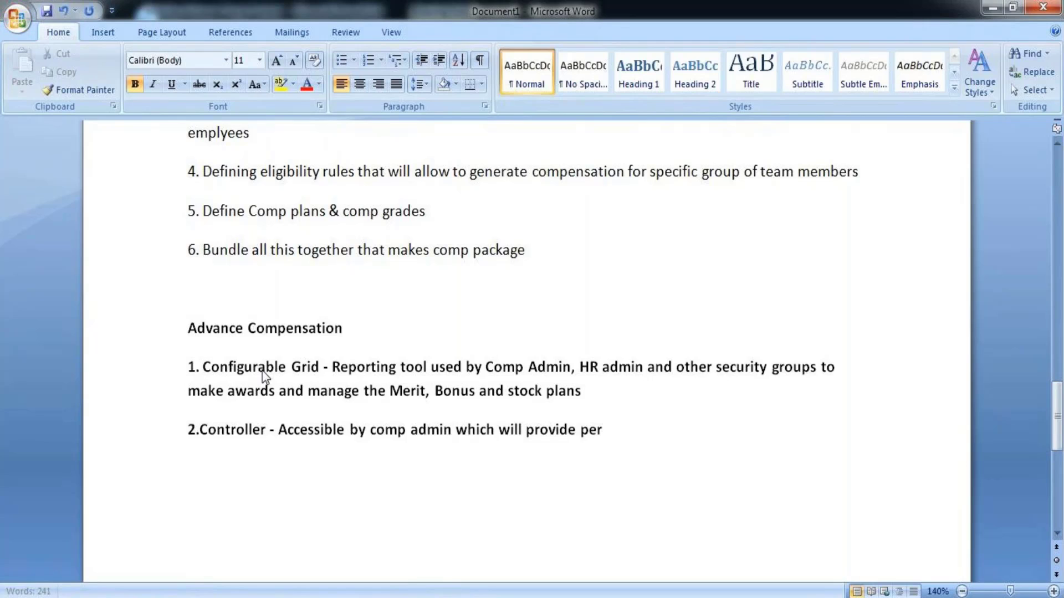
pyautogui.write('mission')
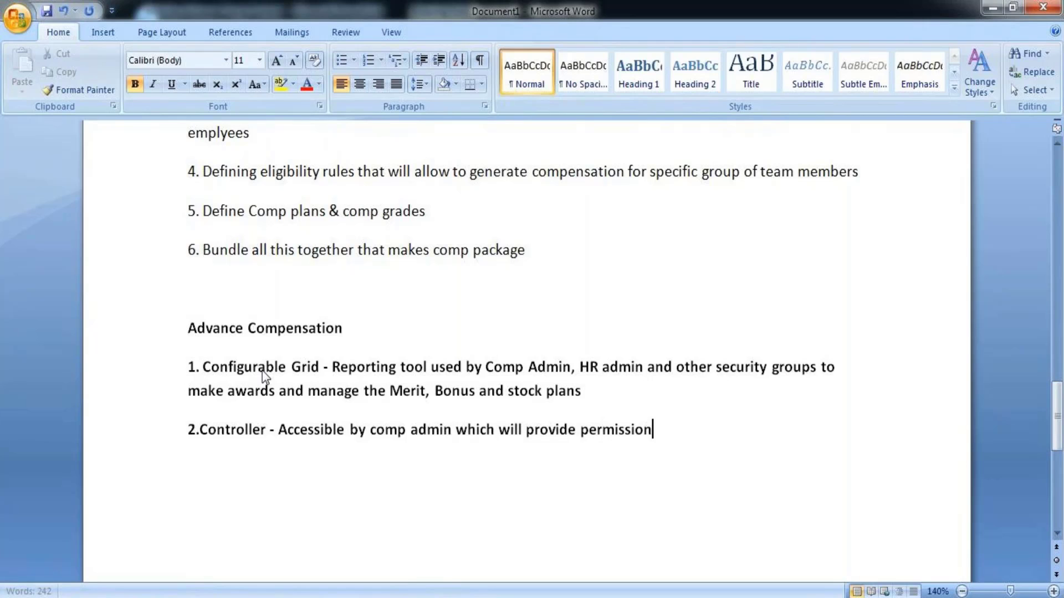
pyautogui.write('s to control ')
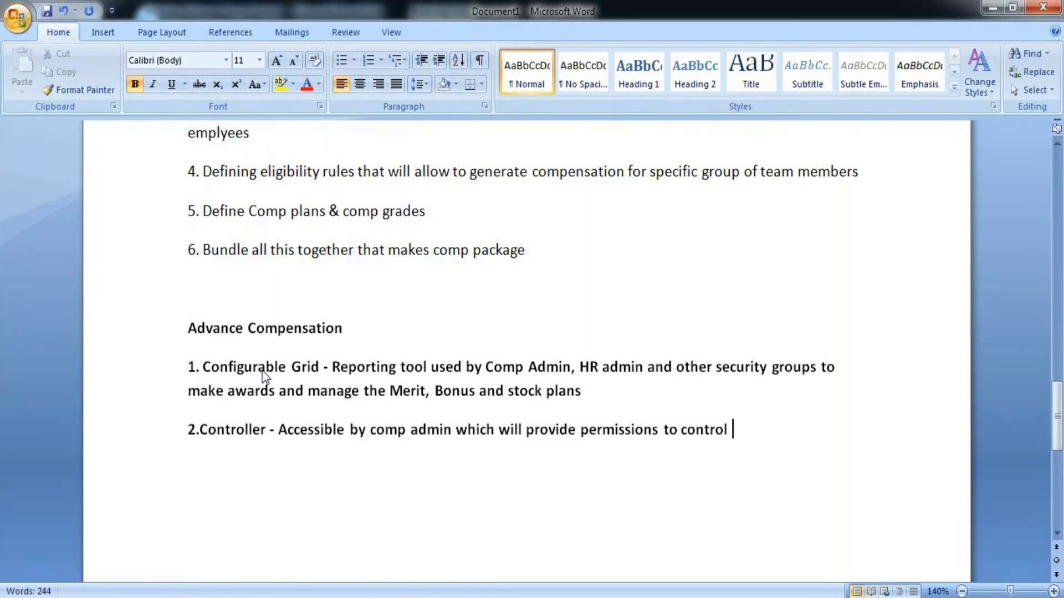
pyautogui.write('page i')
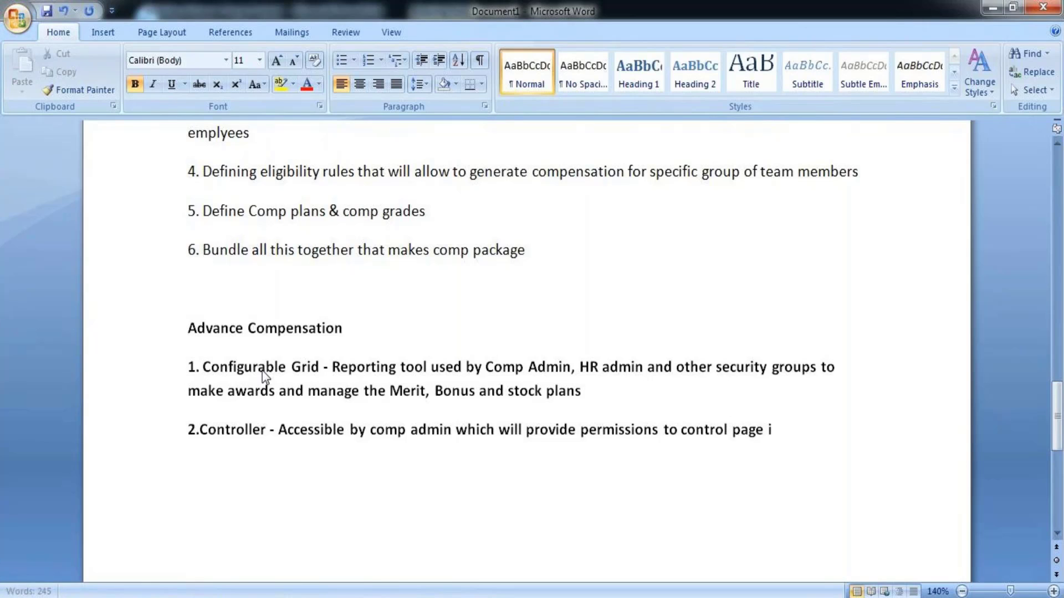
pyautogui.write('nthei')
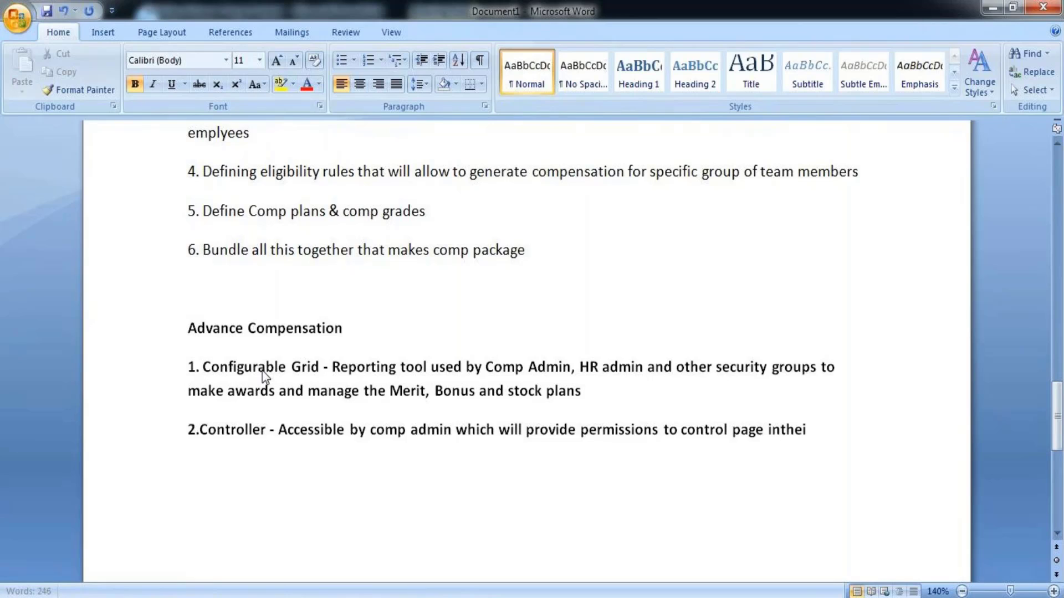
pyautogui.write('r in')
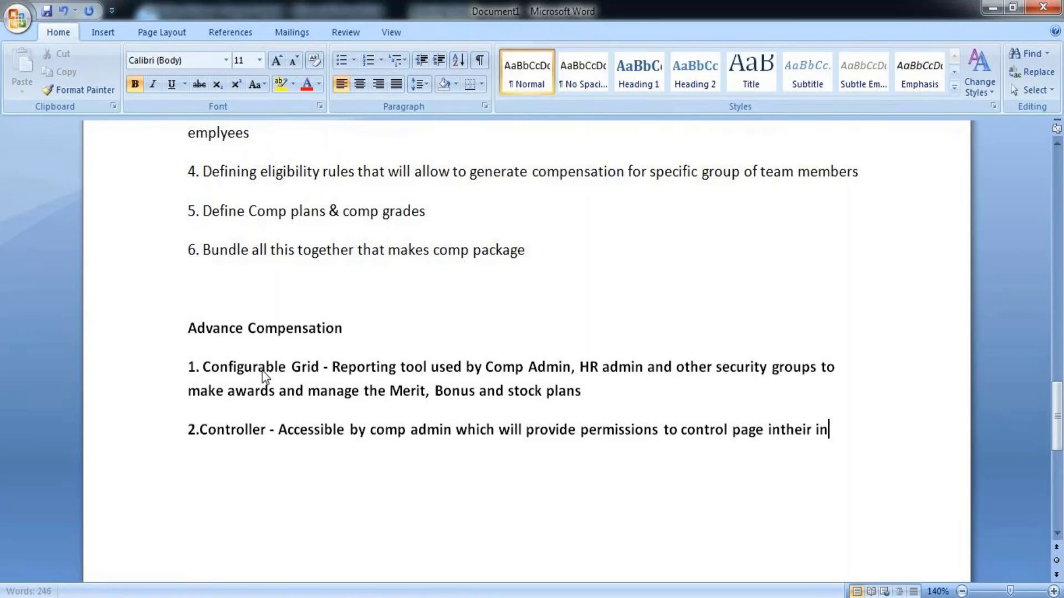
pyautogui.write('box')
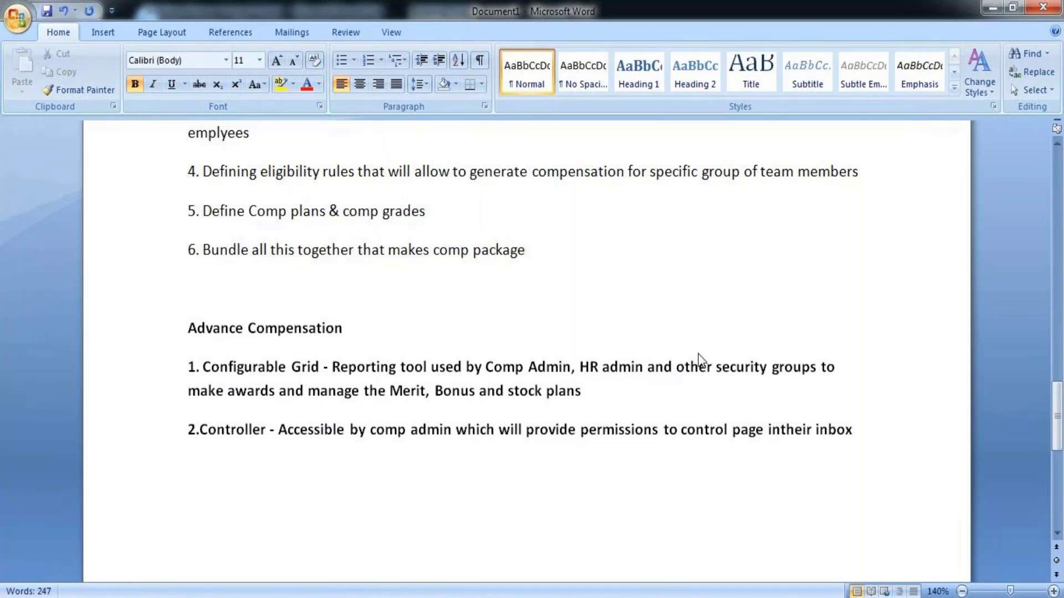
# Step: Finish item 2 with "which provides complete view of the process"
pyautogui.write('which pro')
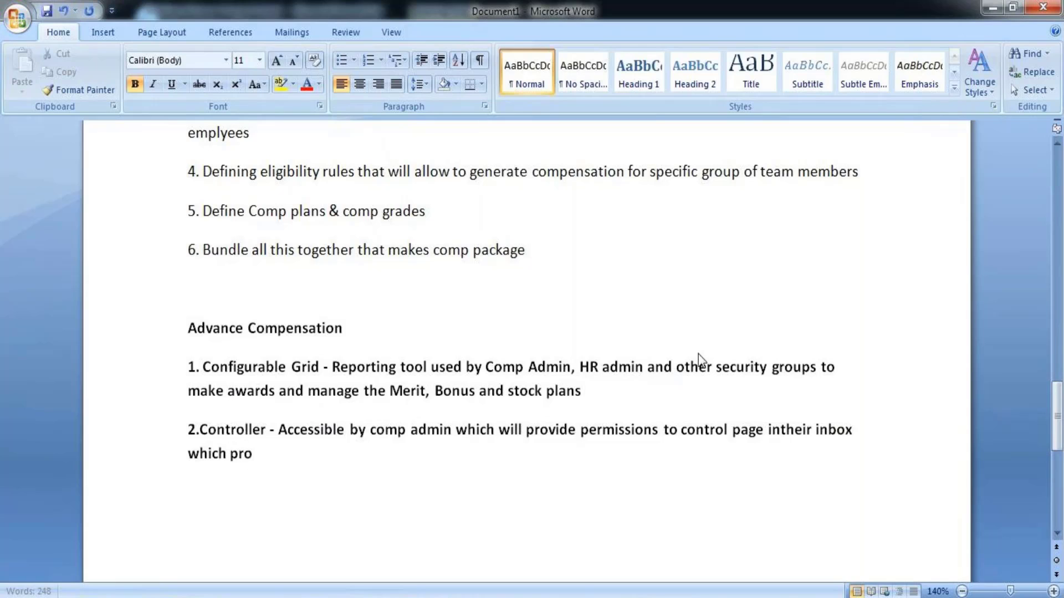
pyautogui.write('vides co')
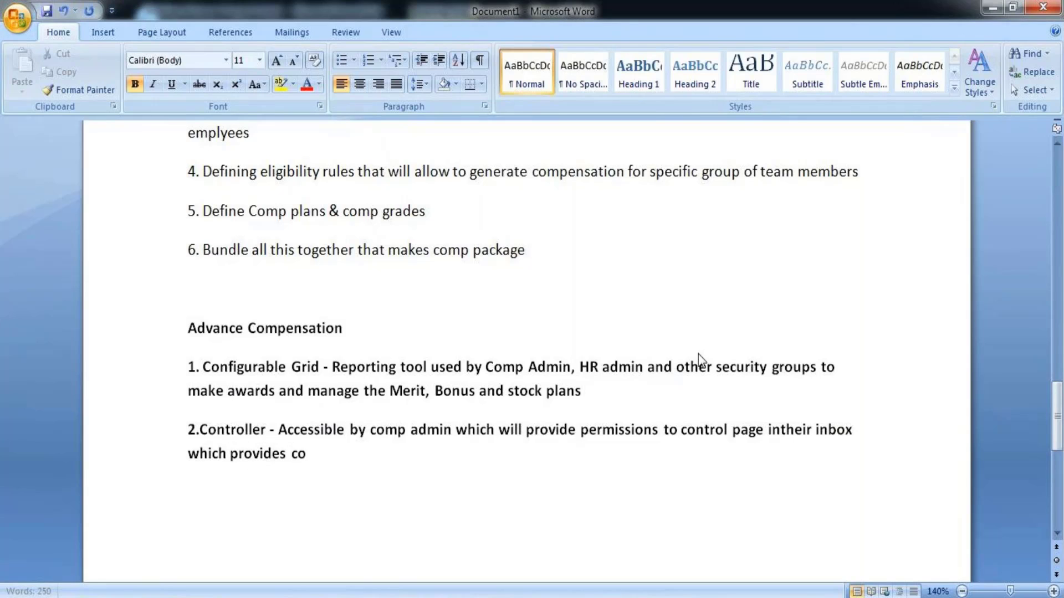
pyautogui.write('mplete vie')
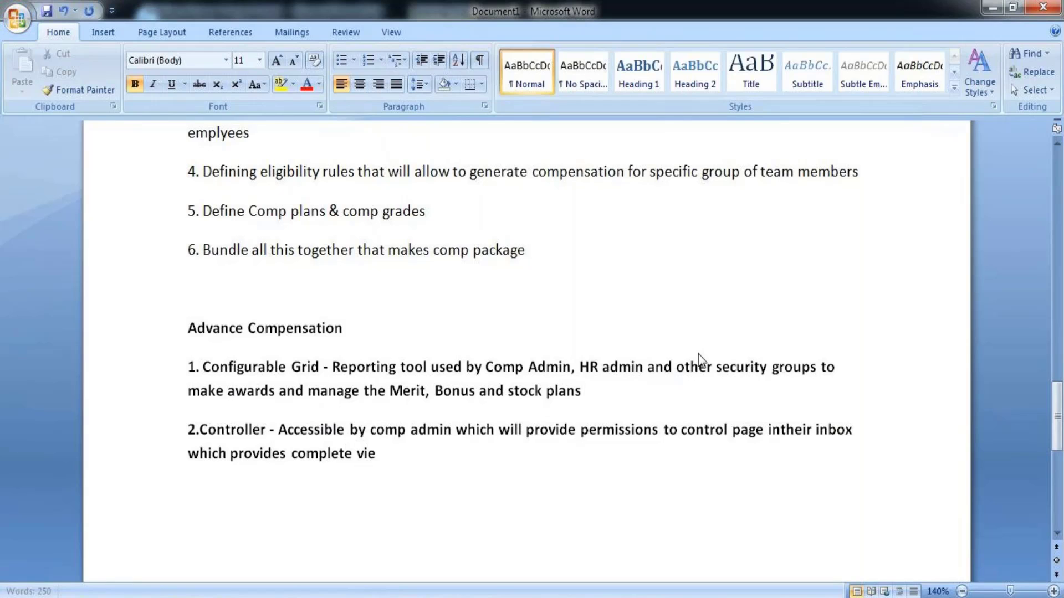
pyautogui.write('w of th')
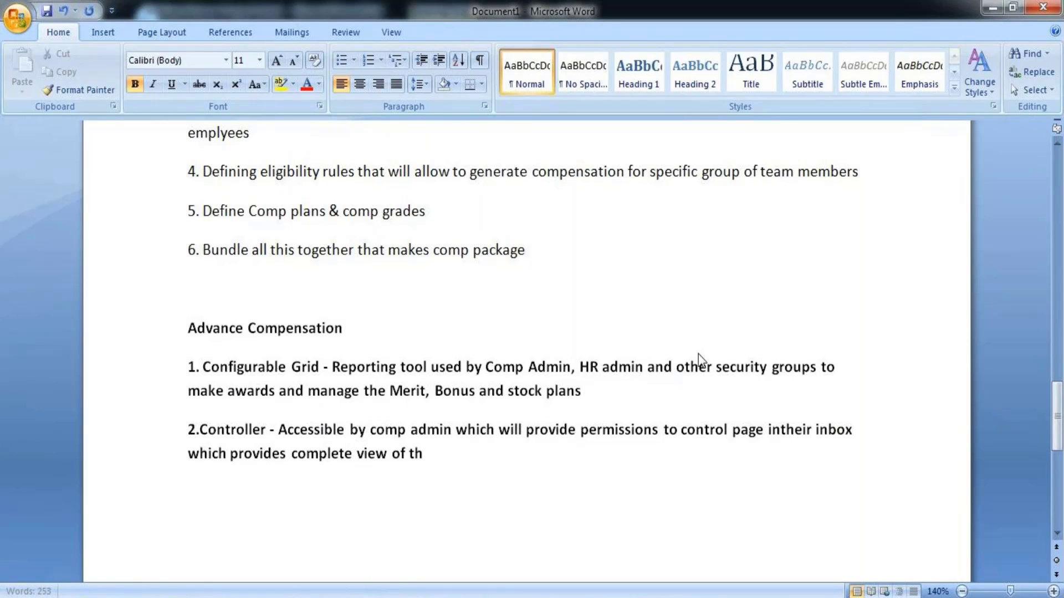
pyautogui.write('e process')
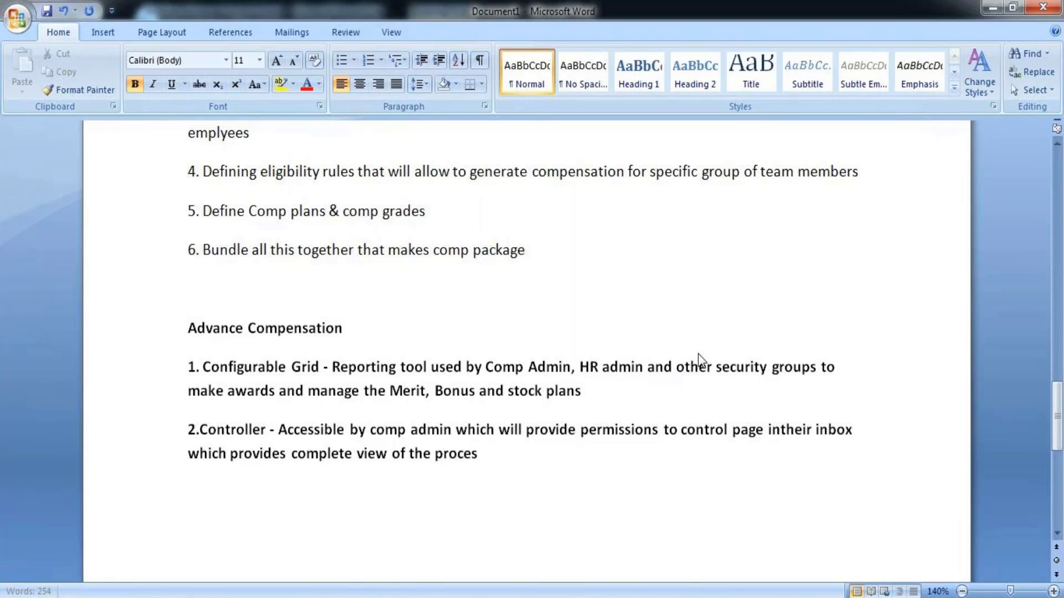
# Step: Add item 3 in a new paragraph, reading "3.planner - person who makes compensation awards"
pyautogui.press('Return')
pyautogui.write('3.')
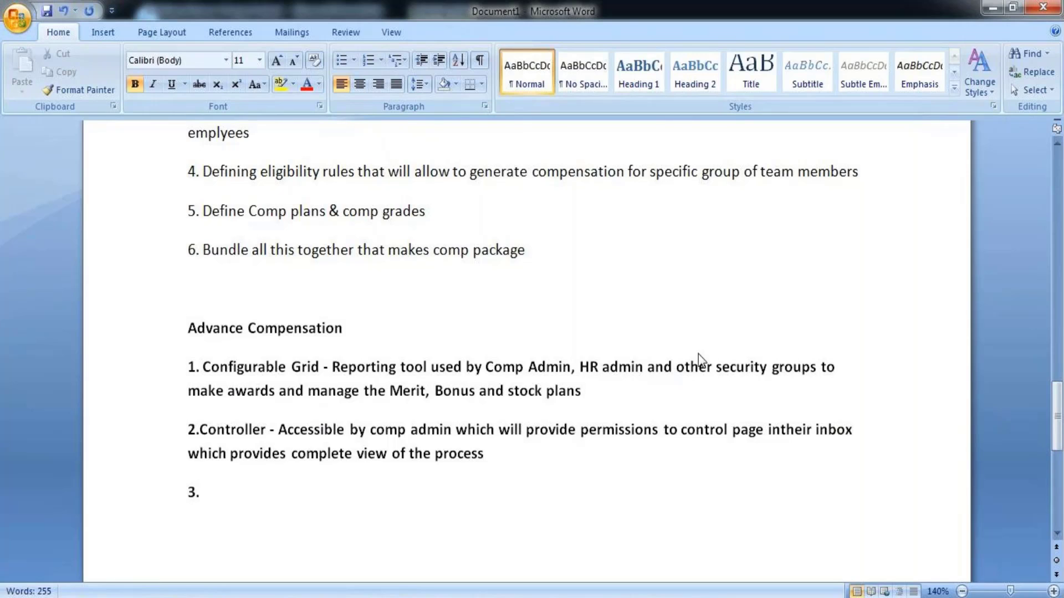
pyautogui.write('planner -')
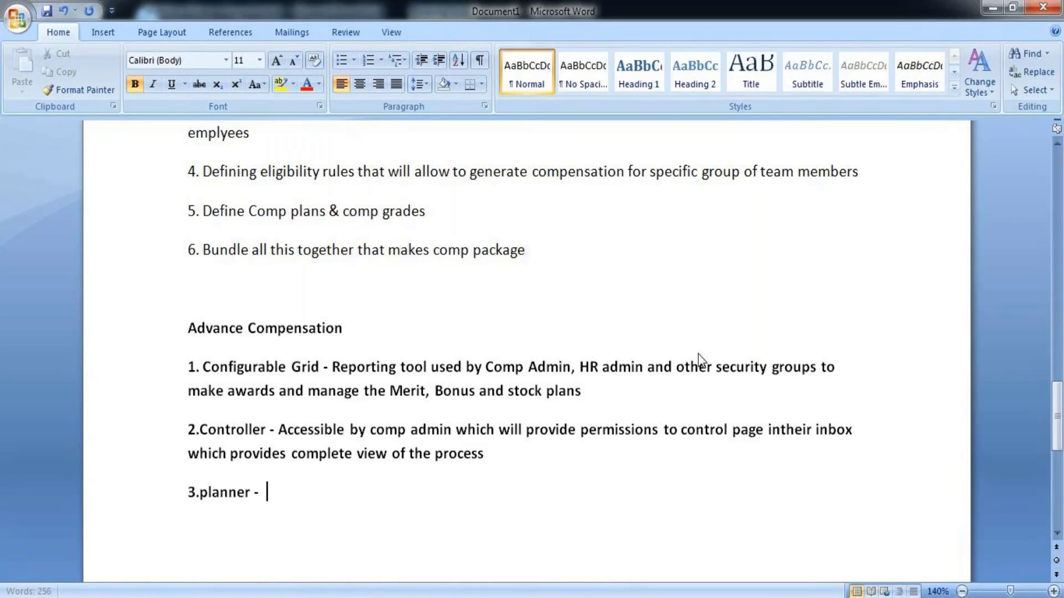
pyautogui.write('perd')
pyautogui.press('BackSpace')
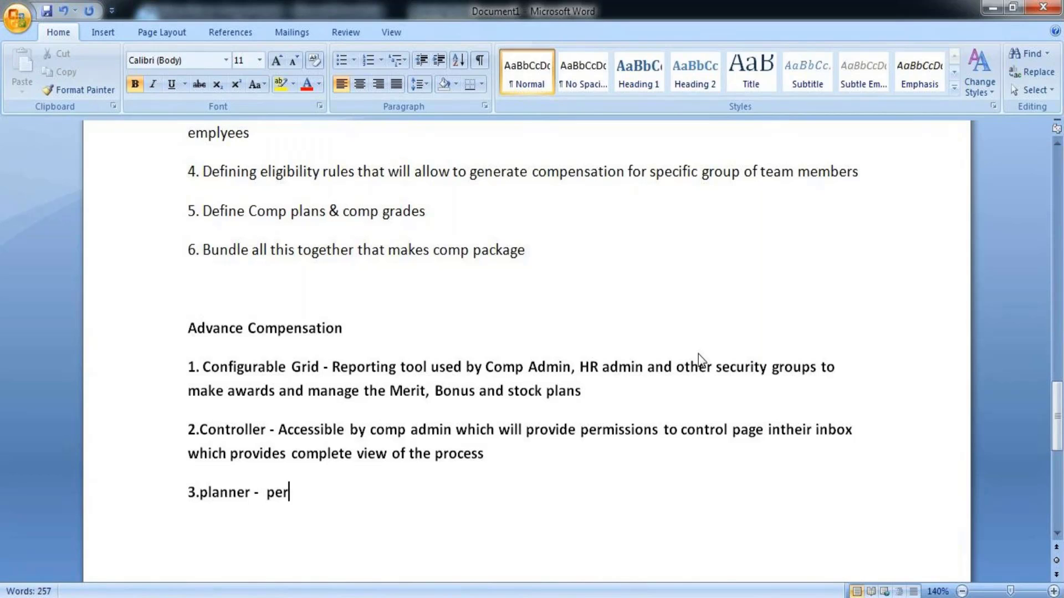
pyautogui.write('son who')
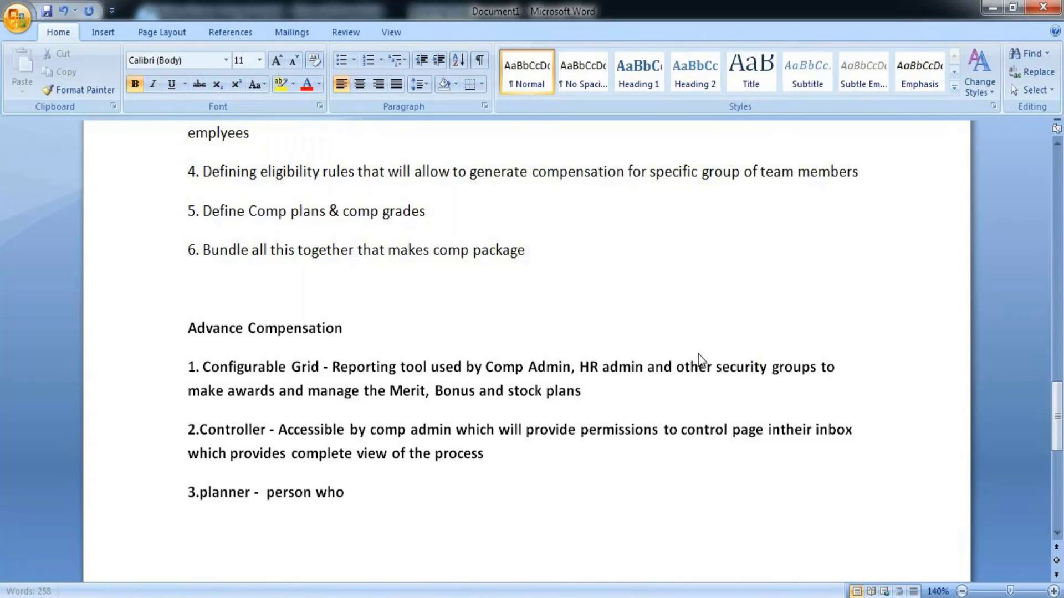
pyautogui.write(' makes co')
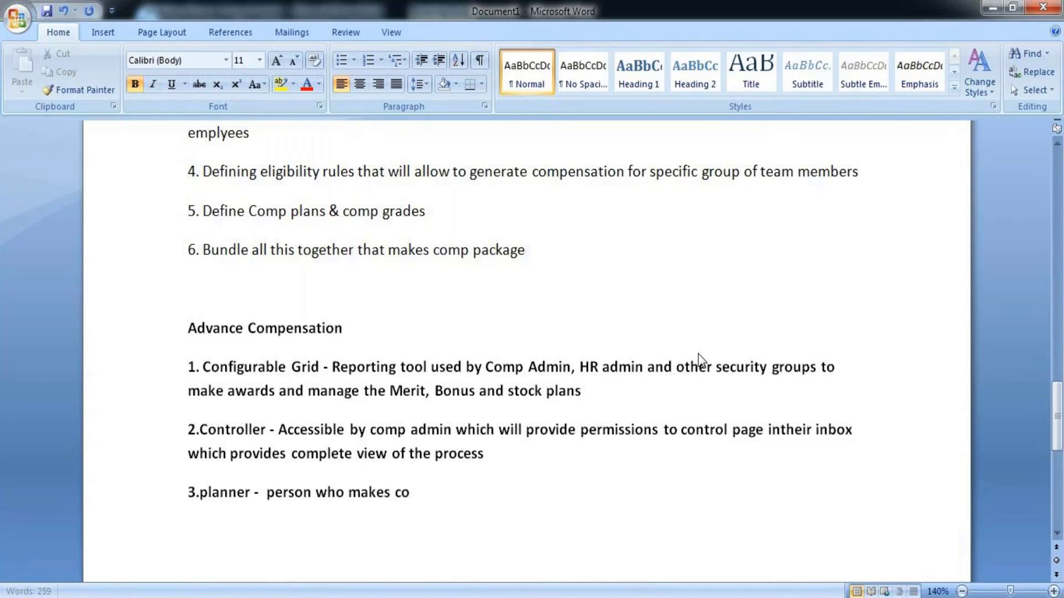
pyautogui.write('mpensat')
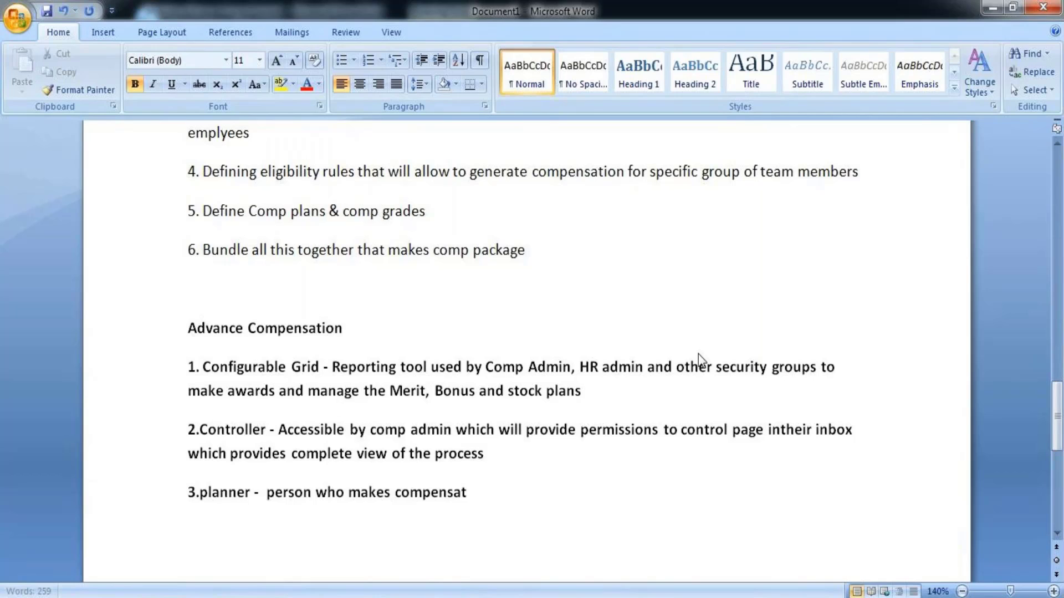
pyautogui.write('ion awards')
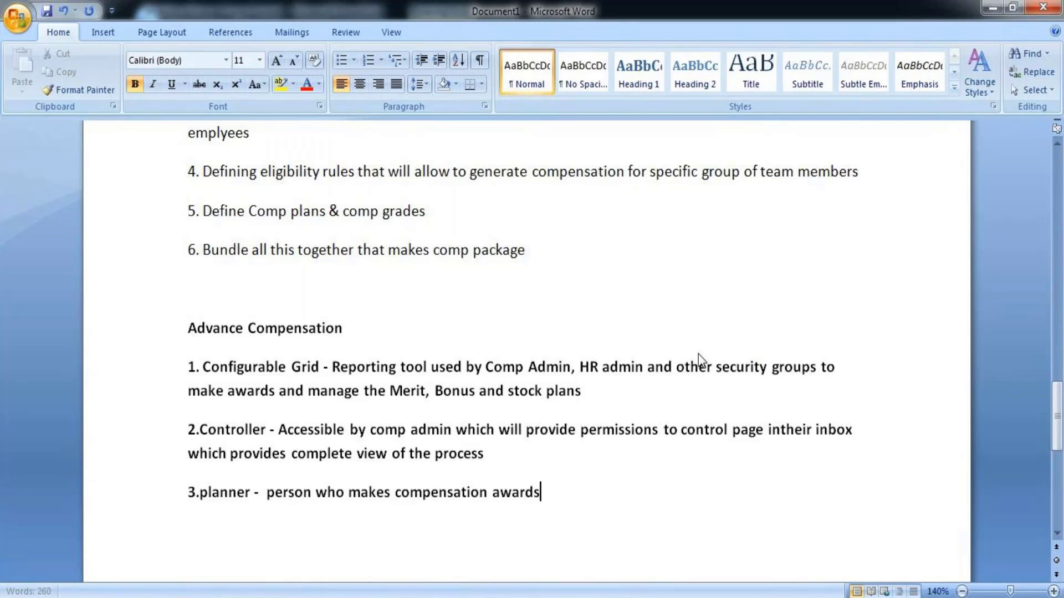
# Step: Extend item 3 with "..could be manager,"
pyautogui.write('..could ')
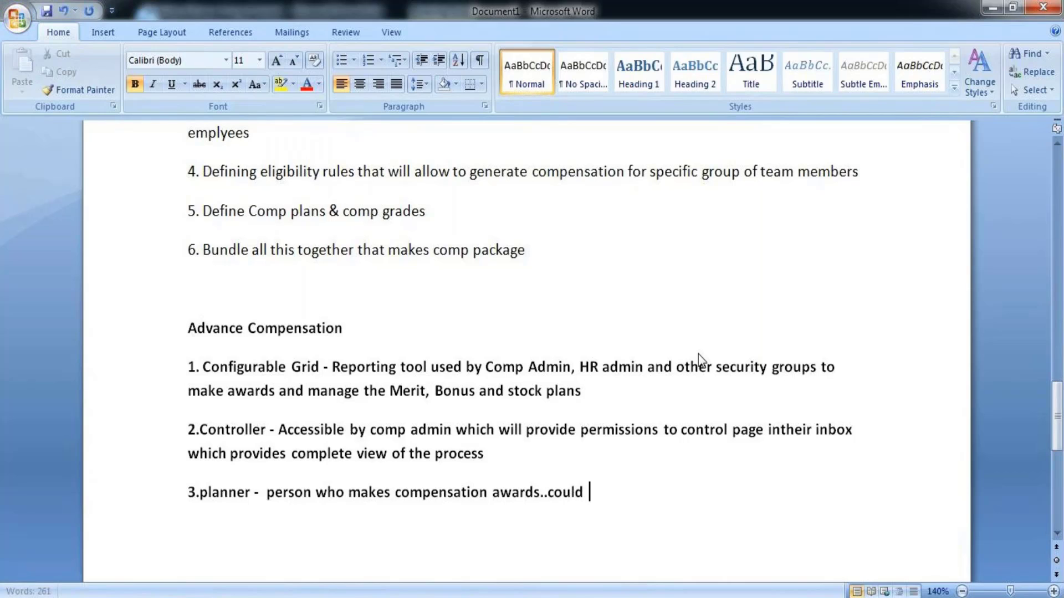
pyautogui.write('be ')
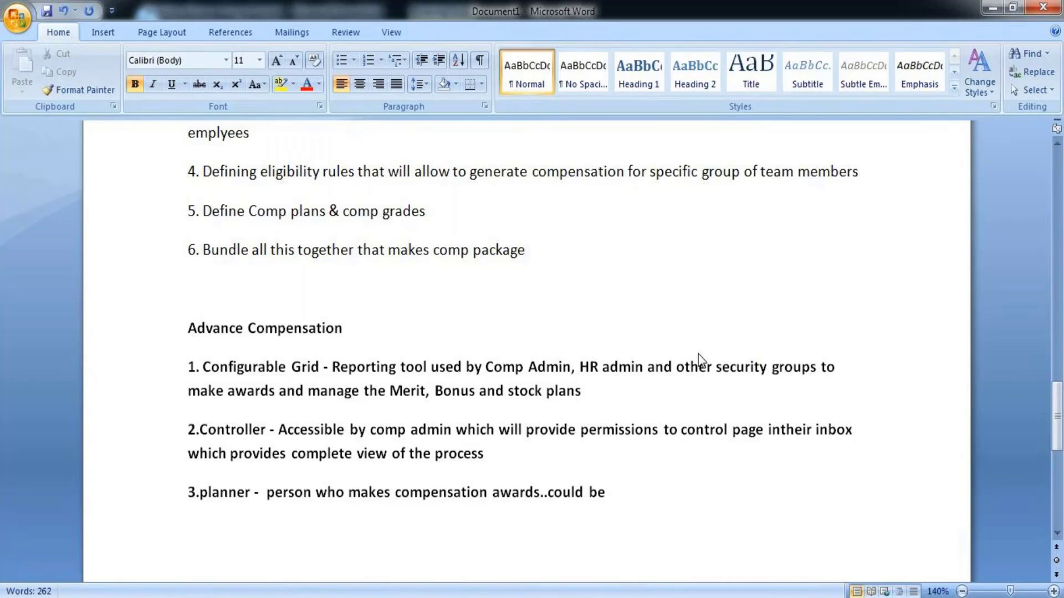
pyautogui.write('manager,')
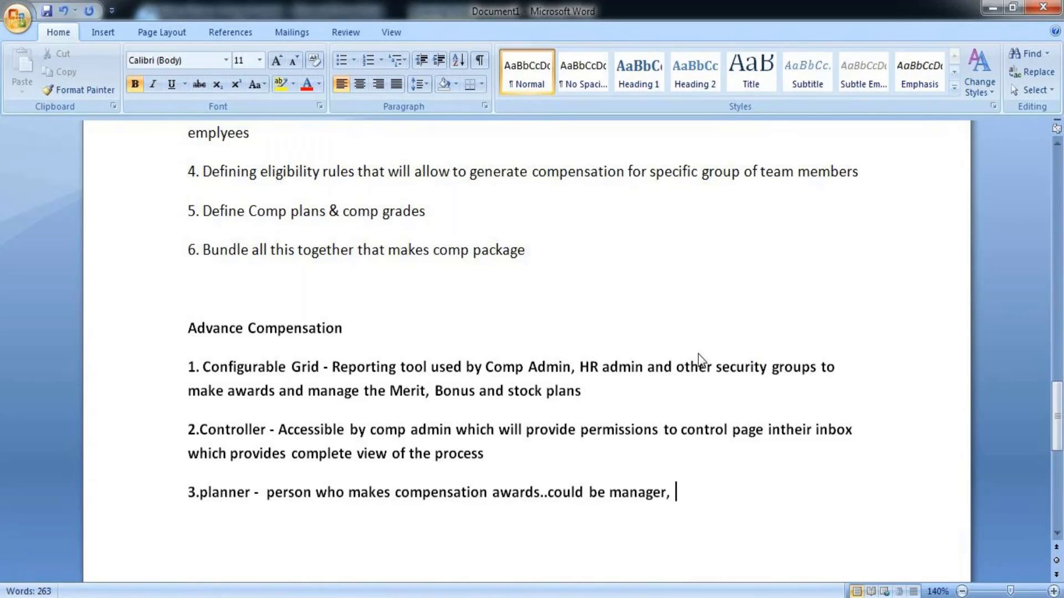
pyautogui.write('HR ')
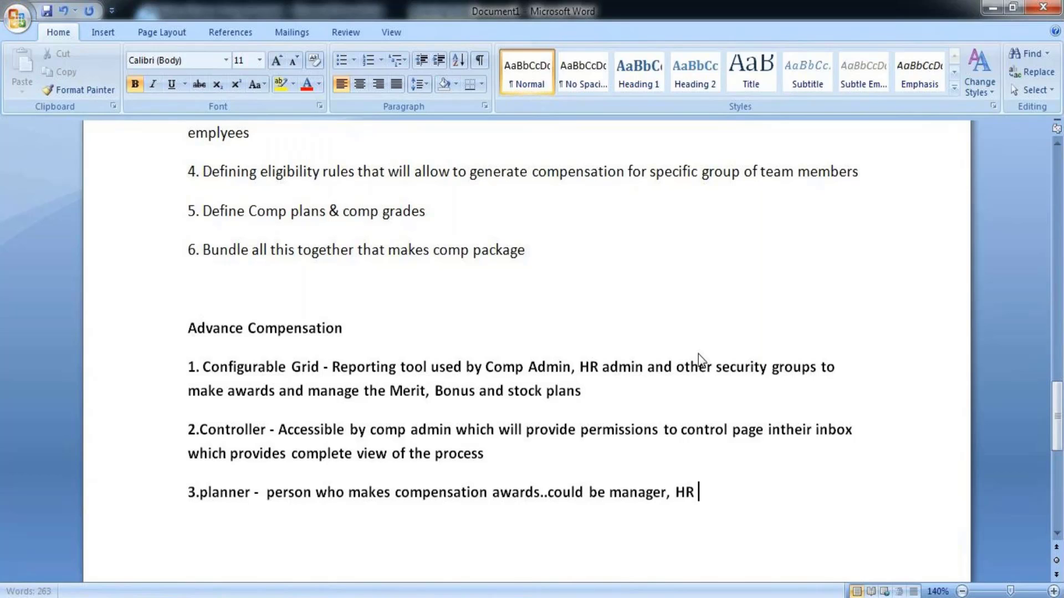
pyautogui.write('admin,')
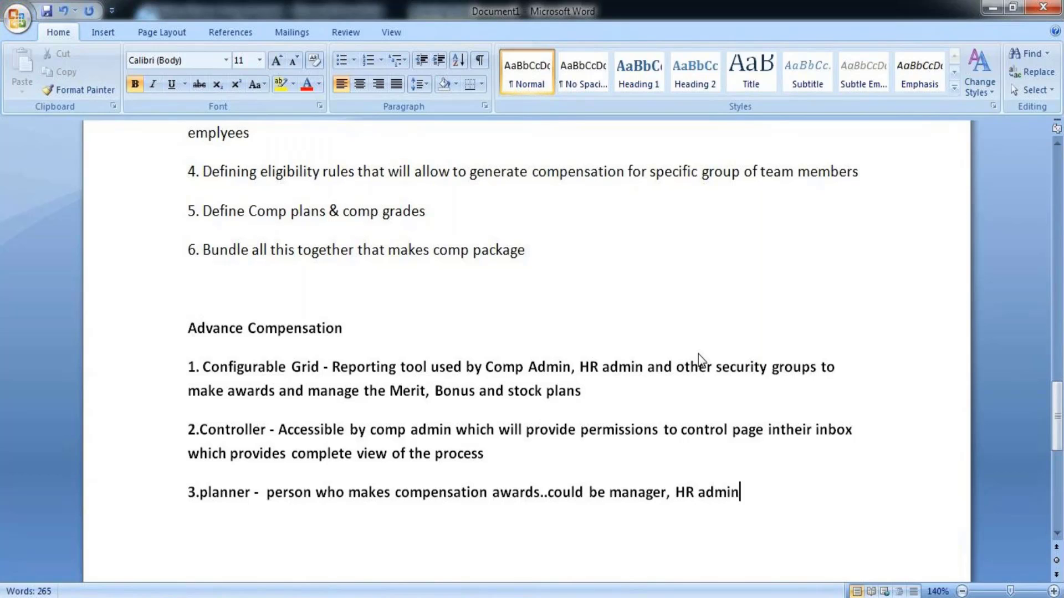
pyautogui.press('BackSpace')
pyautogui.press('BackSpace')
pyautogui.press('BackSpace')
pyautogui.press('BackSpace')
pyautogui.press('BackSpace')
pyautogui.press('BackSpace')
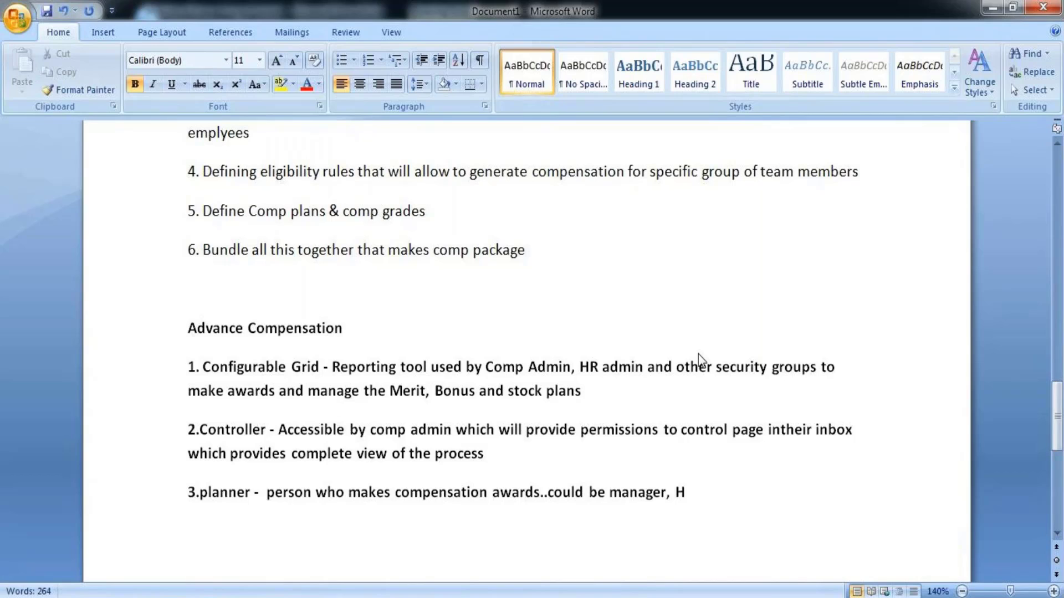
# Step: Replace the trailing "H" of item 3 with "Comp Admin and any security group(which c"
pyautogui.write('Com')
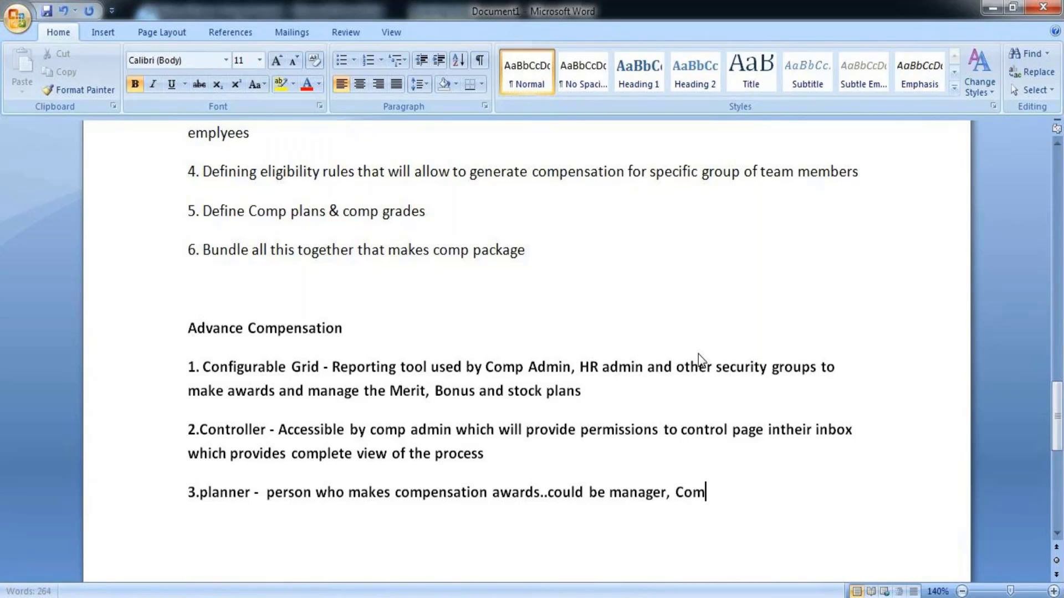
pyautogui.write('p Admin')
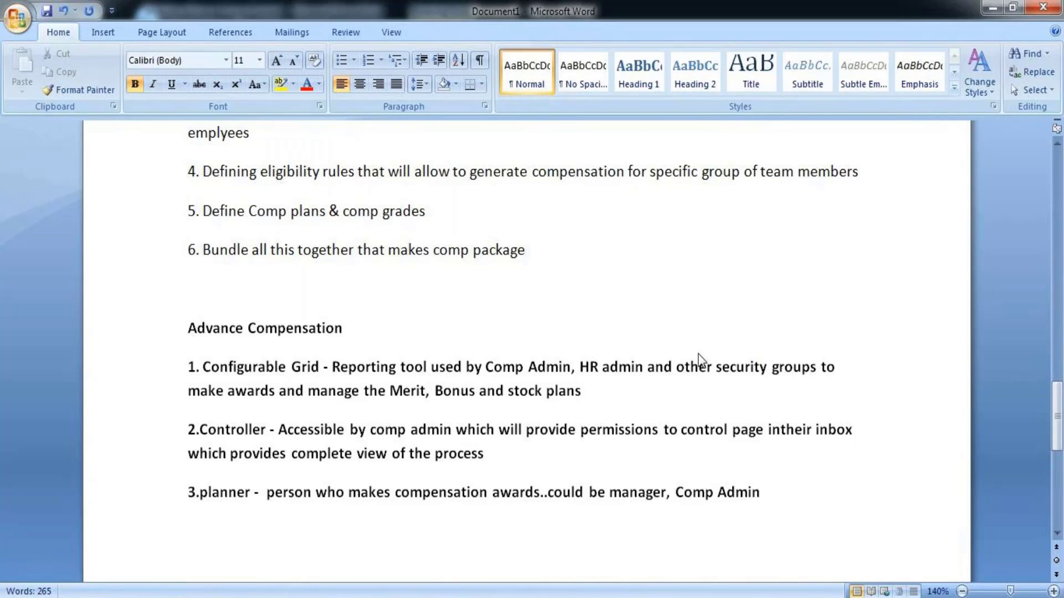
pyautogui.write(' and ')
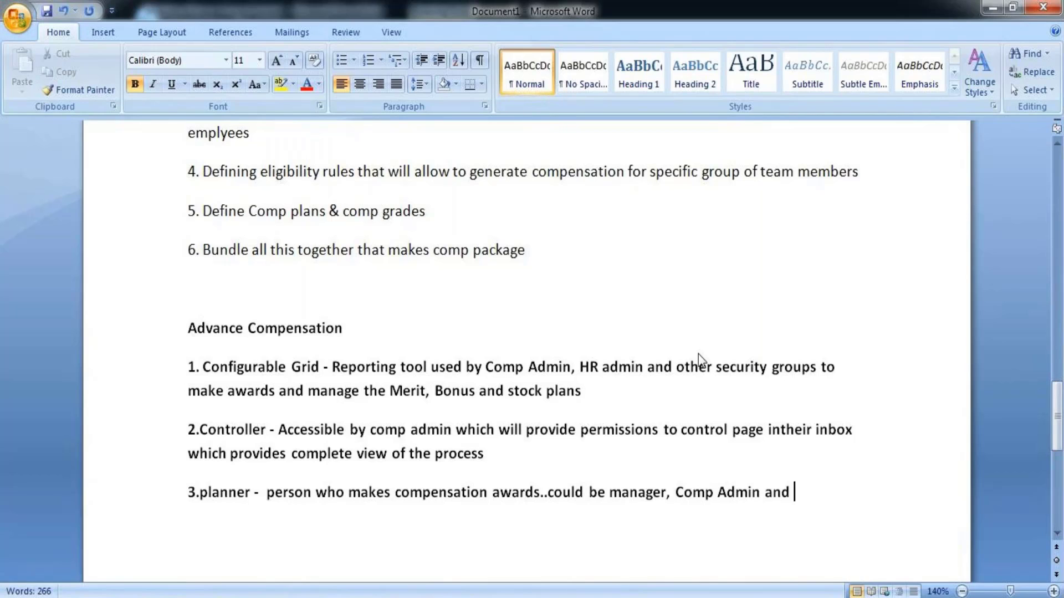
pyautogui.write('an')
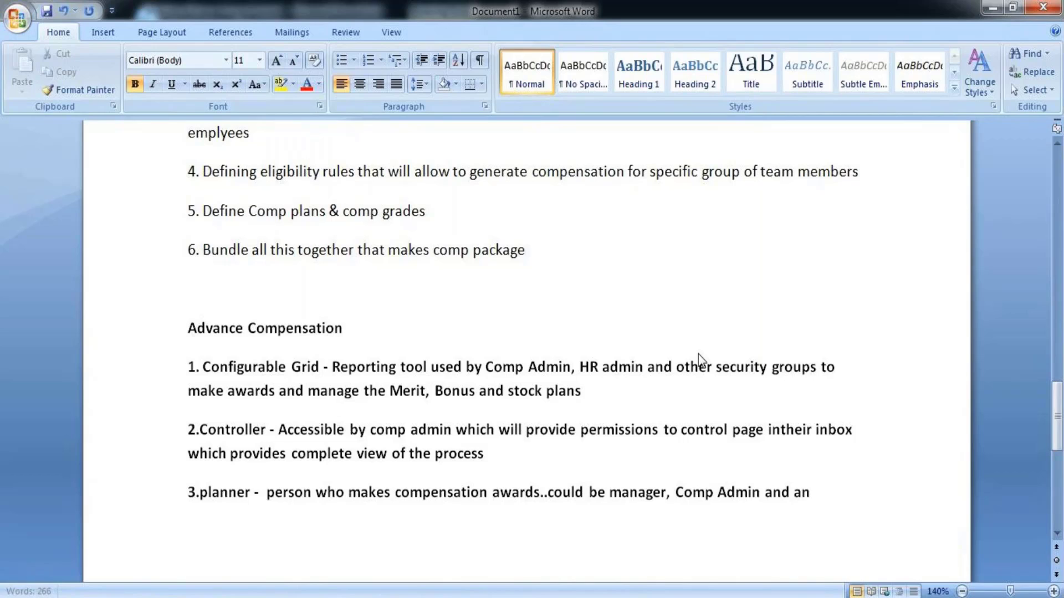
pyautogui.write('y sec')
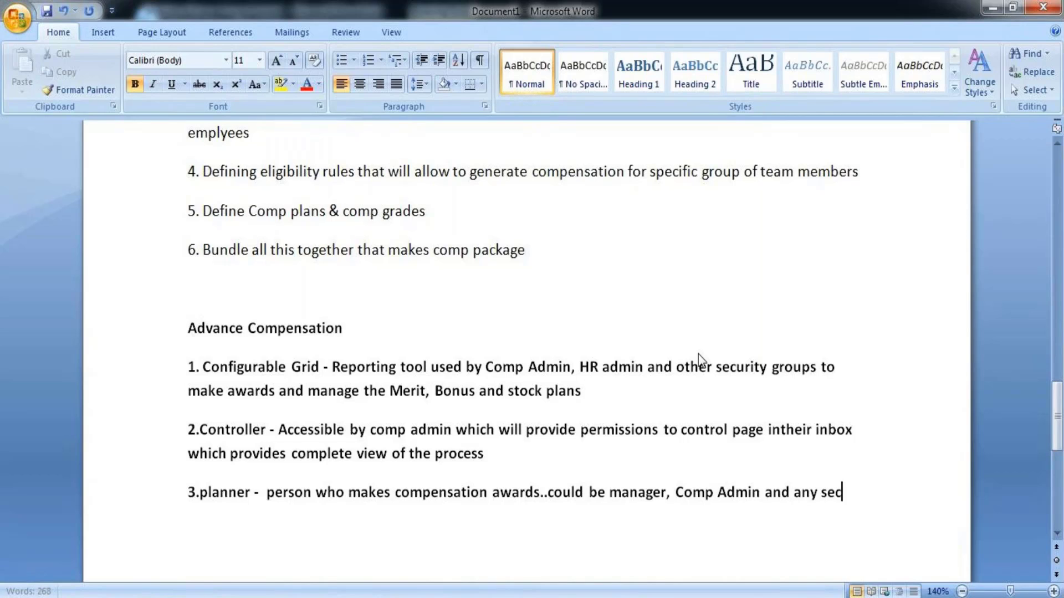
pyautogui.write('urity group')
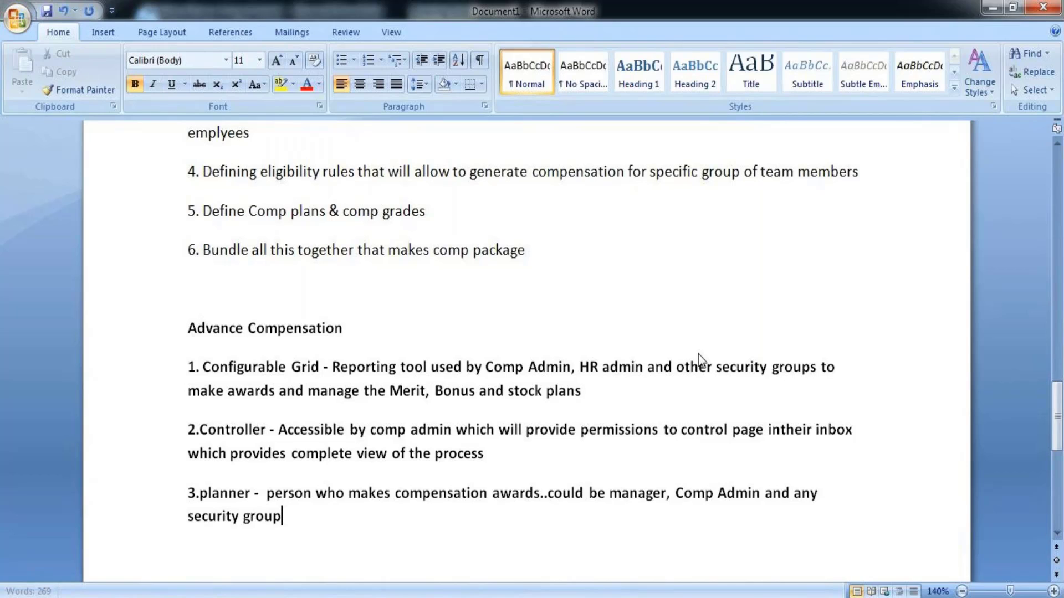
pyautogui.write('(which ch')
# Step: Append "n be configured" to the end of the Advance Compensation heading
pyautogui.click(700, 355)
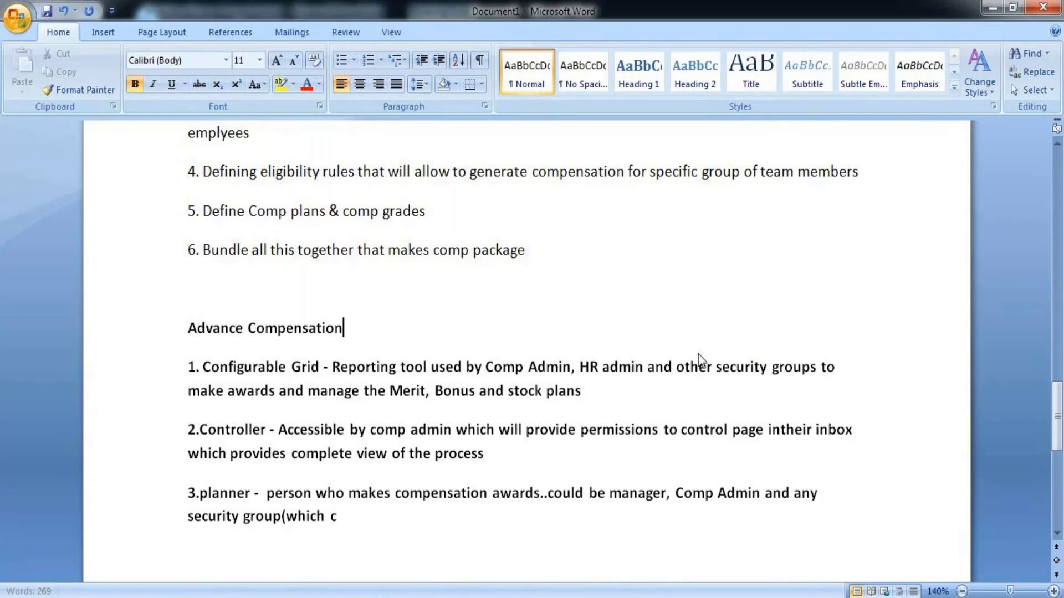
pyautogui.write('n be co')
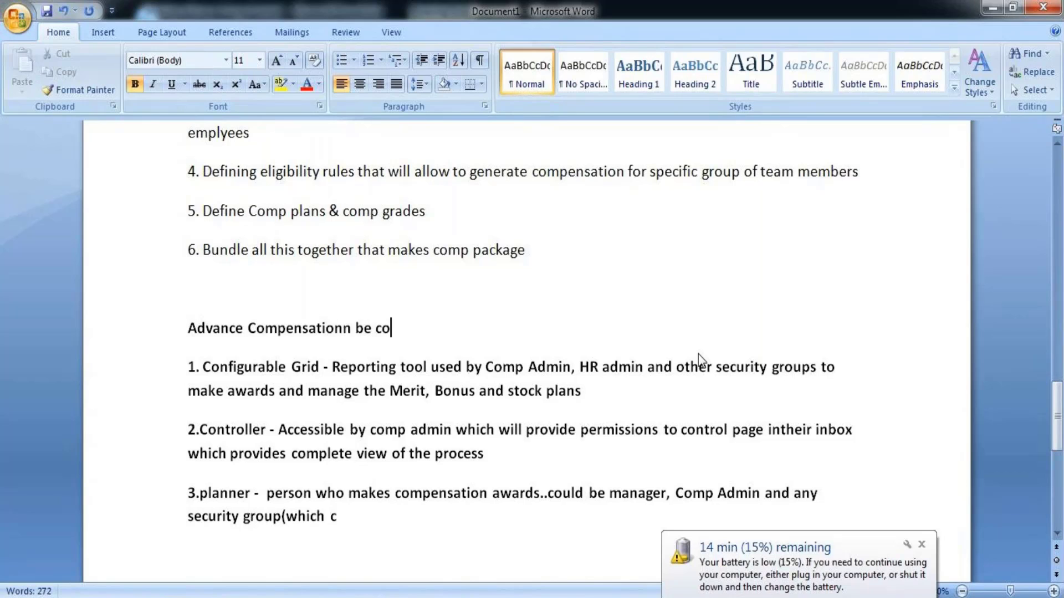
pyautogui.write('nf')
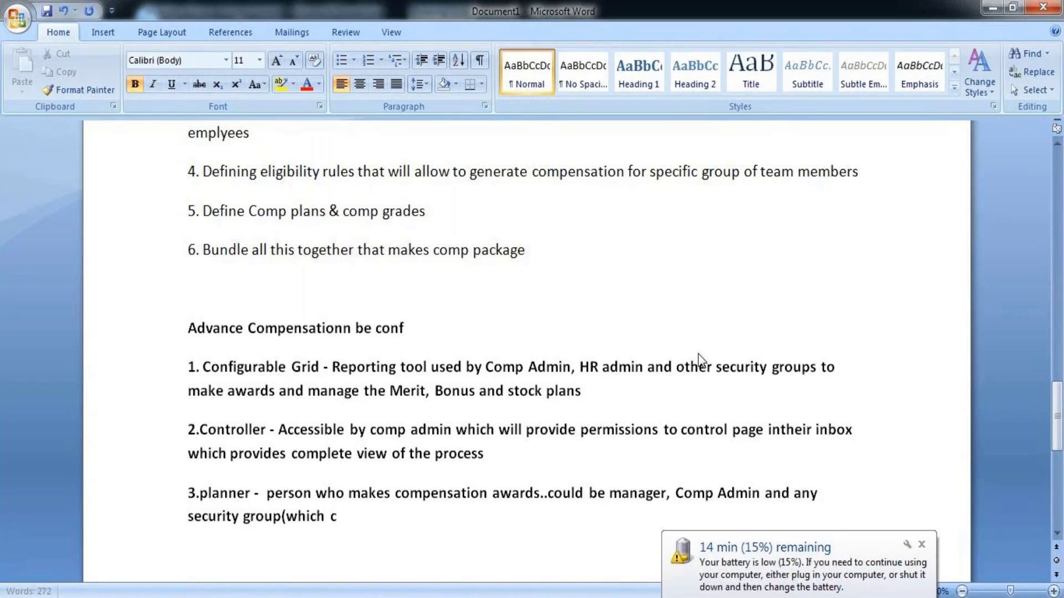
pyautogui.write('igured')
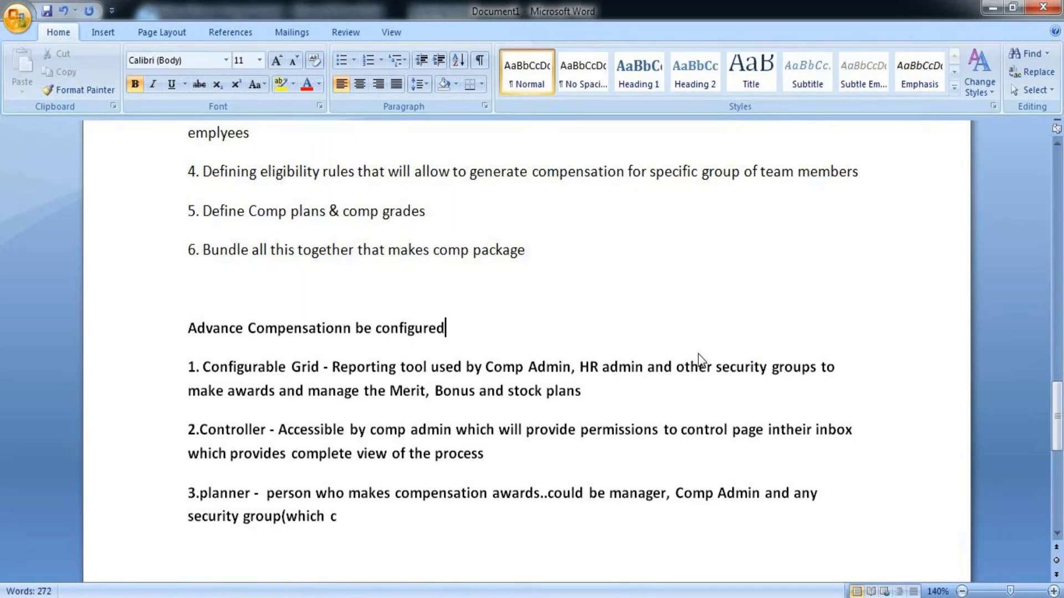